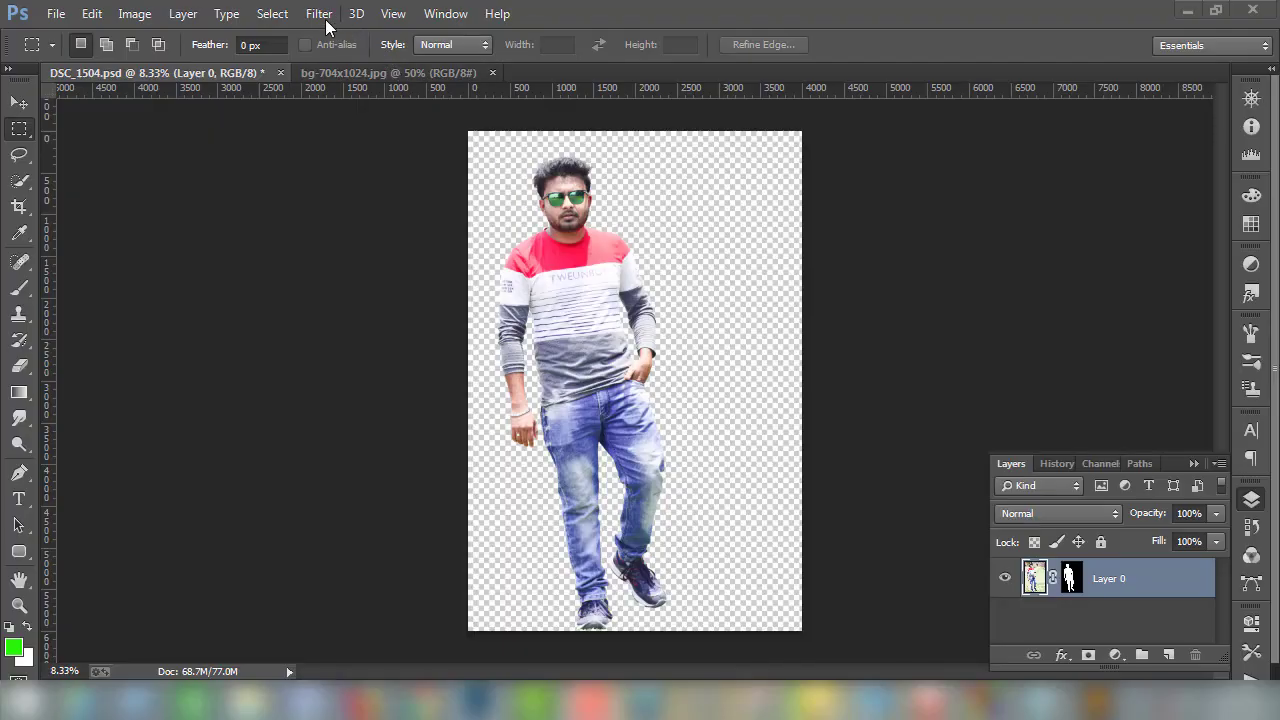
Open the Filter menu for the cut-out man photo DSC_1504.psd.
click(320, 14)
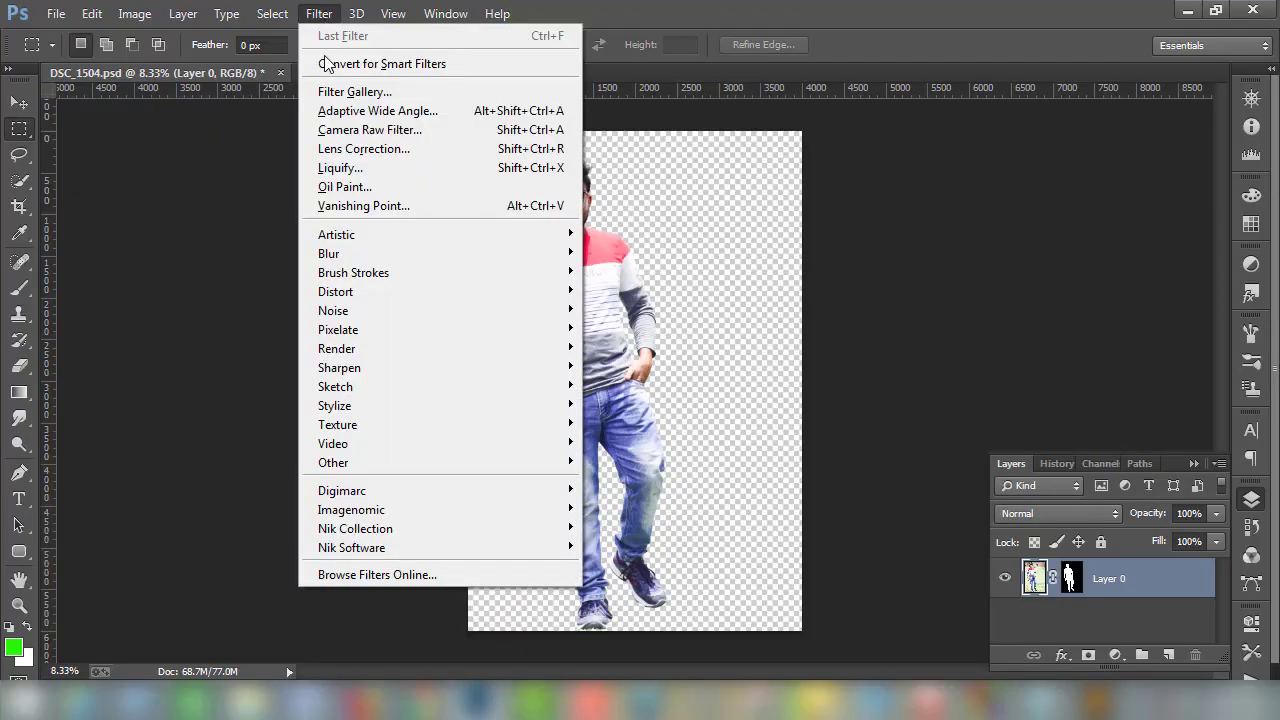
Open the Camera Raw Filter, zoom on the face, and shift the reds' hue in HSL.
click(367, 135)
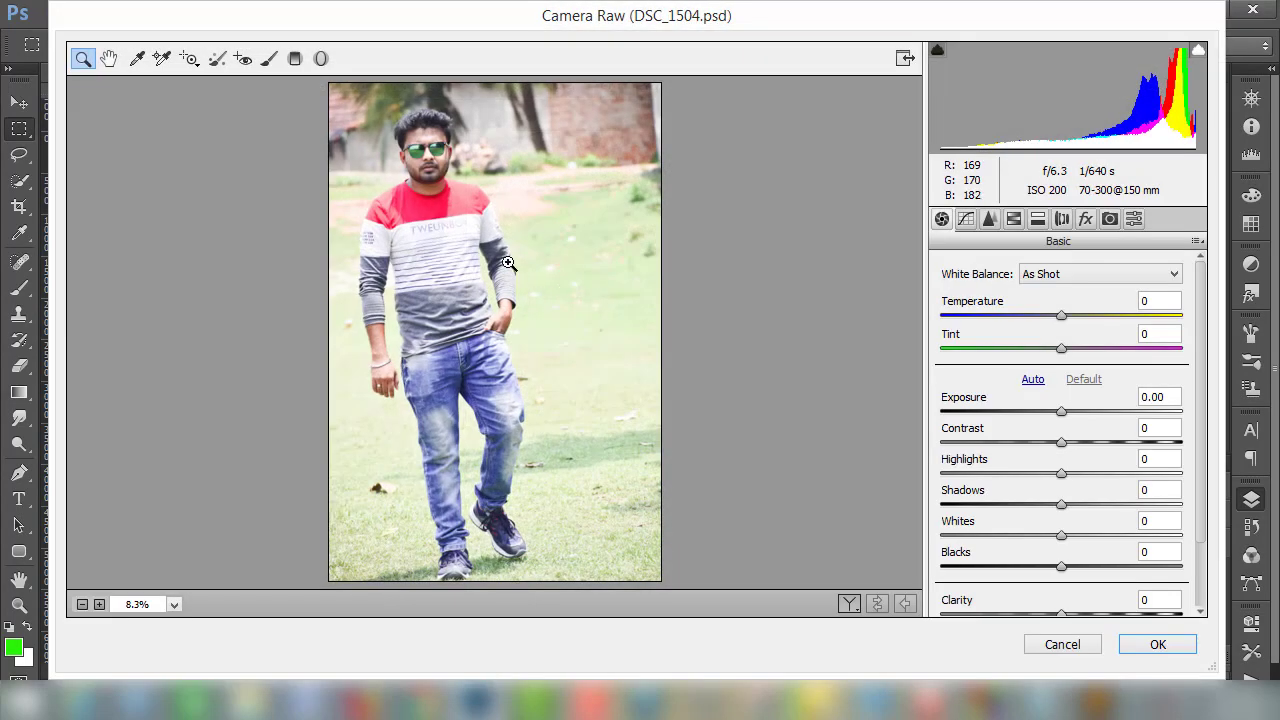
click(513, 267)
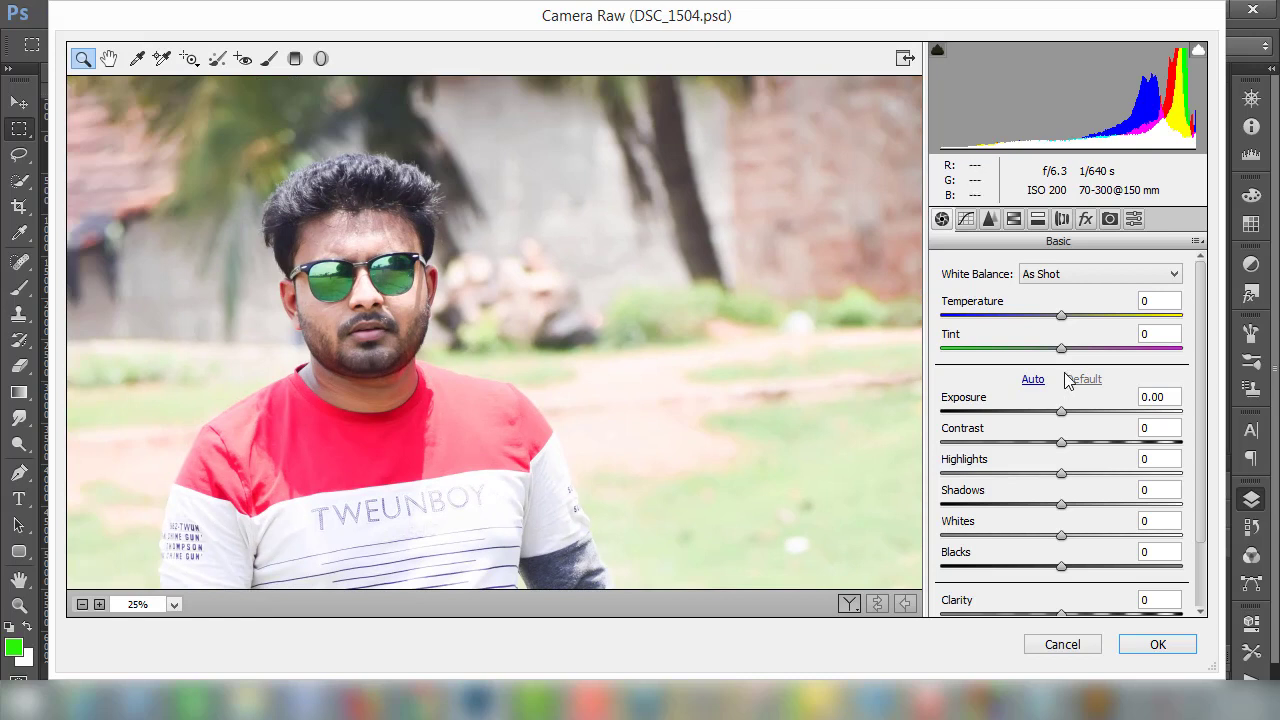
click(1061, 412)
click(1014, 220)
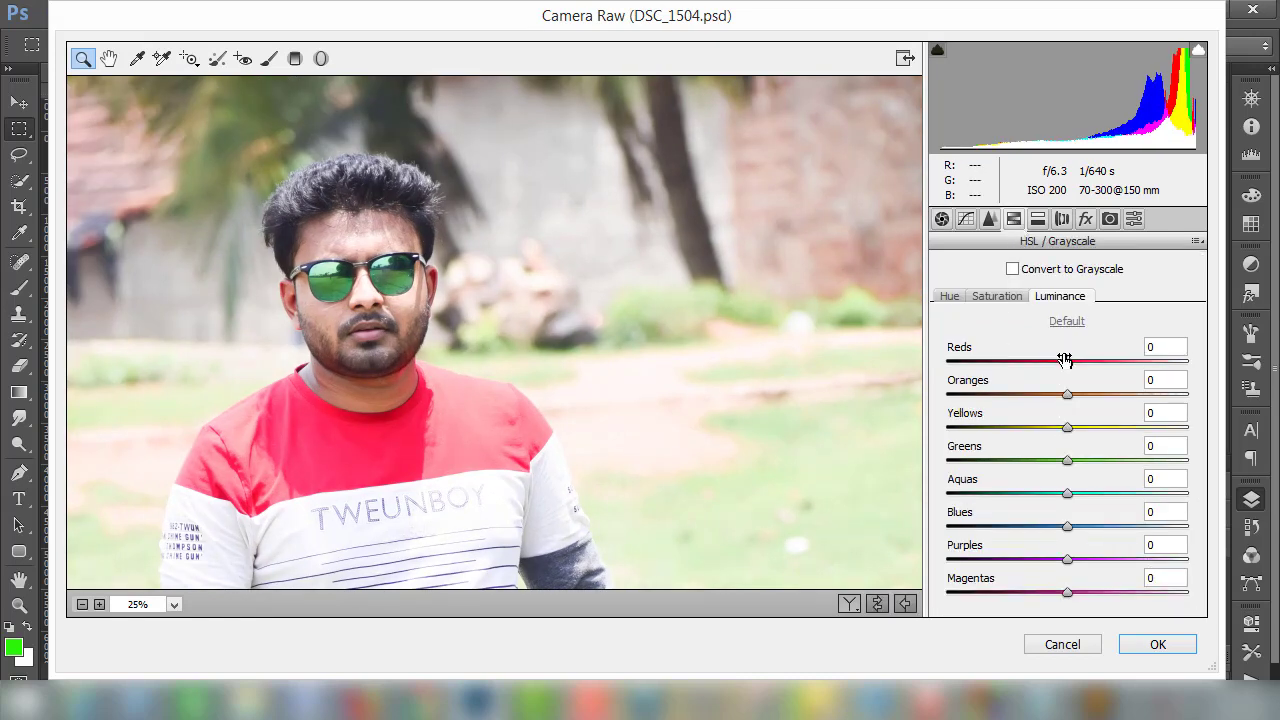
click(947, 300)
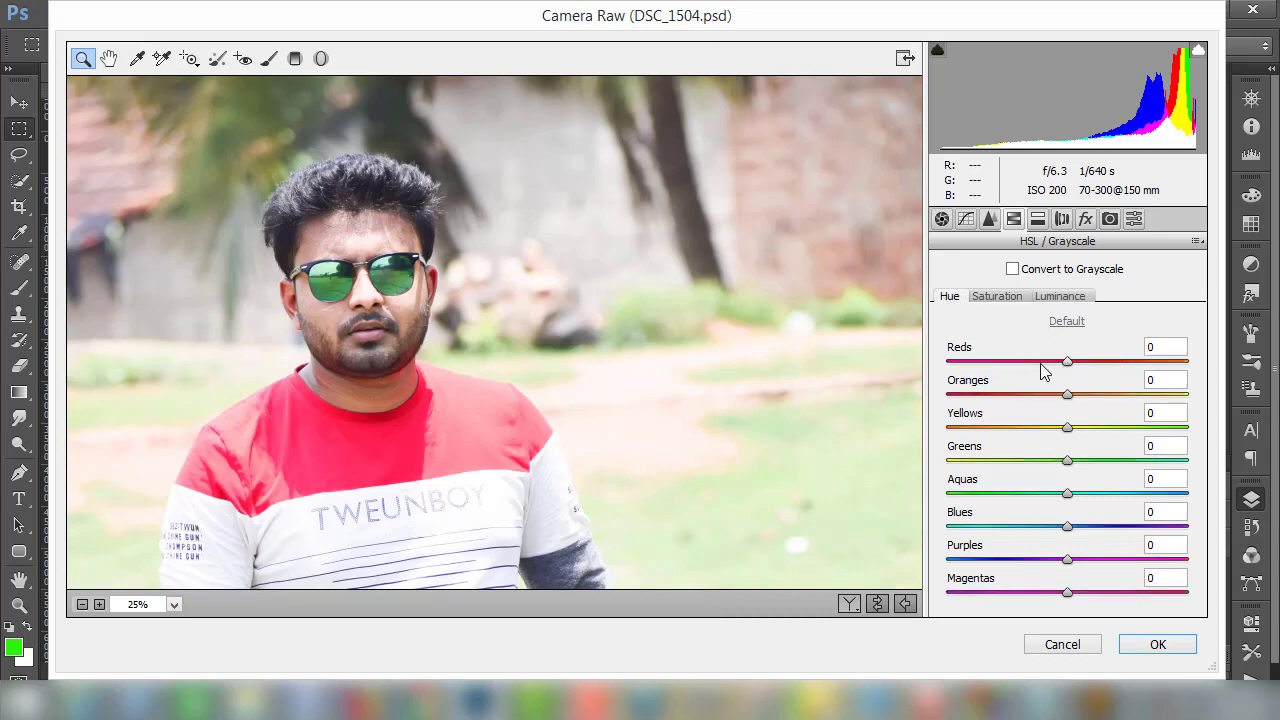
mouse_move(1068, 368)
mouse_down()
mouse_move(1089, 361)
mouse_move(1033, 368)
mouse_up()
click(997, 297)
Set HSL luminance: oranges +17, yellows -9, aquas +38, and darker blues.
click(1060, 297)
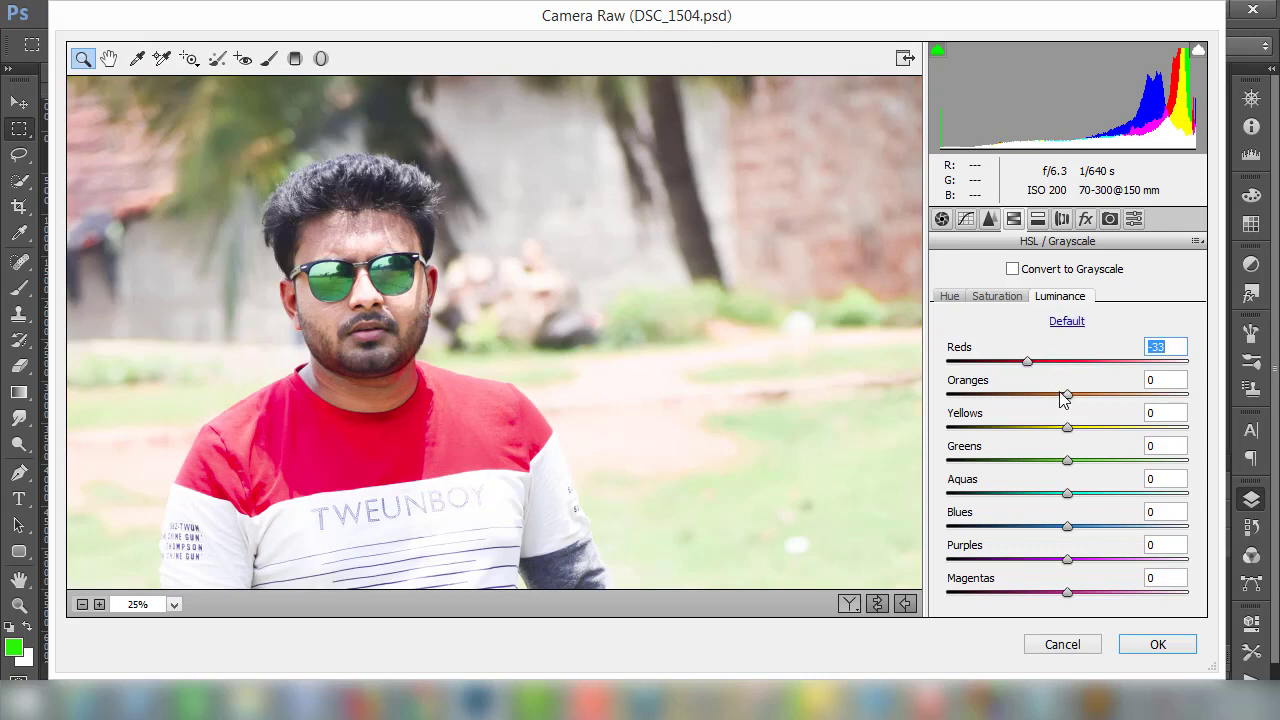
mouse_move(1068, 394)
mouse_down()
mouse_move(1088, 396)
mouse_move(1055, 428)
mouse_up()
drag(709, 460, 711, 294)
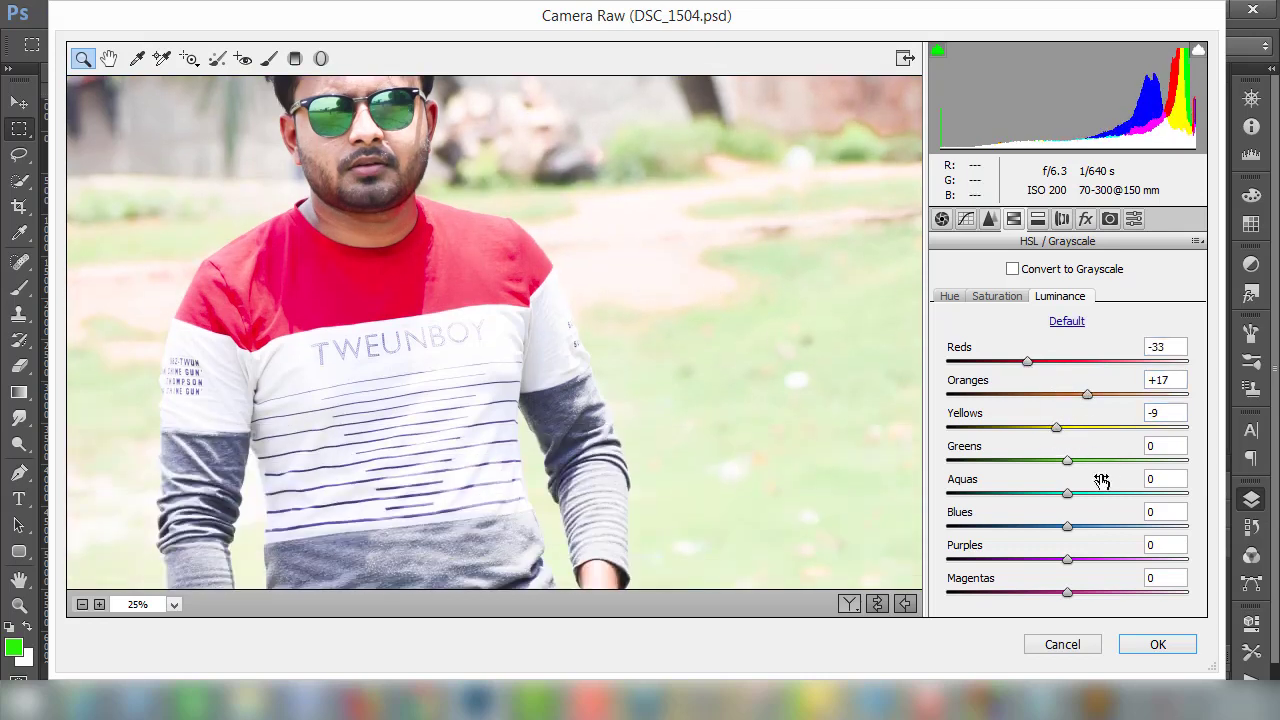
drag(1067, 494, 1112, 494)
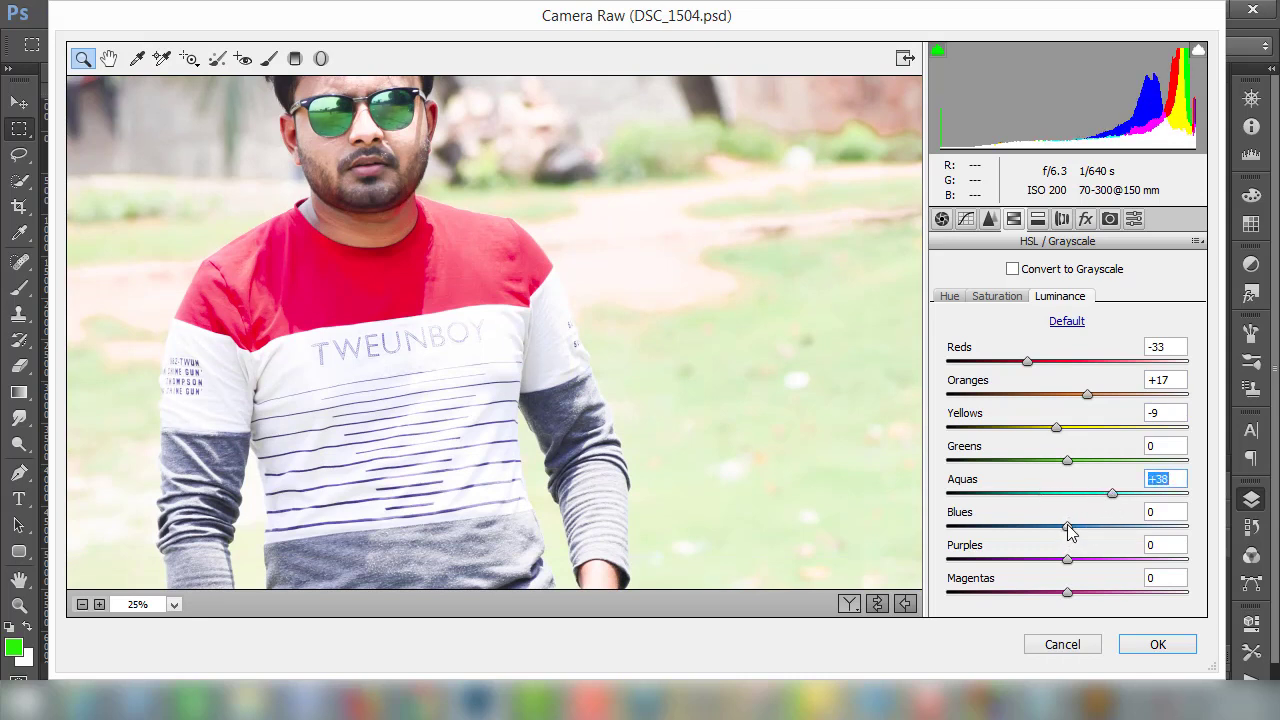
mouse_move(1068, 527)
mouse_down()
mouse_move(1094, 531)
mouse_move(1012, 533)
mouse_up()
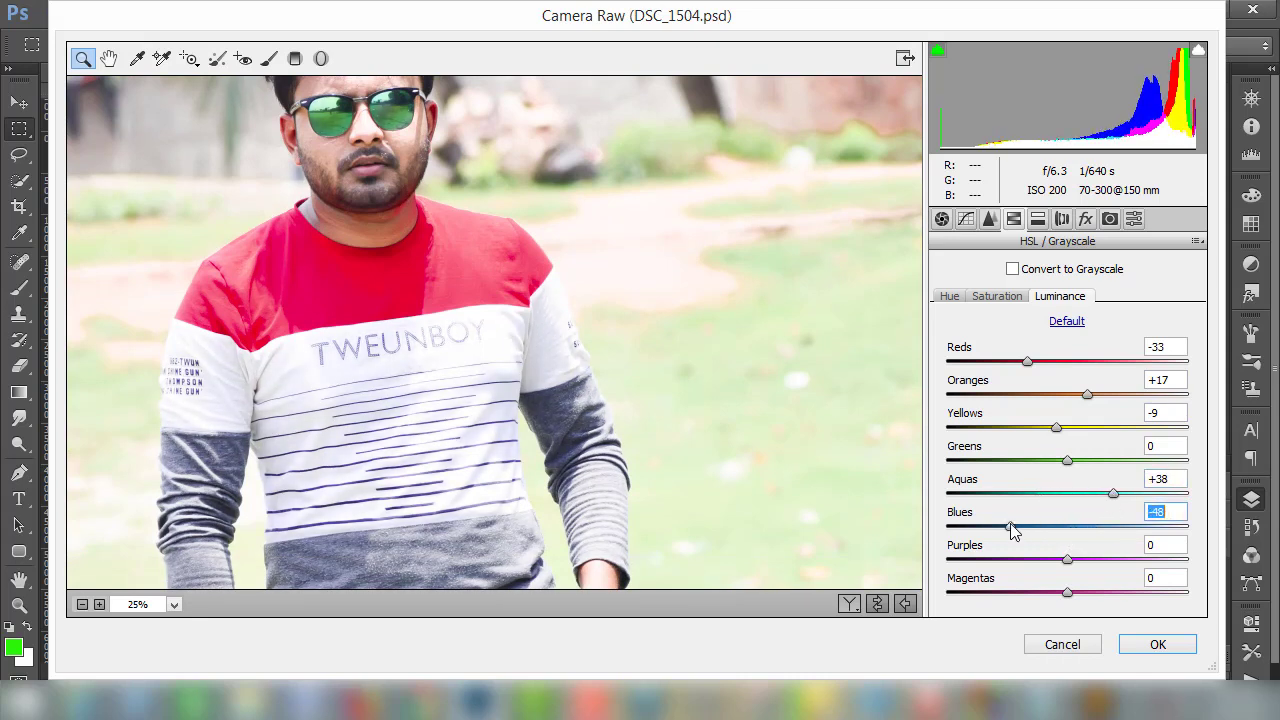
Shift the blues' hue, raise their saturation to +21, and apply the Camera Raw filter.
click(950, 297)
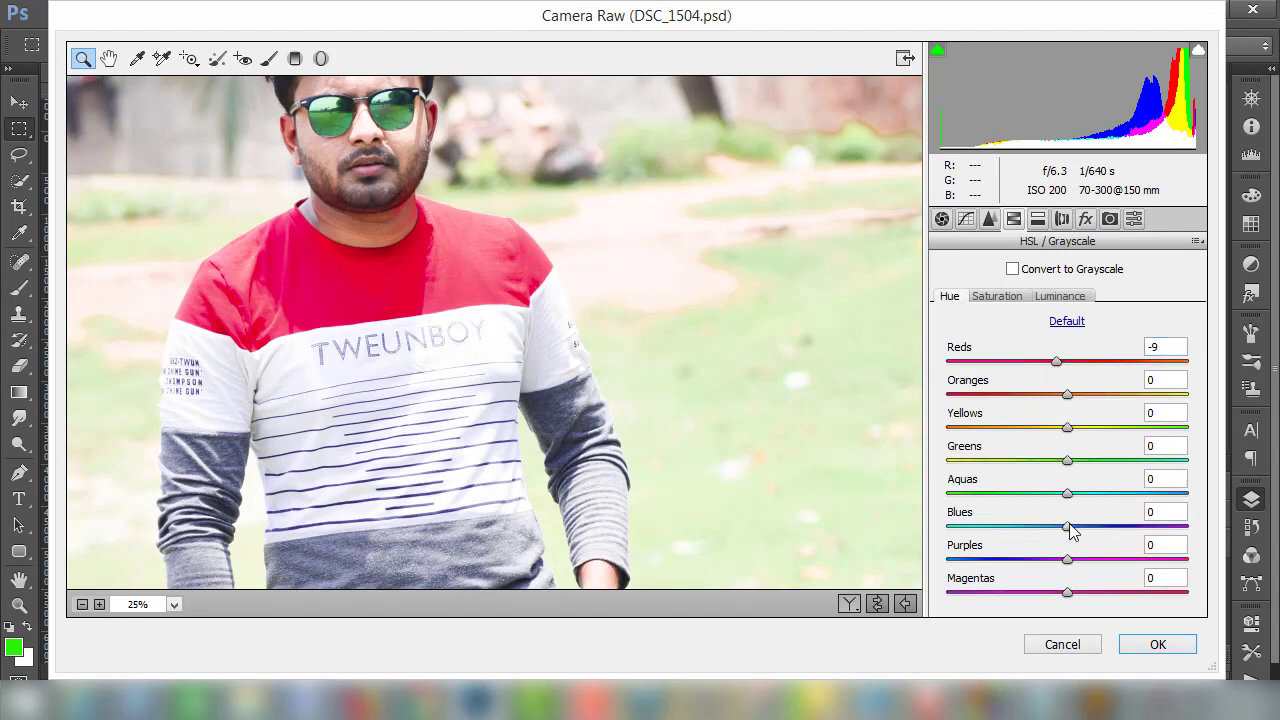
drag(1071, 533, 1101, 531)
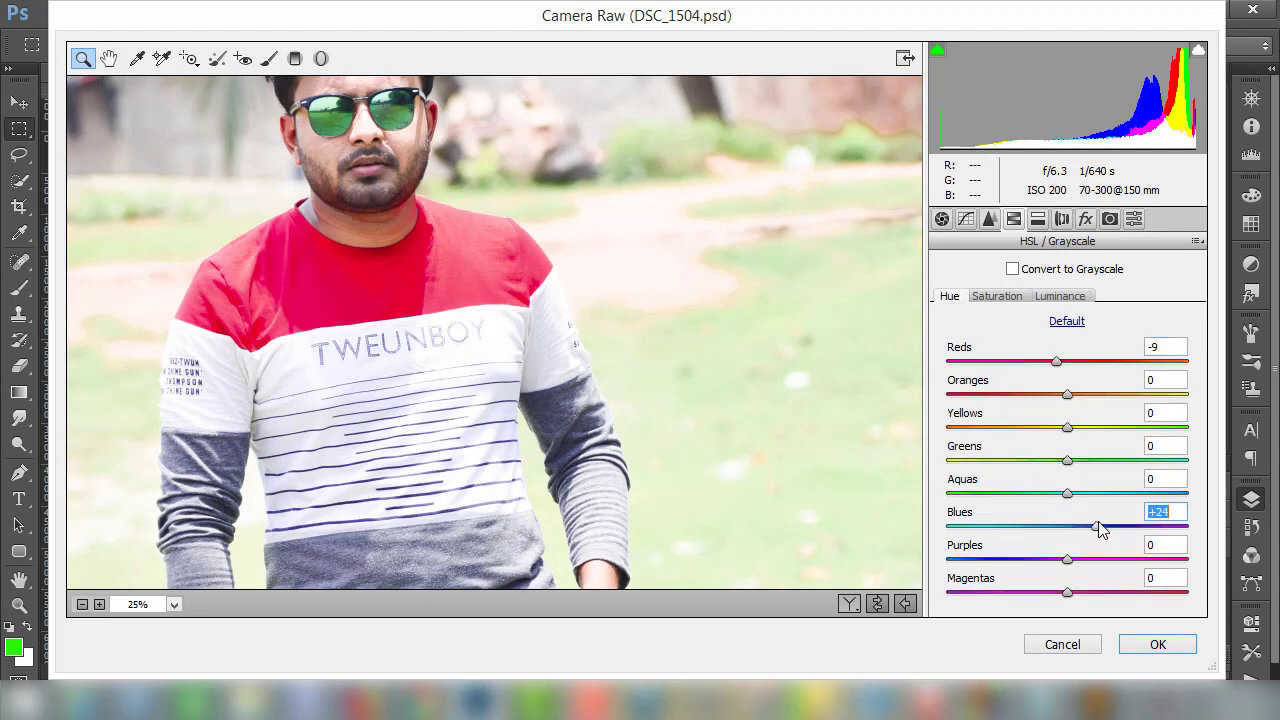
click(1000, 296)
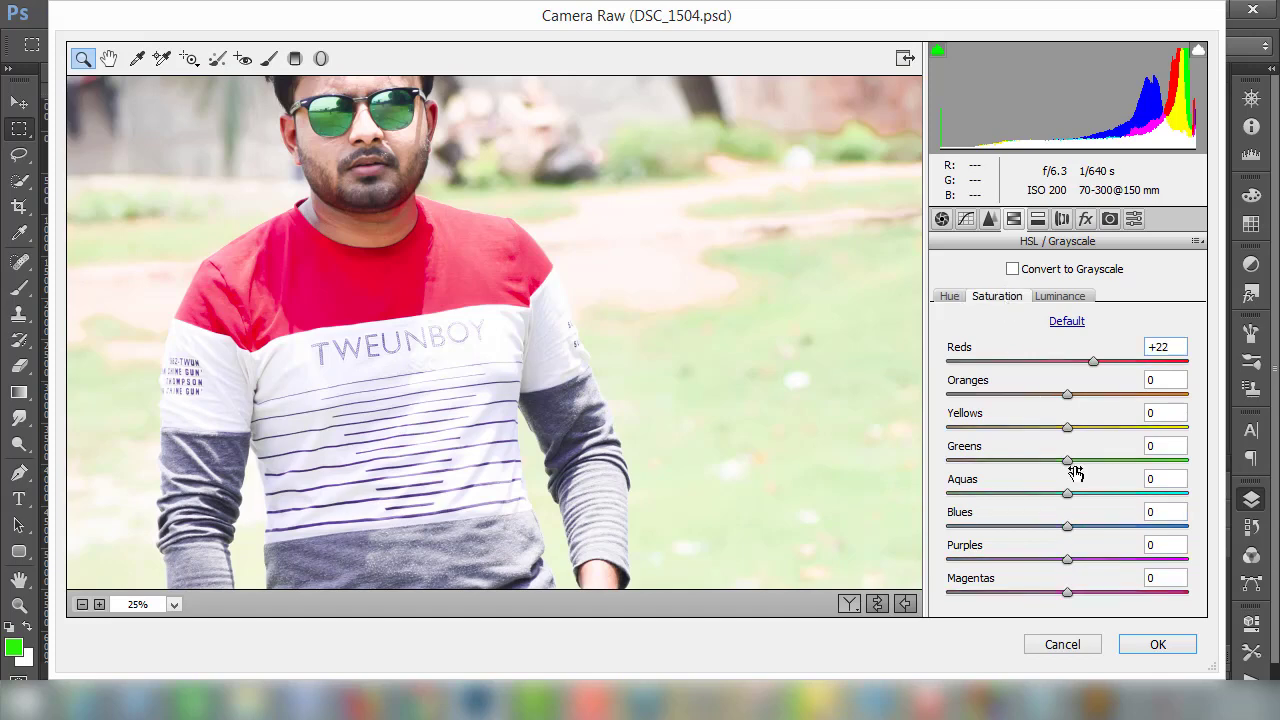
drag(1071, 530, 1095, 530)
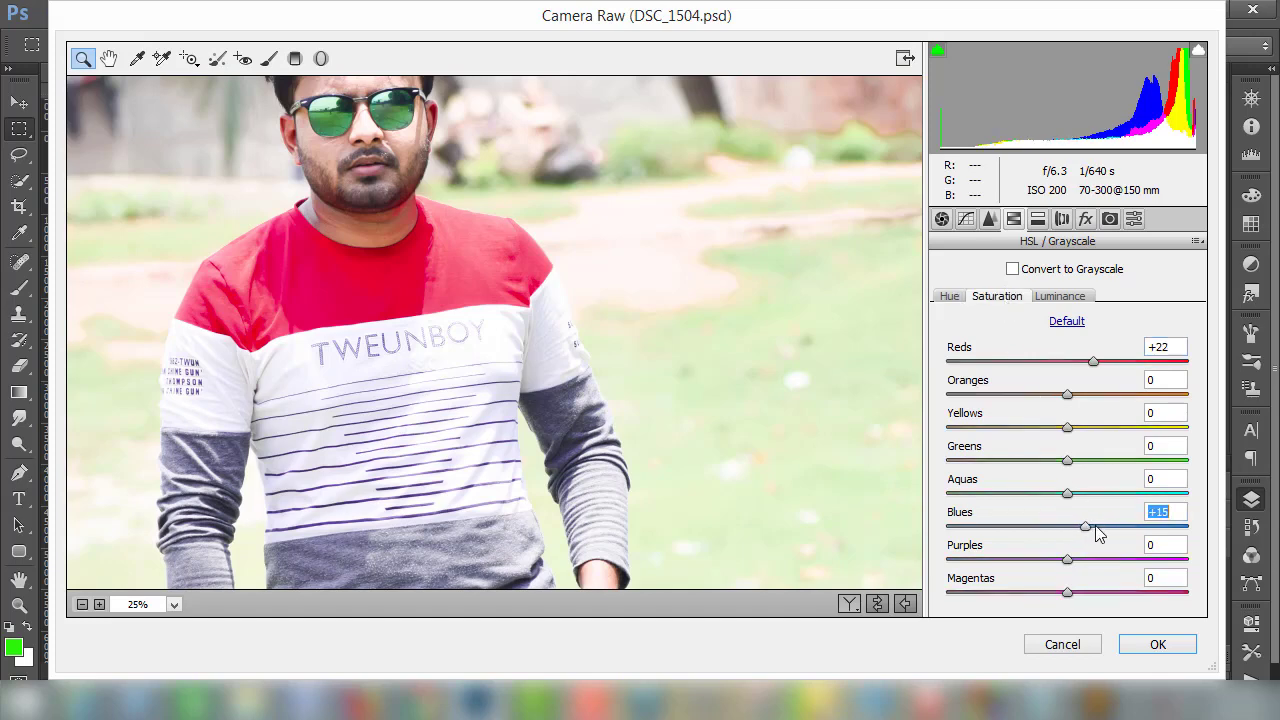
click(1160, 646)
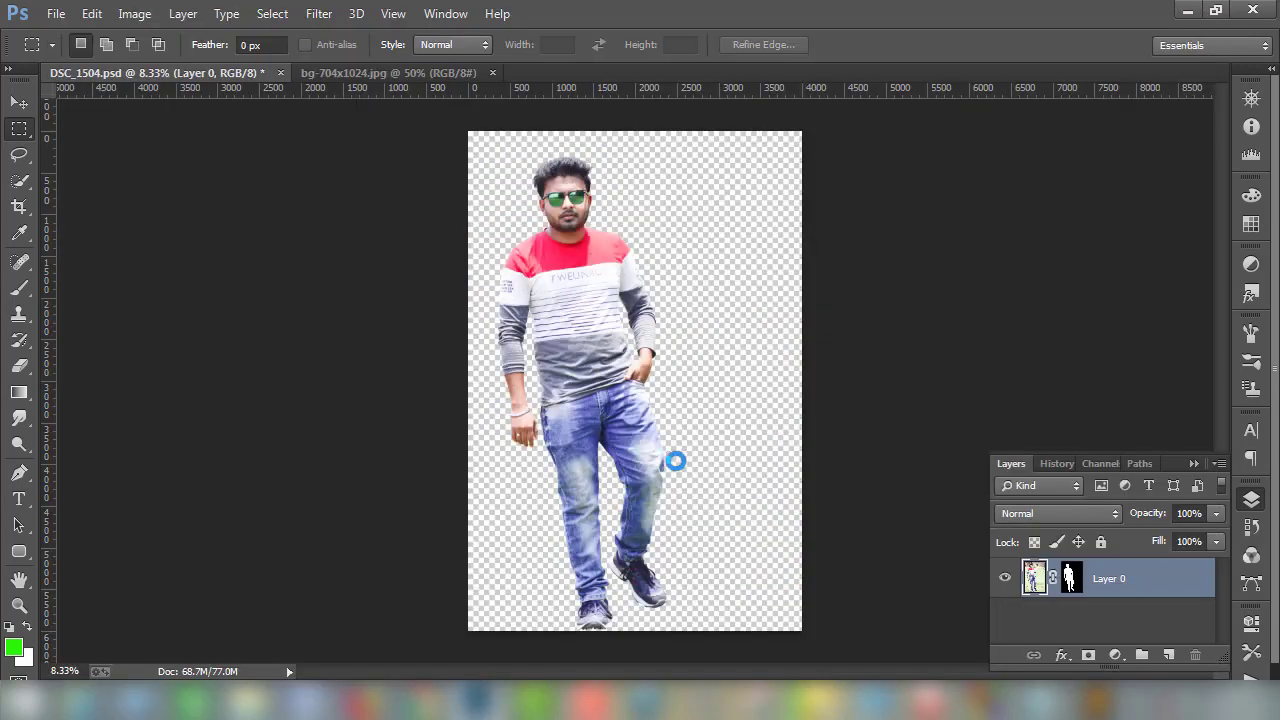
Drag the man onto bg-704x1024.jpg, scale him to about 23.7%, and position him centrally.
click(19, 101)
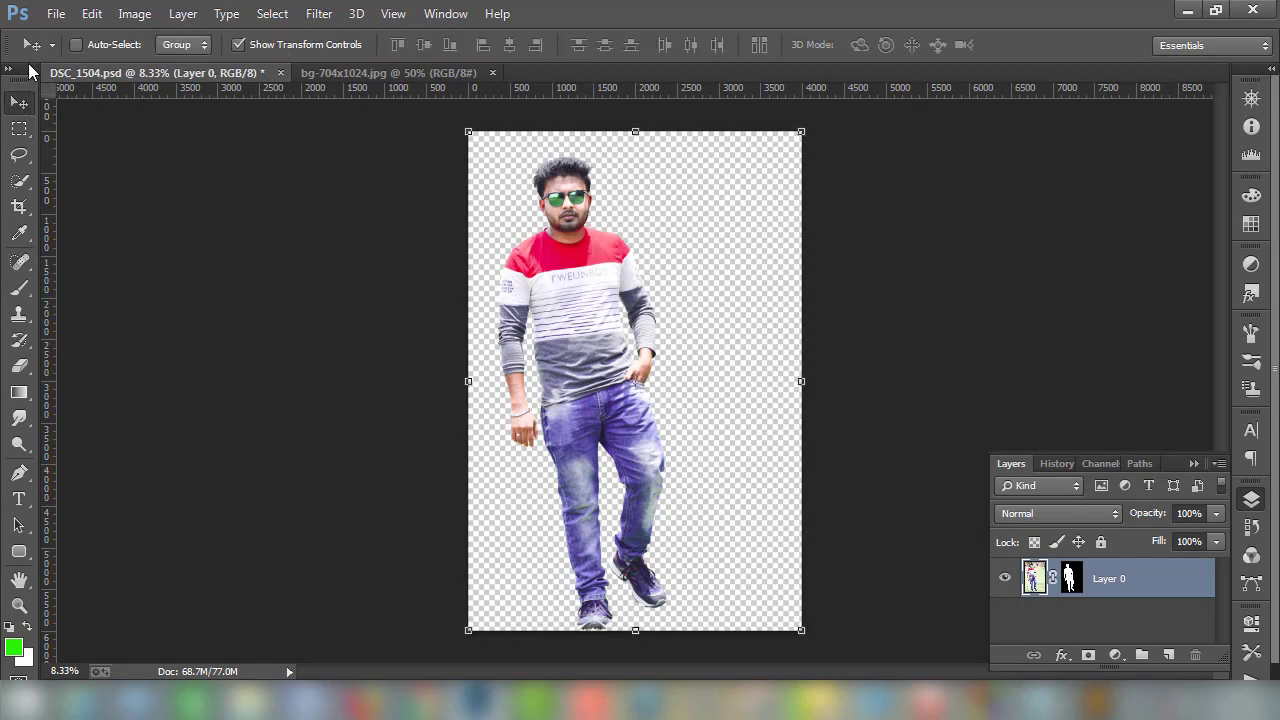
drag(630, 320, 440, 72)
drag(779, 170, 788, 192)
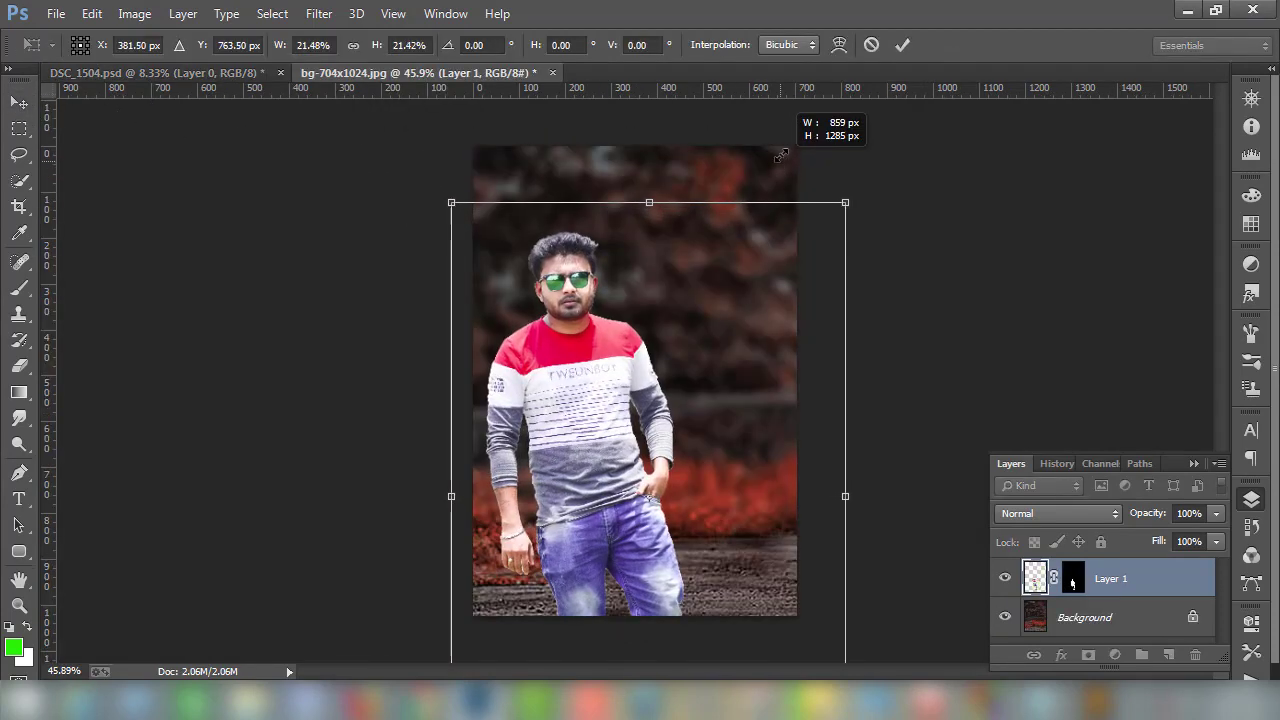
drag(603, 403, 660, 408)
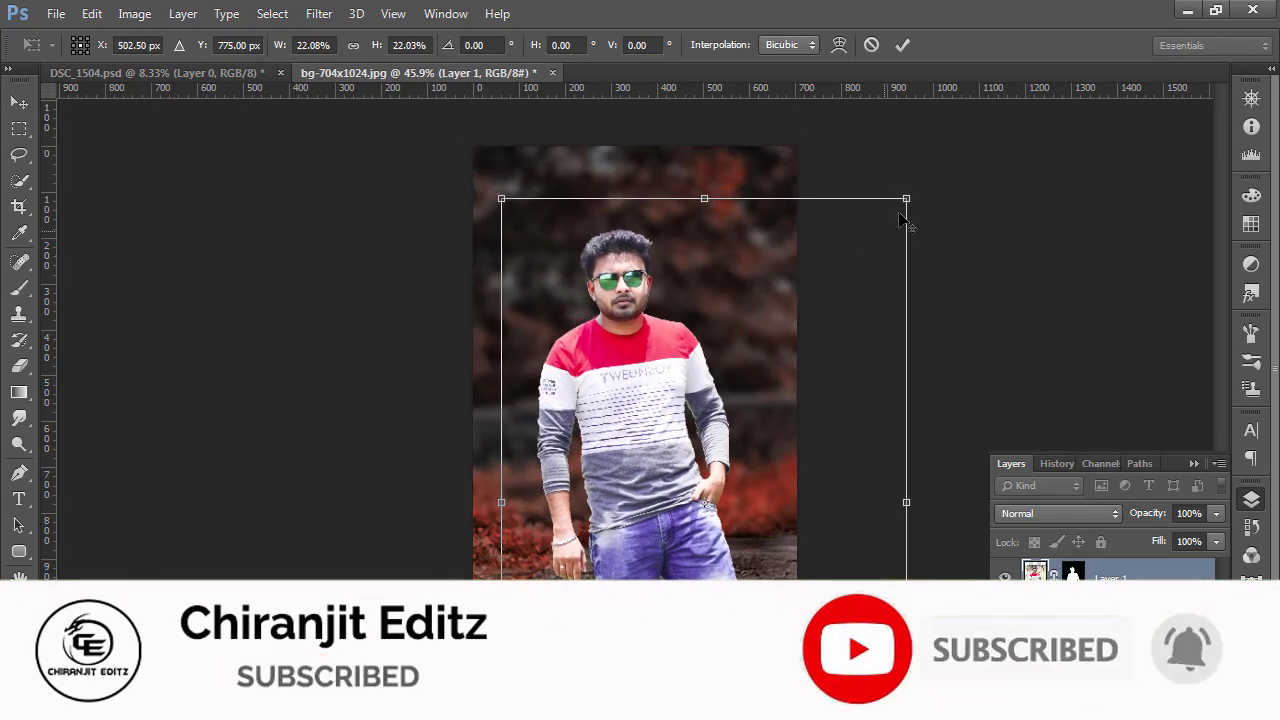
drag(906, 198, 925, 178)
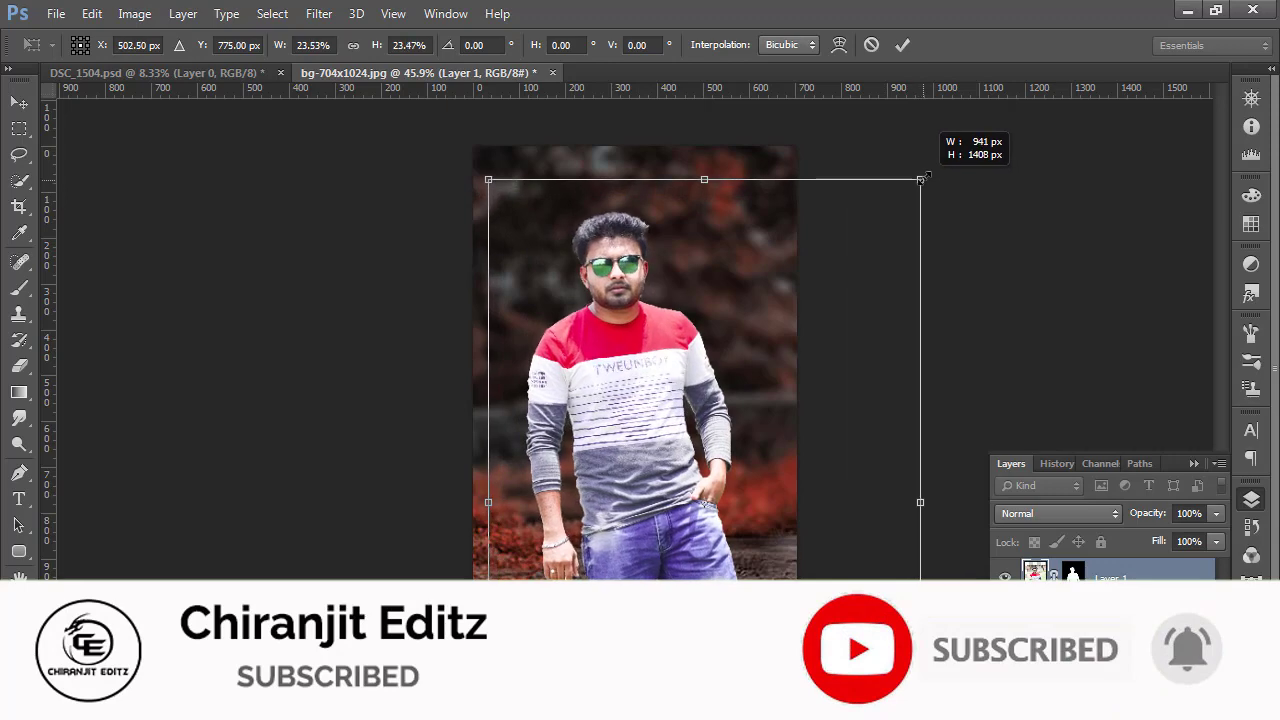
drag(645, 408, 672, 400)
drag(656, 451, 648, 462)
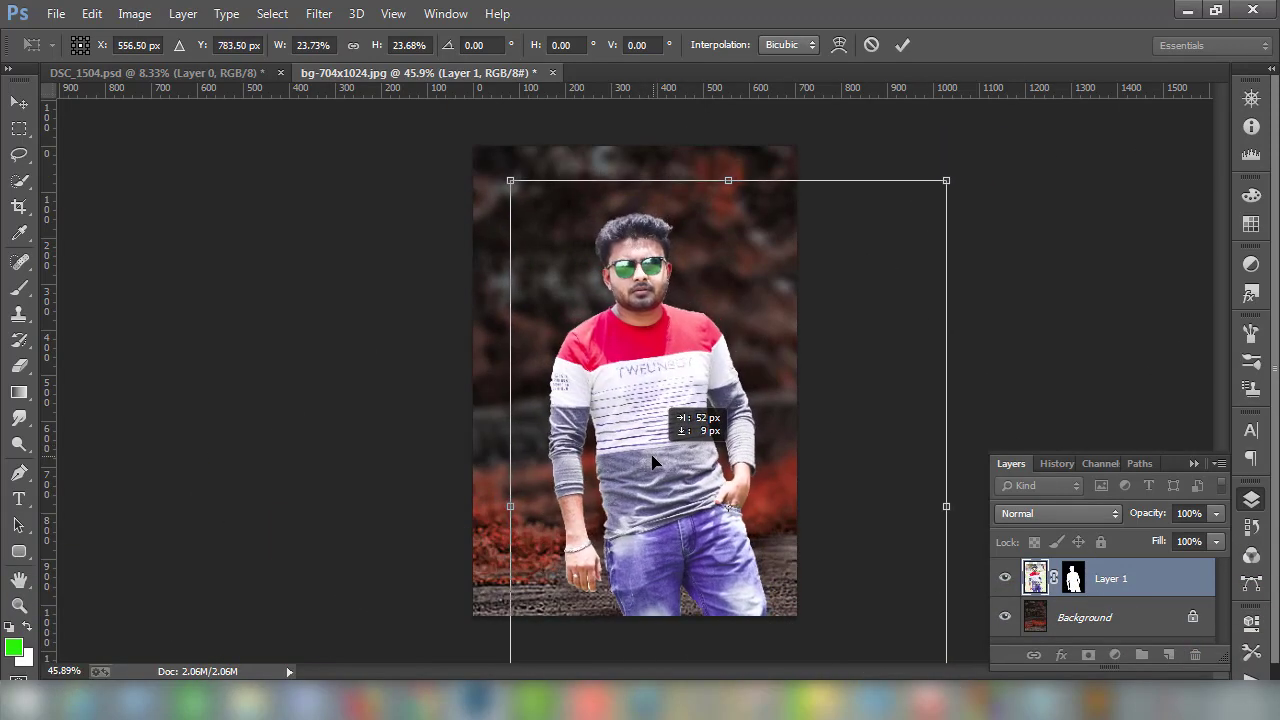
click(902, 44)
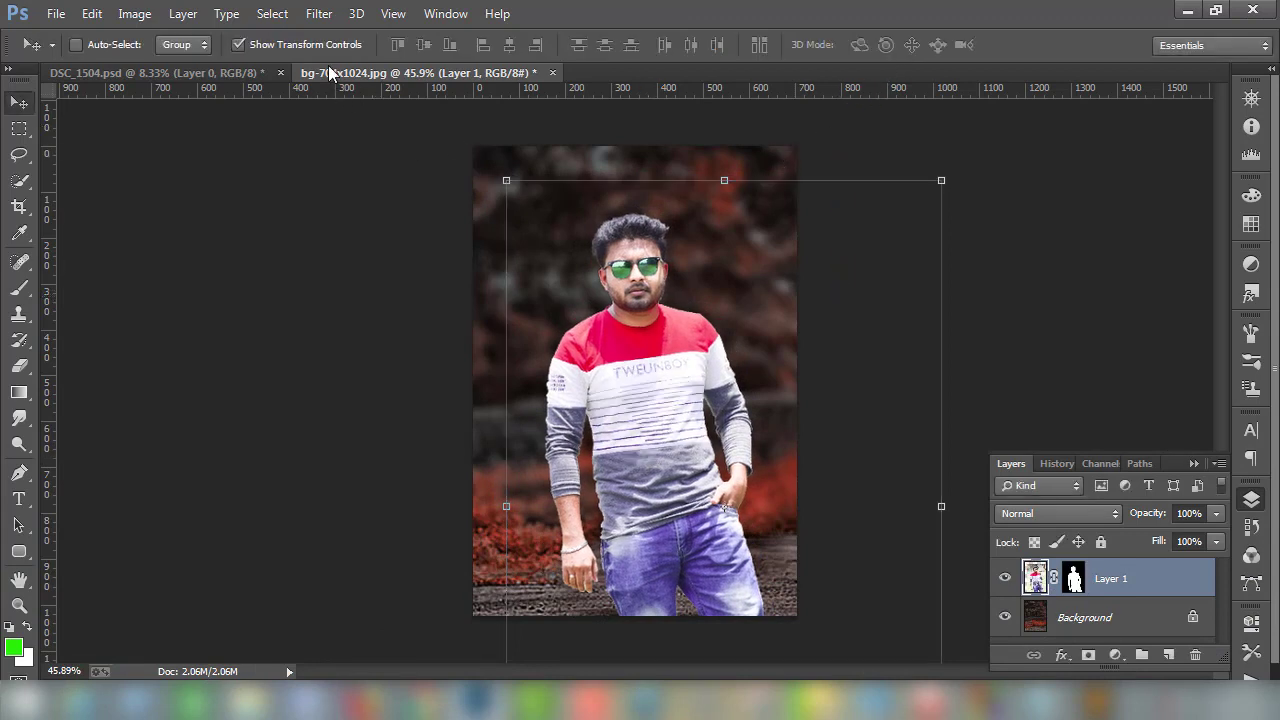
click(238, 44)
Refine Layer 1's mask with a smaller Refine Radius brush along the hair edge.
scroll(689, 371, up, 2)
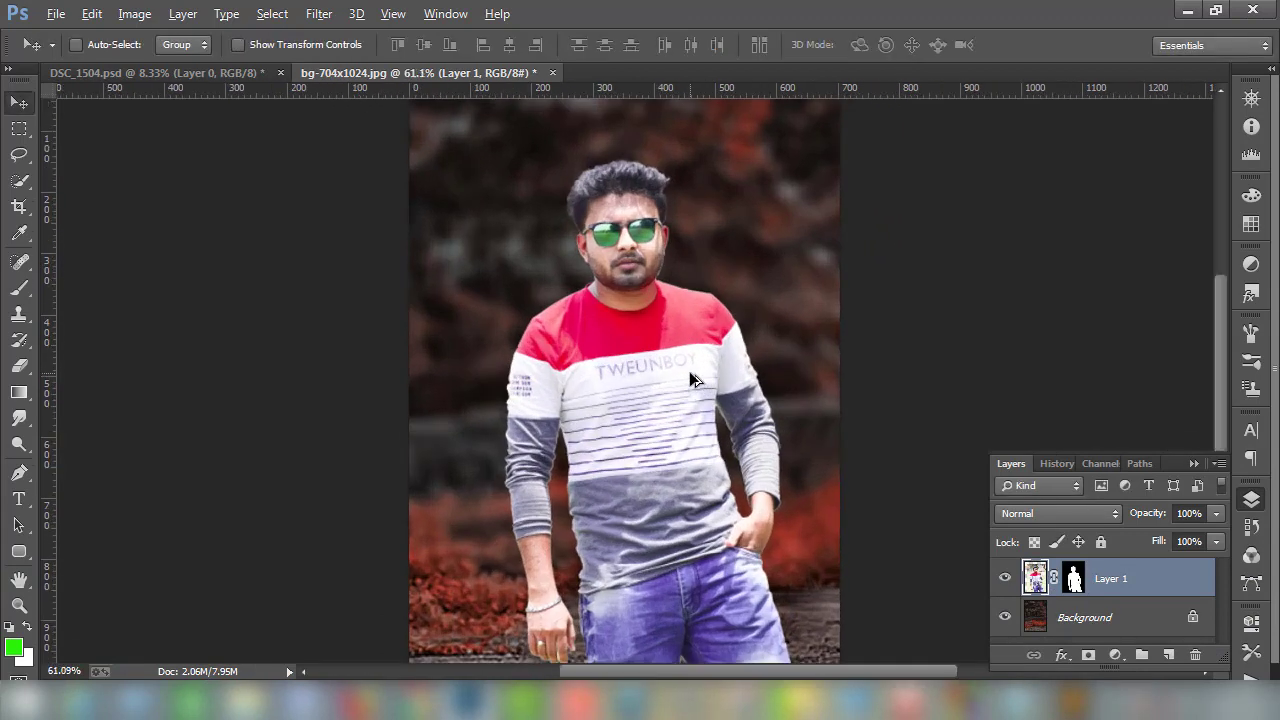
click(1073, 578)
right_click(1073, 578)
click(1100, 524)
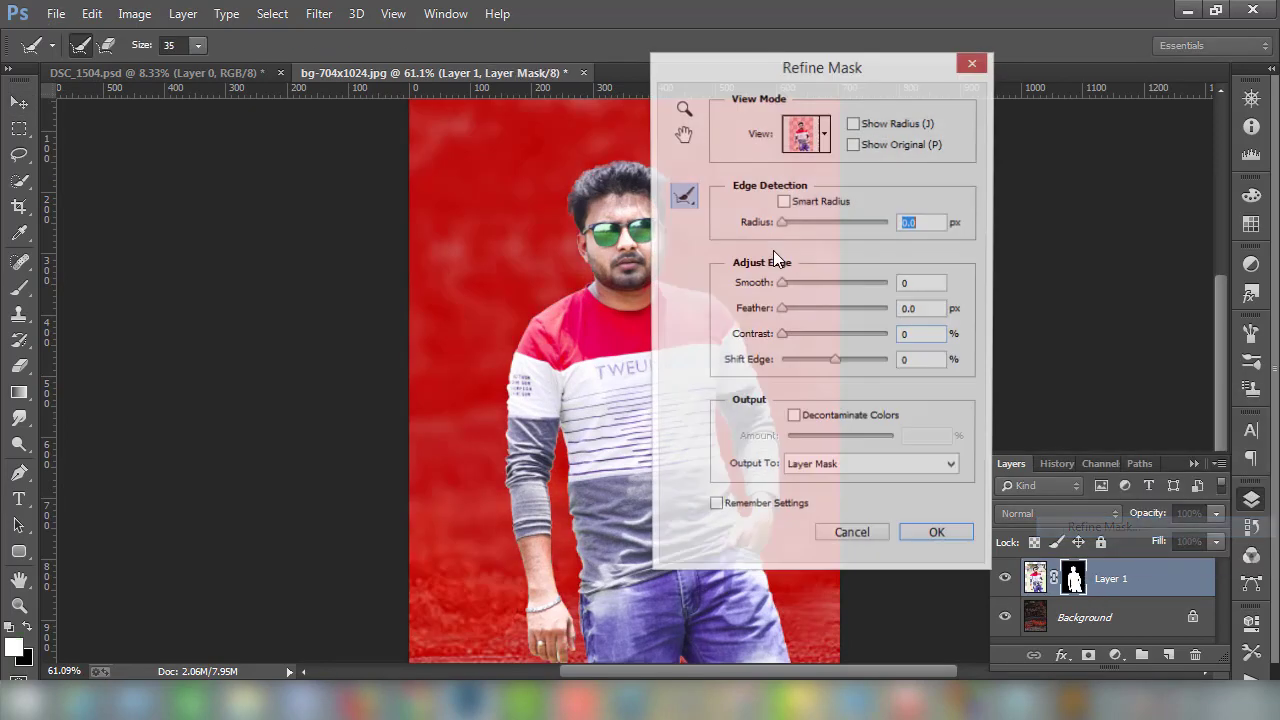
drag(738, 80, 826, 93)
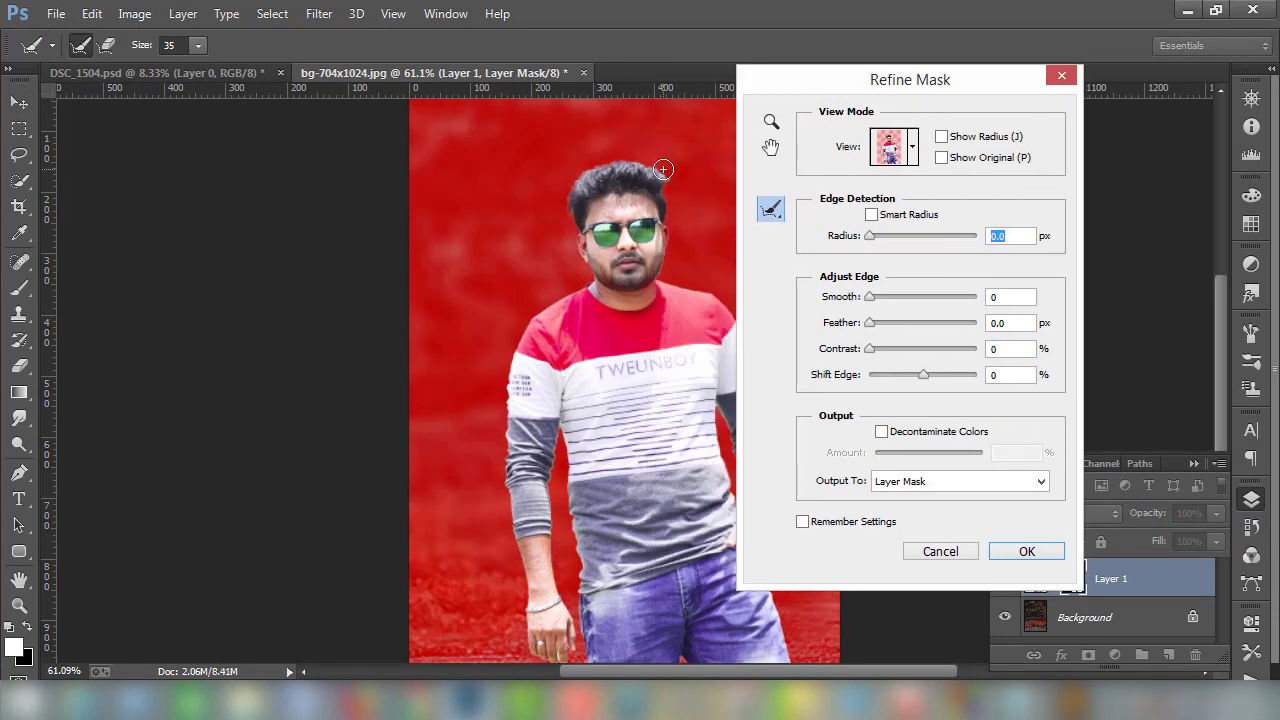
key(bracketleft)
drag(570, 203, 670, 181)
click(1037, 552)
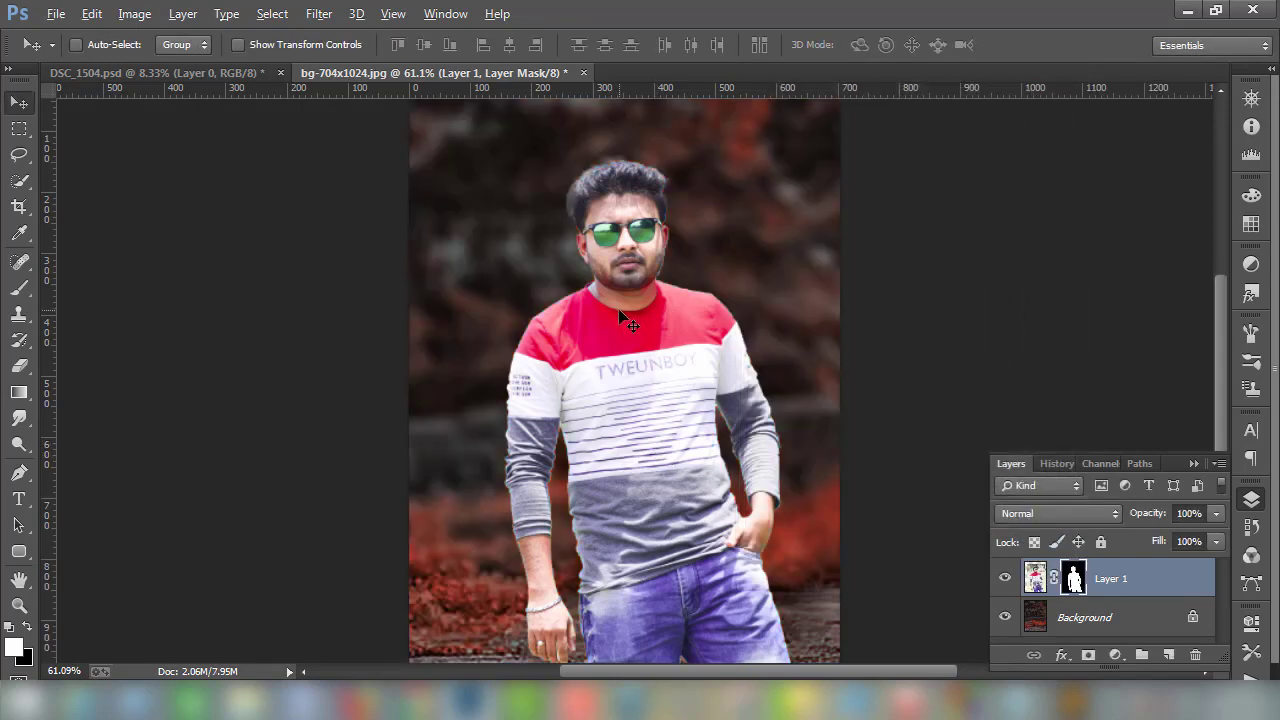
Target Layer 1's image and set the standard Eraser to 10 px, 100% hardness.
scroll(620, 318, up, 2)
scroll(620, 318, up, 2)
scroll(620, 318, up, 3)
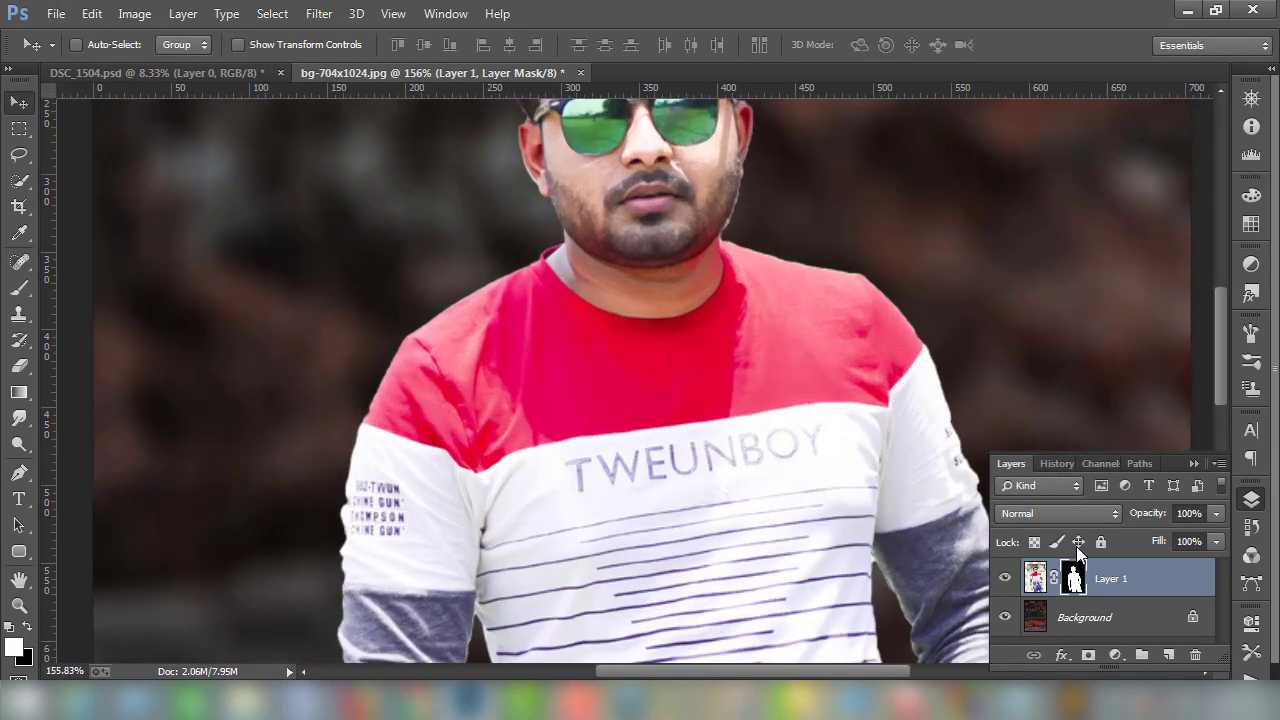
click(1037, 590)
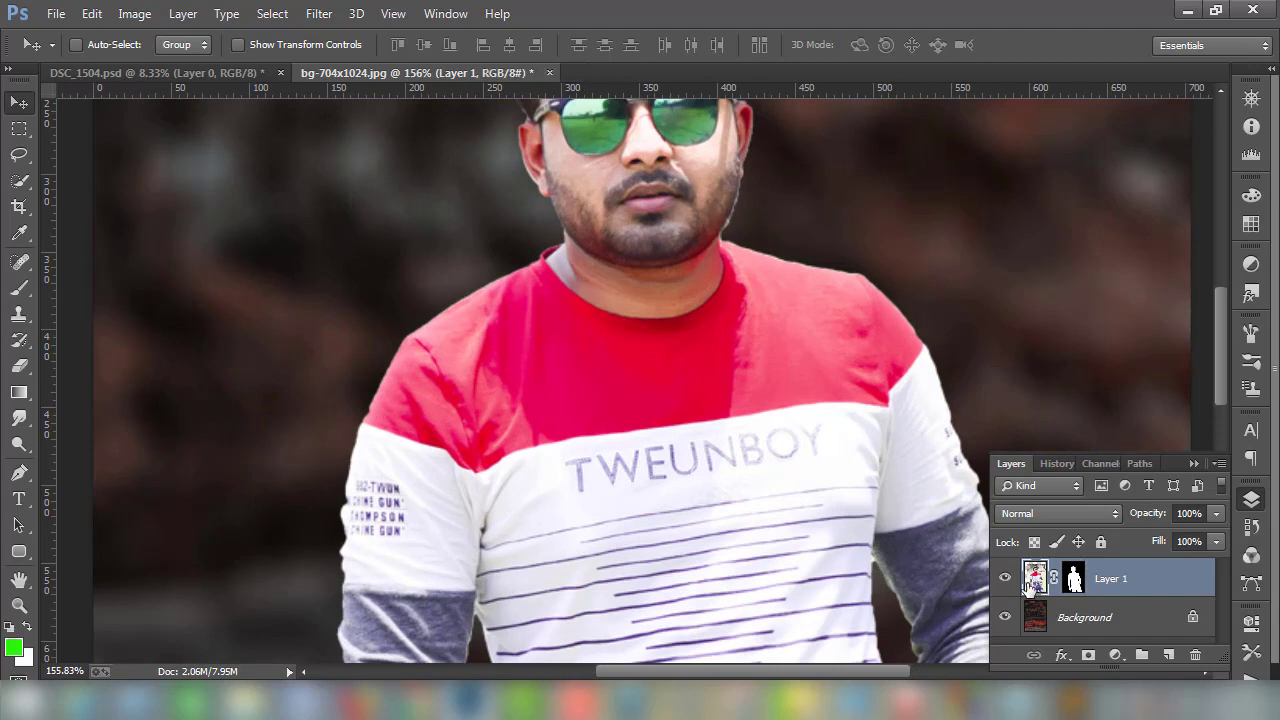
click(20, 368)
right_click(22, 372)
click(106, 352)
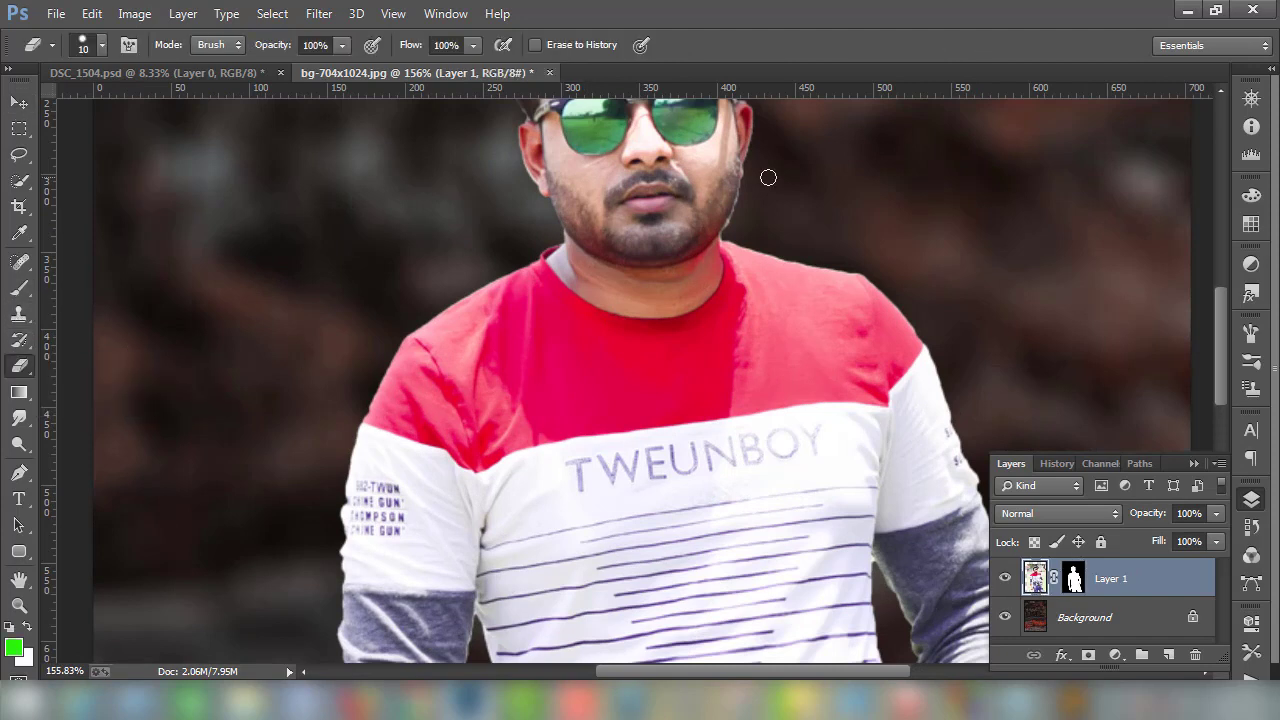
right_click(768, 177)
click(813, 159)
Zoom around the canvas to inspect the man's jaw and sleeve edges.
scroll(711, 246, down, 2)
scroll(789, 306, down, 2)
scroll(850, 330, down, 2)
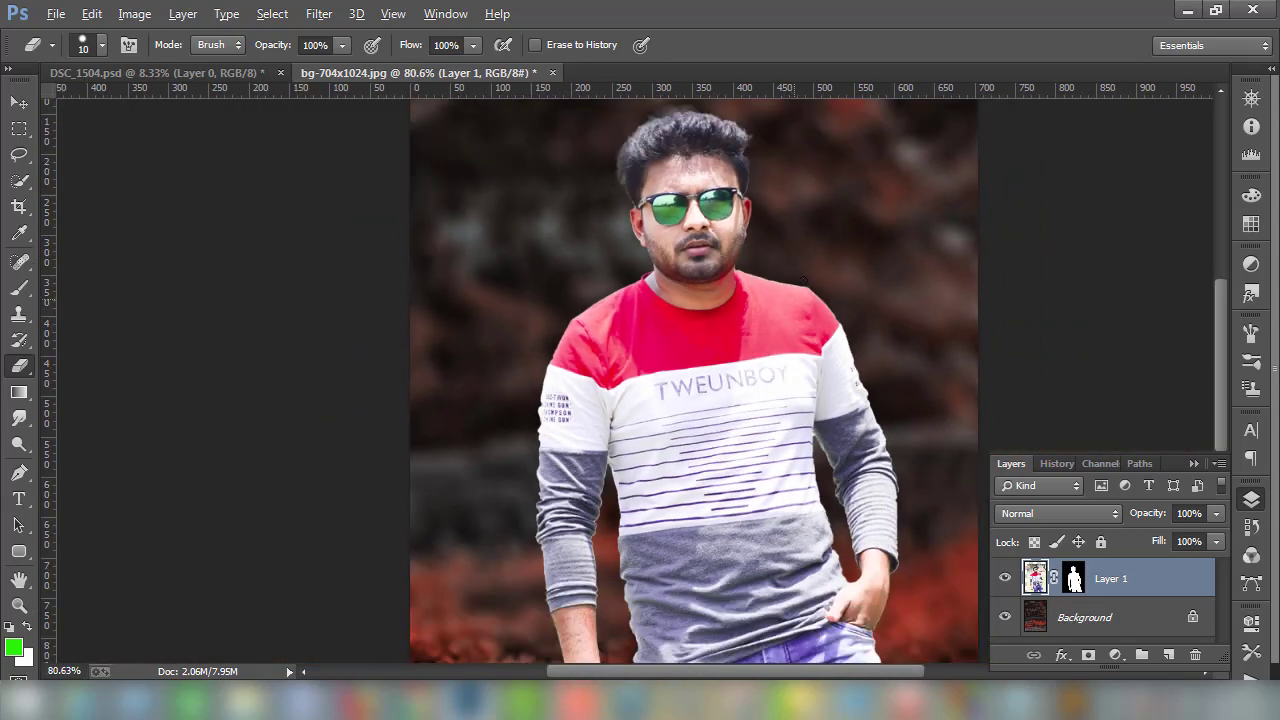
scroll(892, 344, down, 1)
scroll(850, 380, up, 2)
scroll(780, 423, up, 2)
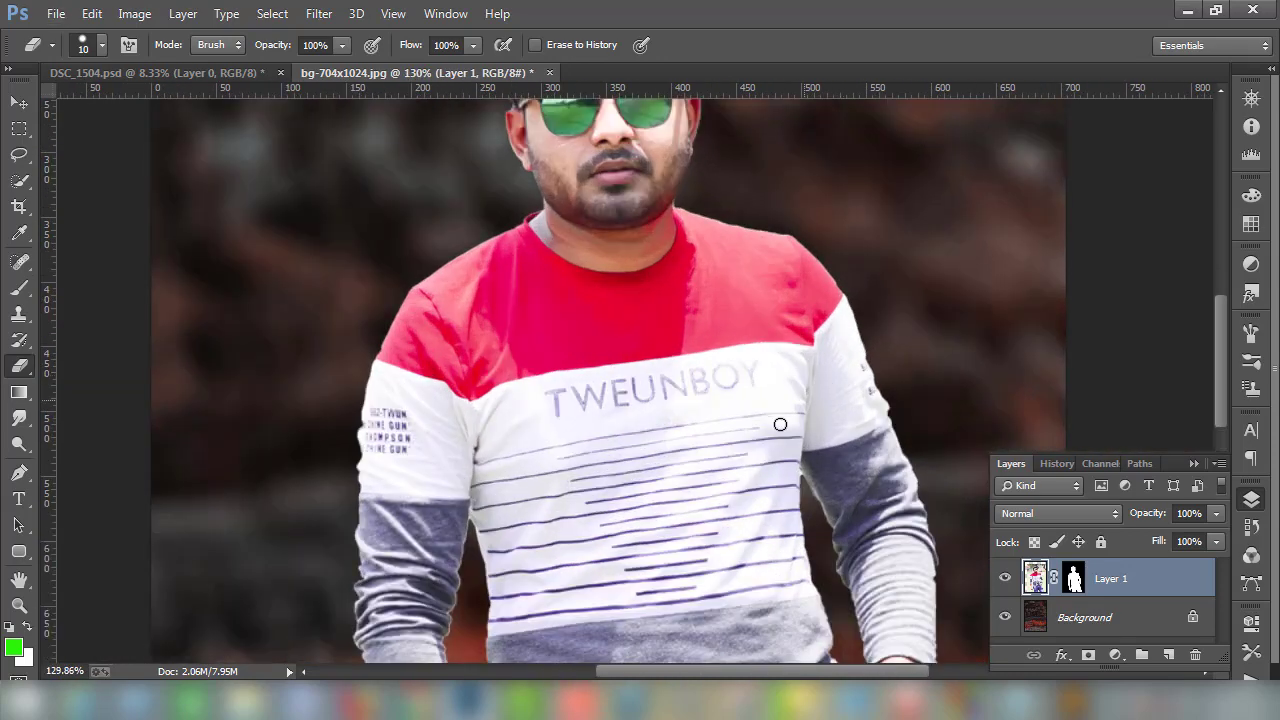
scroll(782, 403, down, 2)
scroll(782, 403, down, 1)
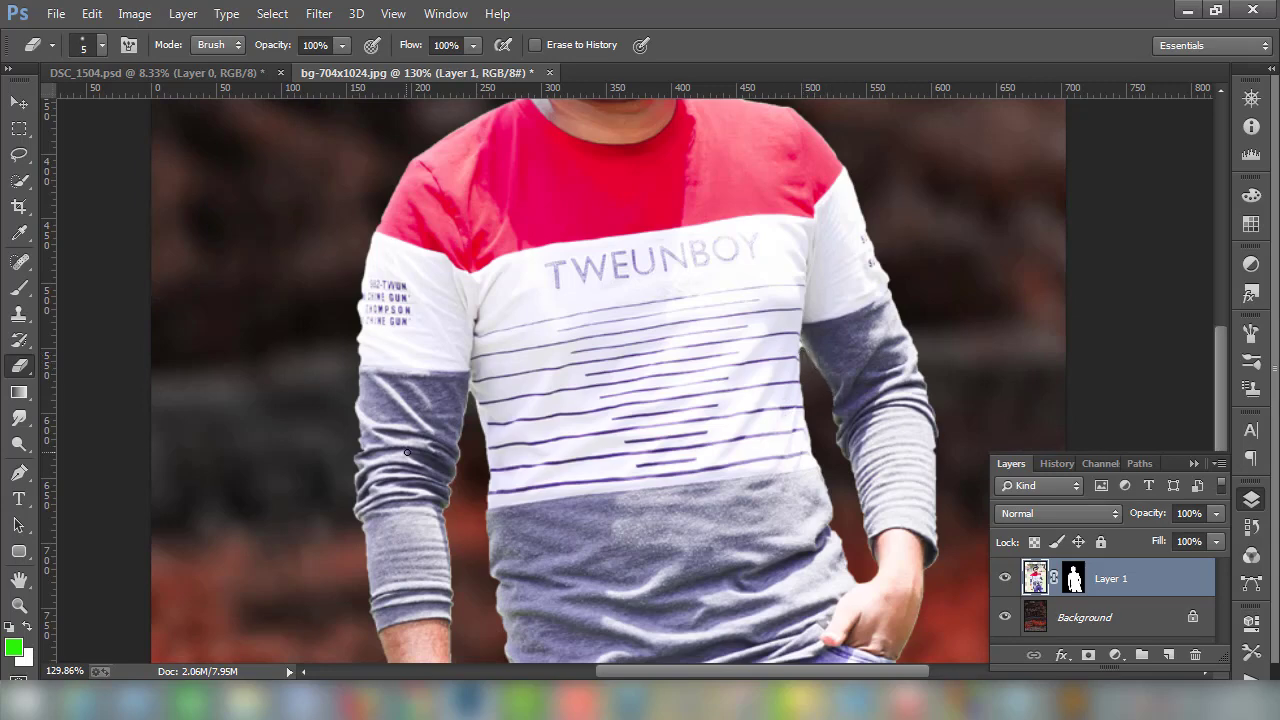
scroll(411, 447, down, 4)
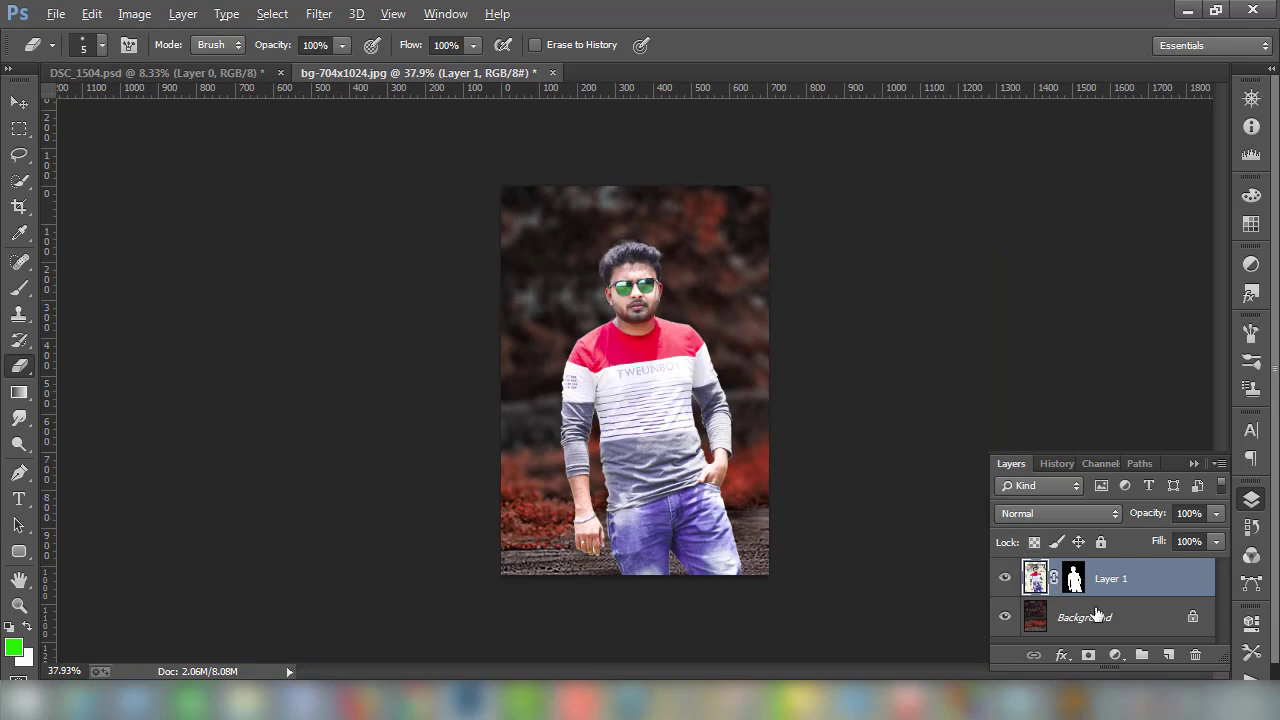
Apply Camera Raw to the Background with exposure +0.50 and contrast +10.
click(1098, 620)
click(319, 13)
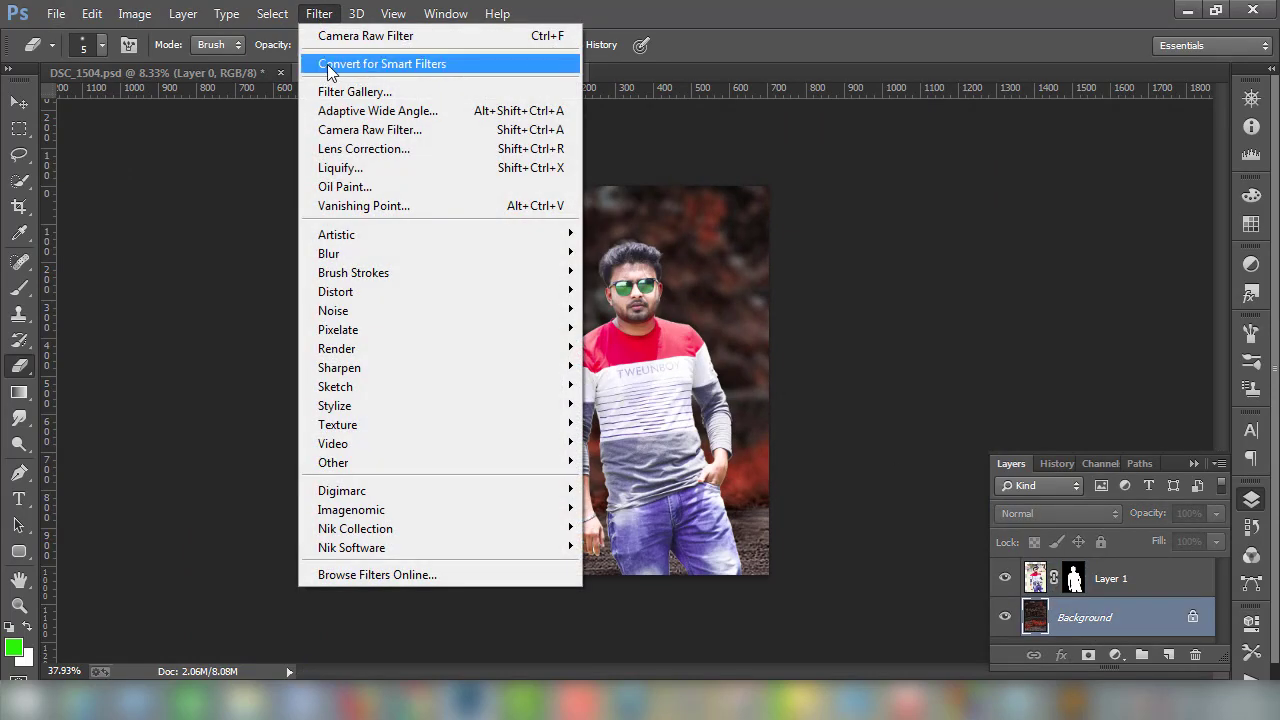
click(360, 130)
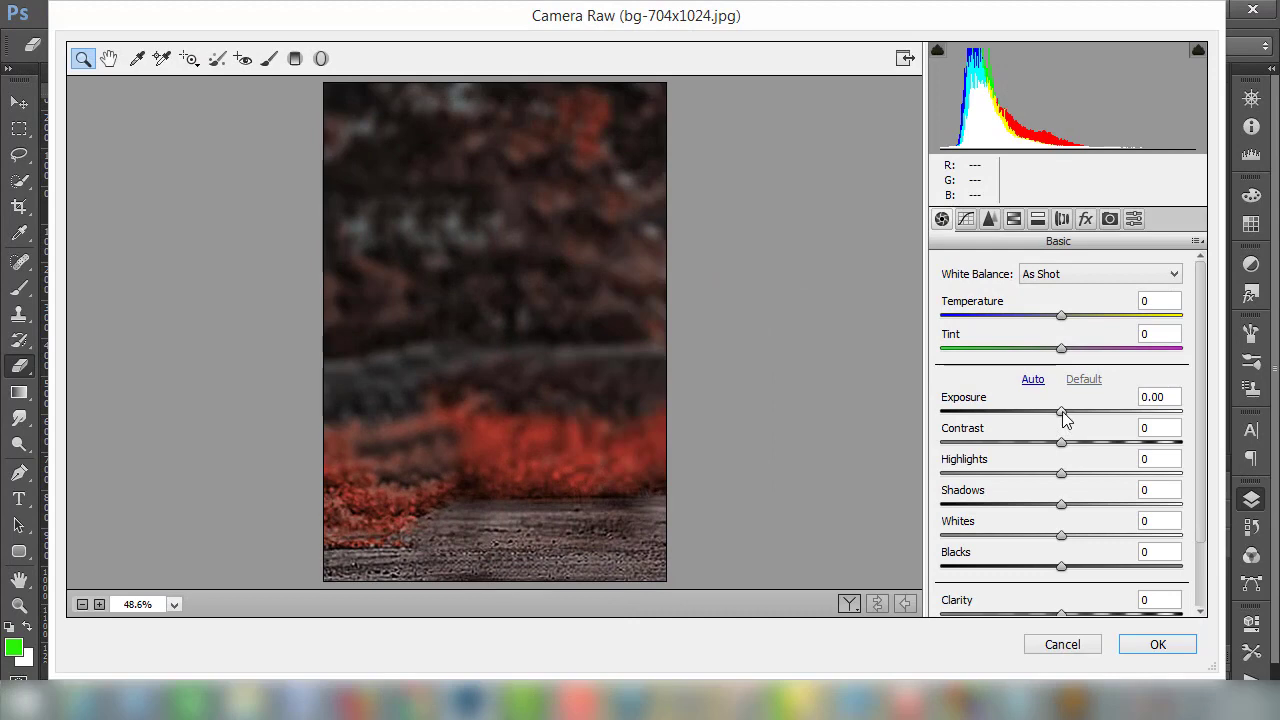
drag(1062, 411, 1104, 448)
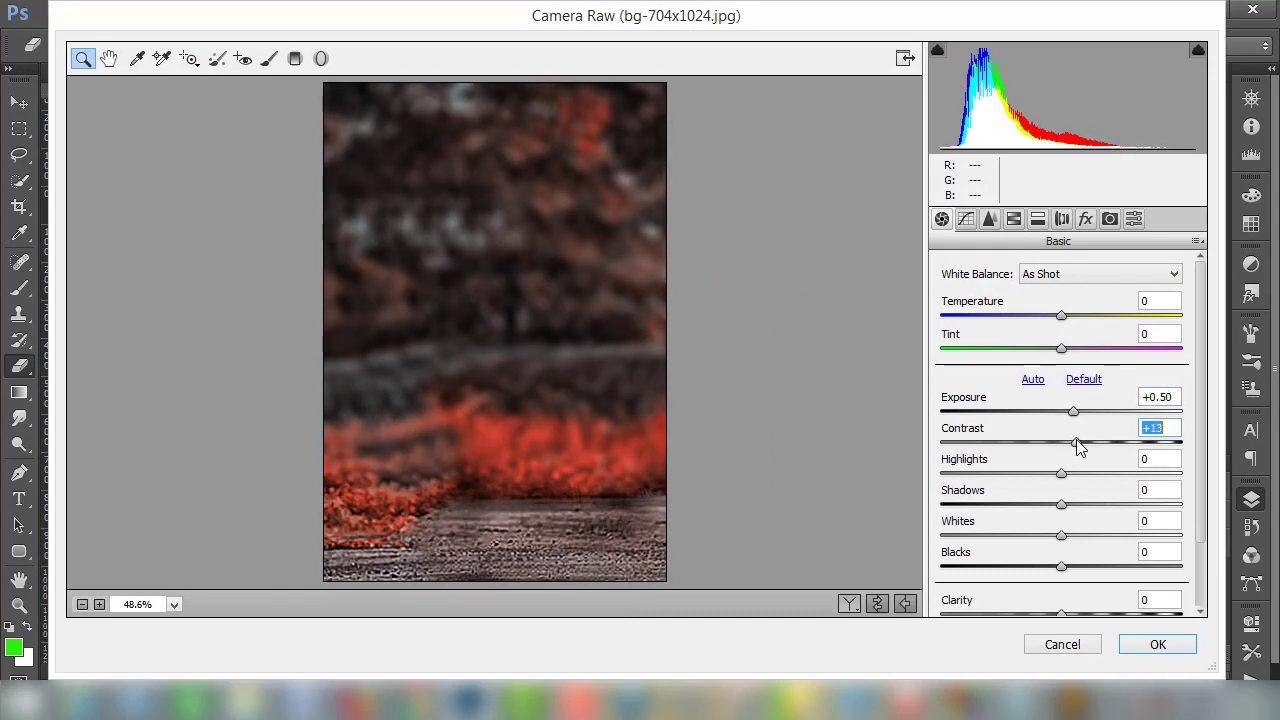
drag(1104, 448, 1074, 445)
click(1160, 648)
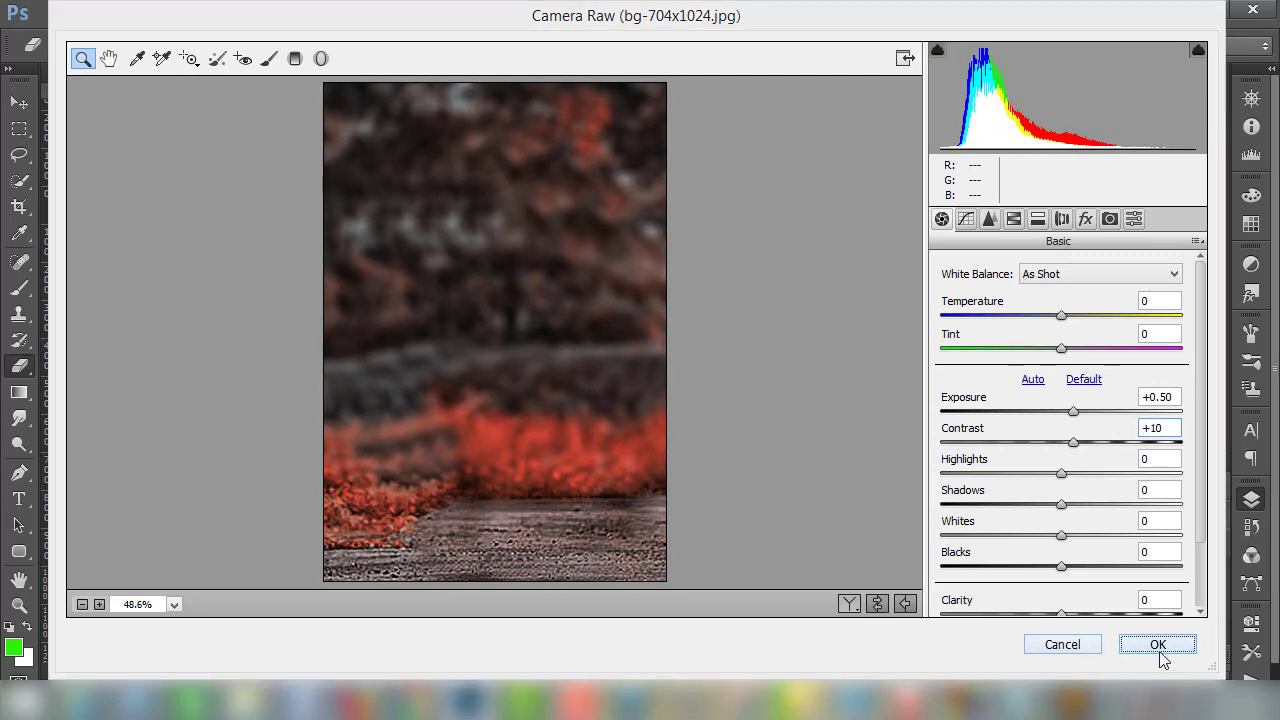
Set the Background's Brightness/Contrast to brightness -27 and contrast 6.
click(134, 13)
mouse_move(164, 64)
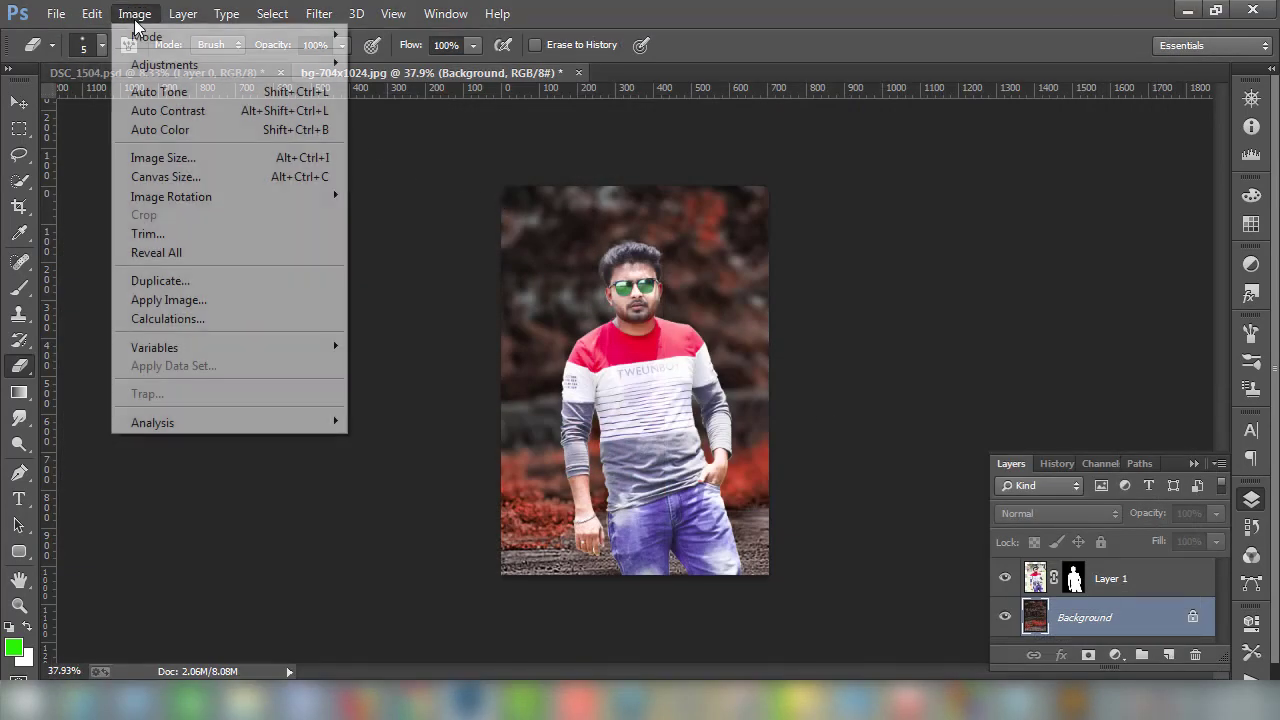
click(390, 64)
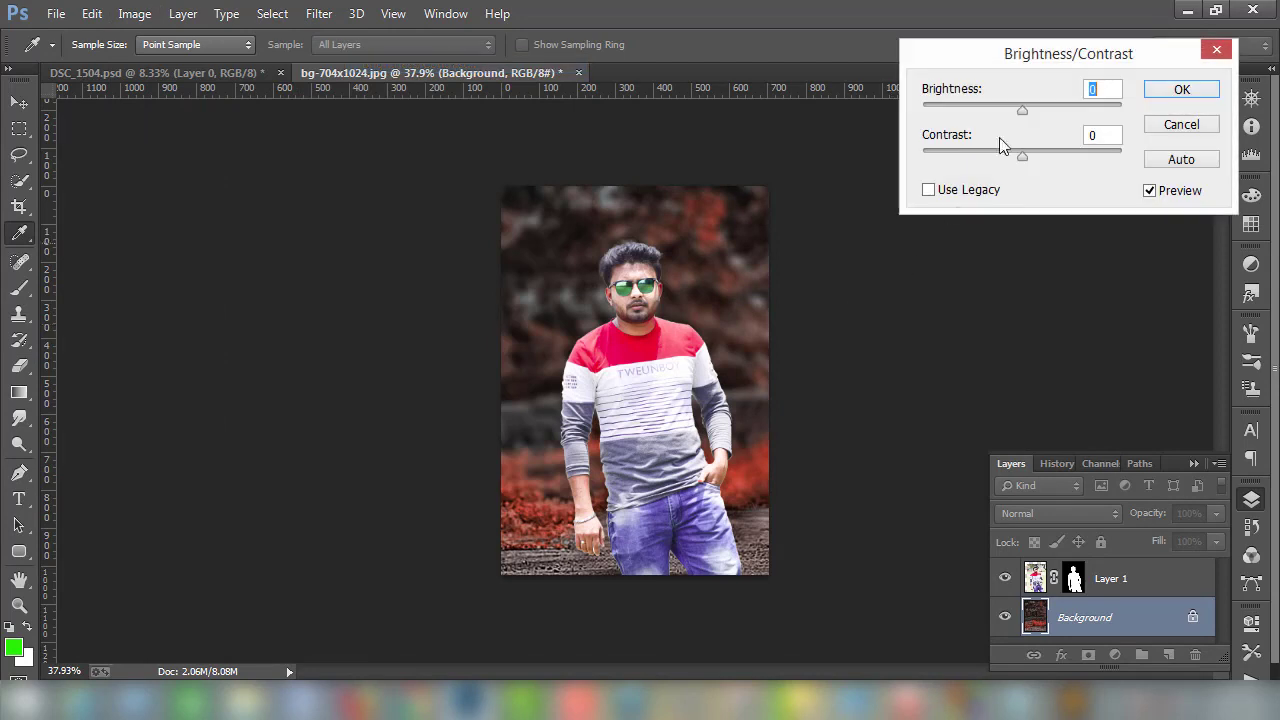
drag(1015, 108, 1007, 108)
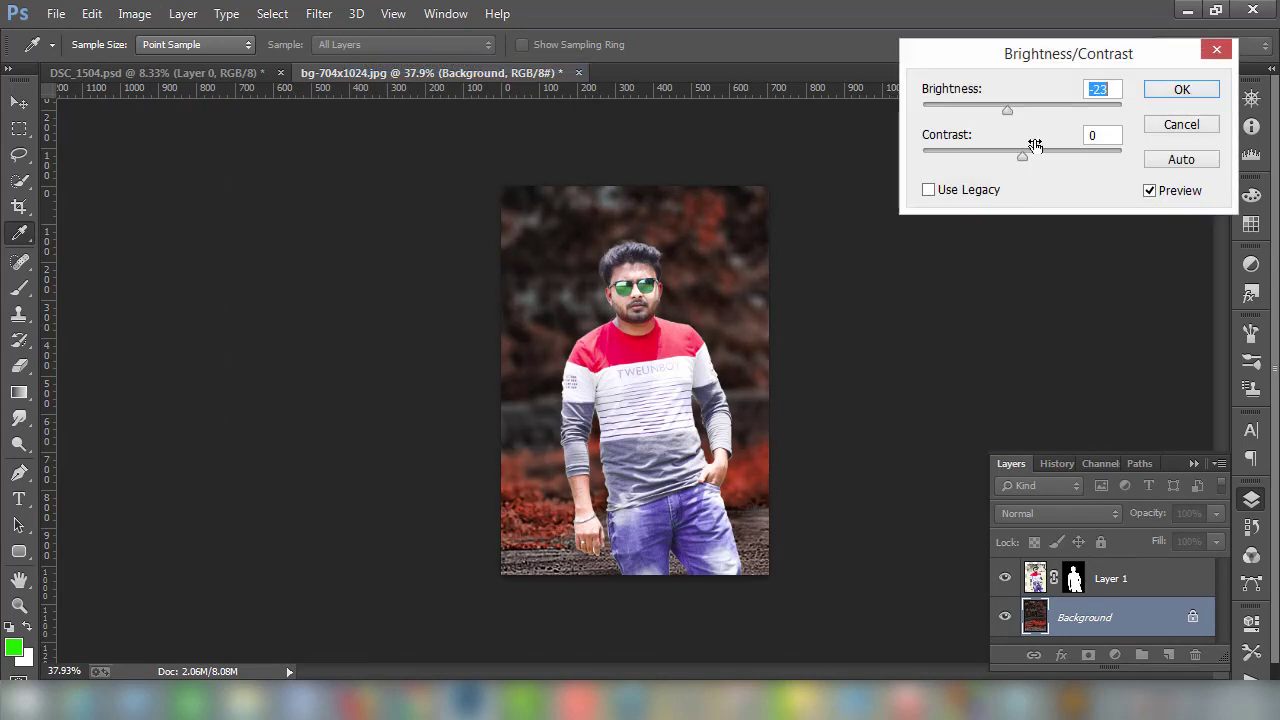
drag(1021, 156, 1028, 156)
drag(1008, 109, 1004, 109)
Confirm Brightness/Contrast, then darken the man's hair on Layer 1 with the Burn tool.
click(1180, 89)
key(e)
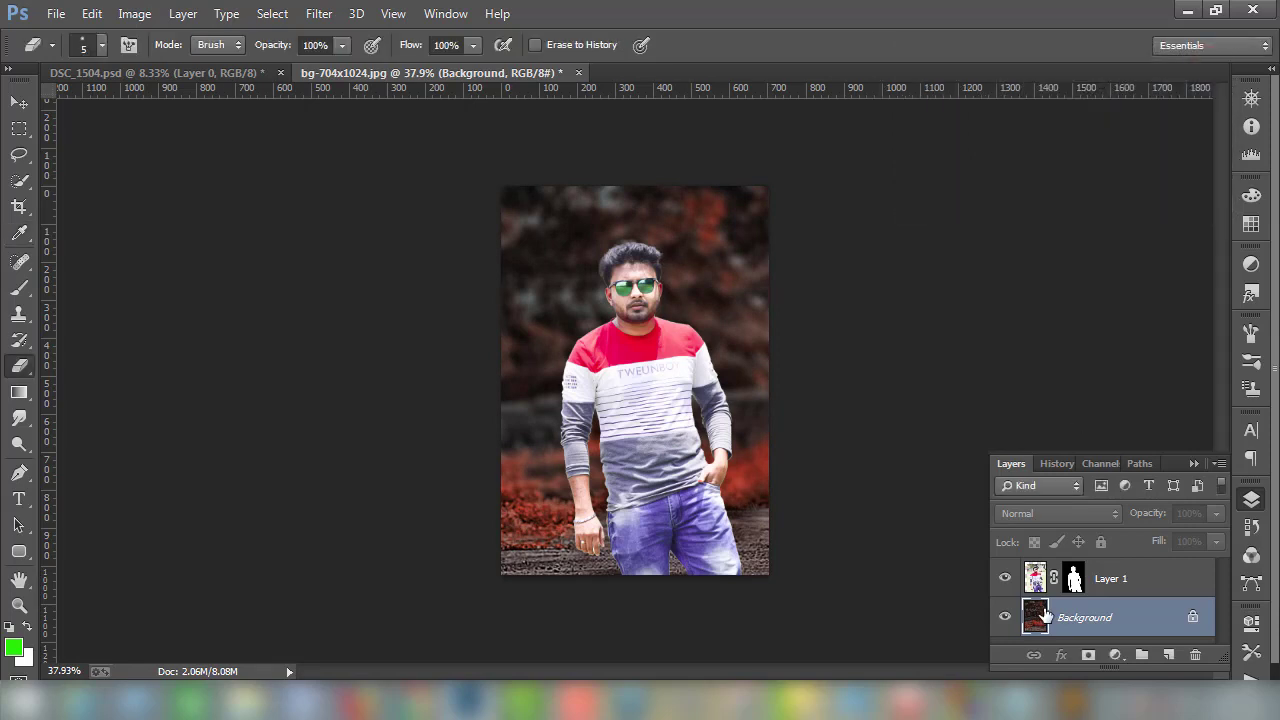
click(1028, 585)
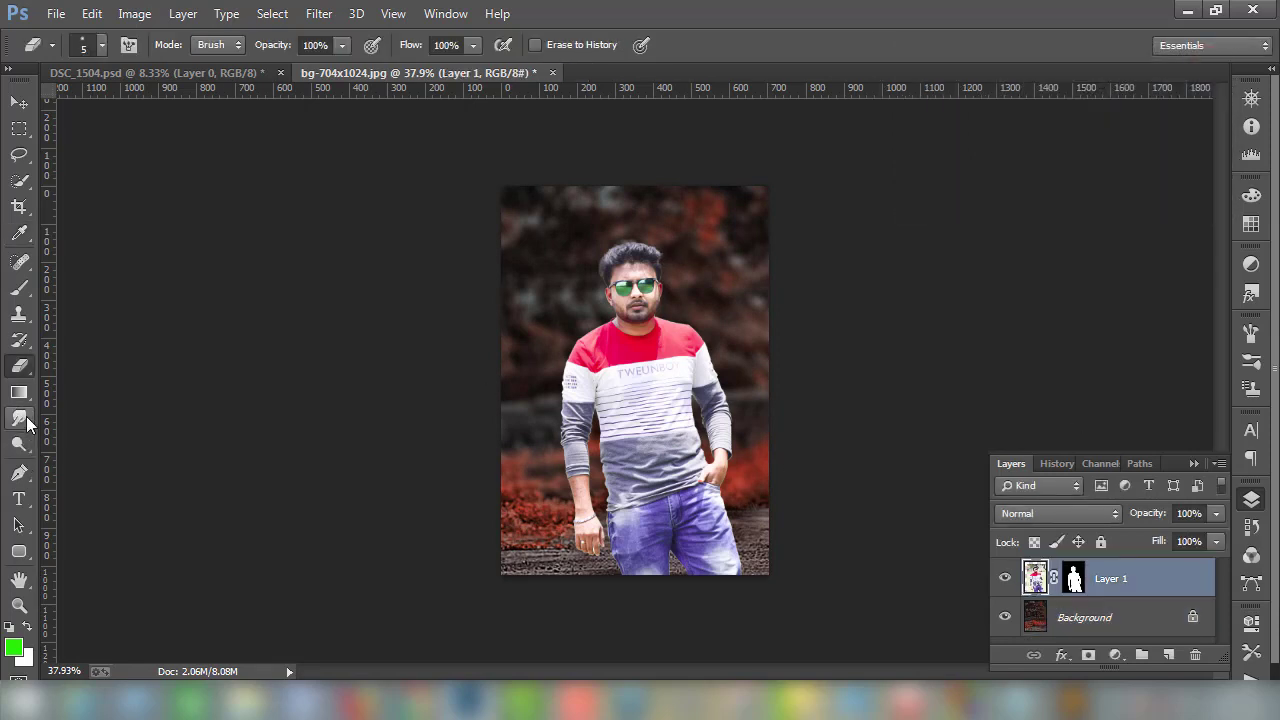
click(19, 418)
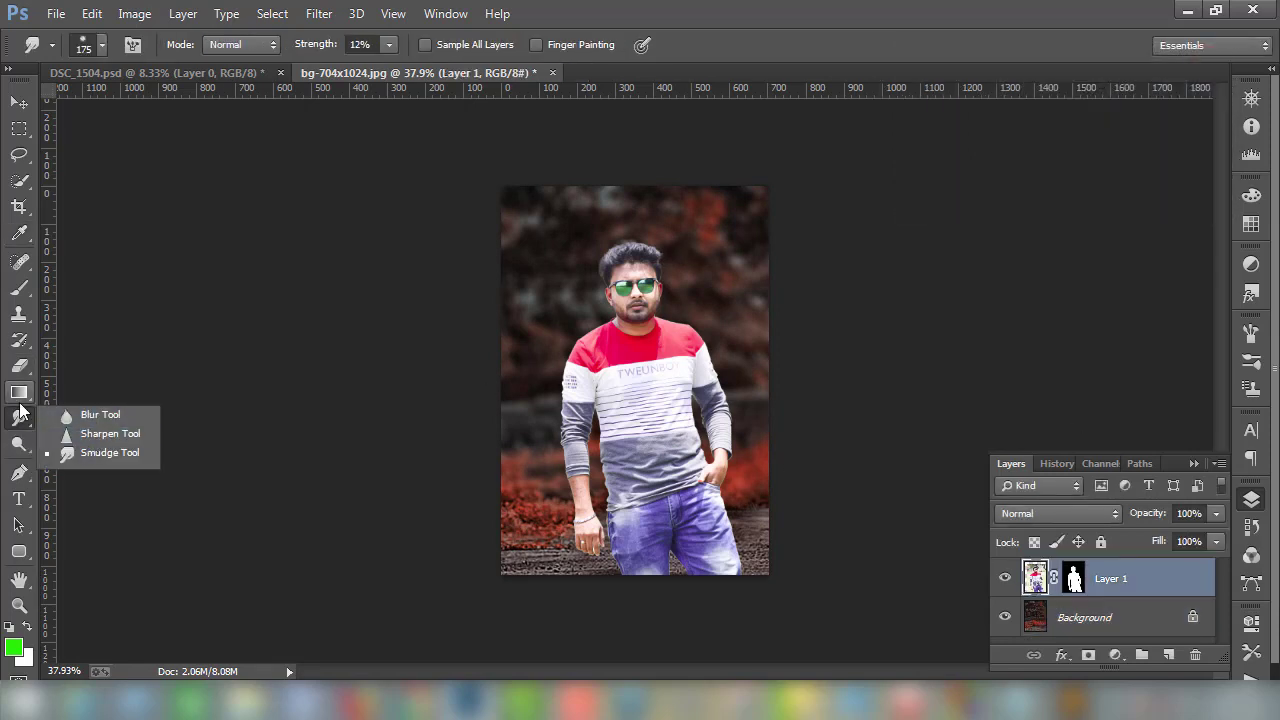
click(19, 444)
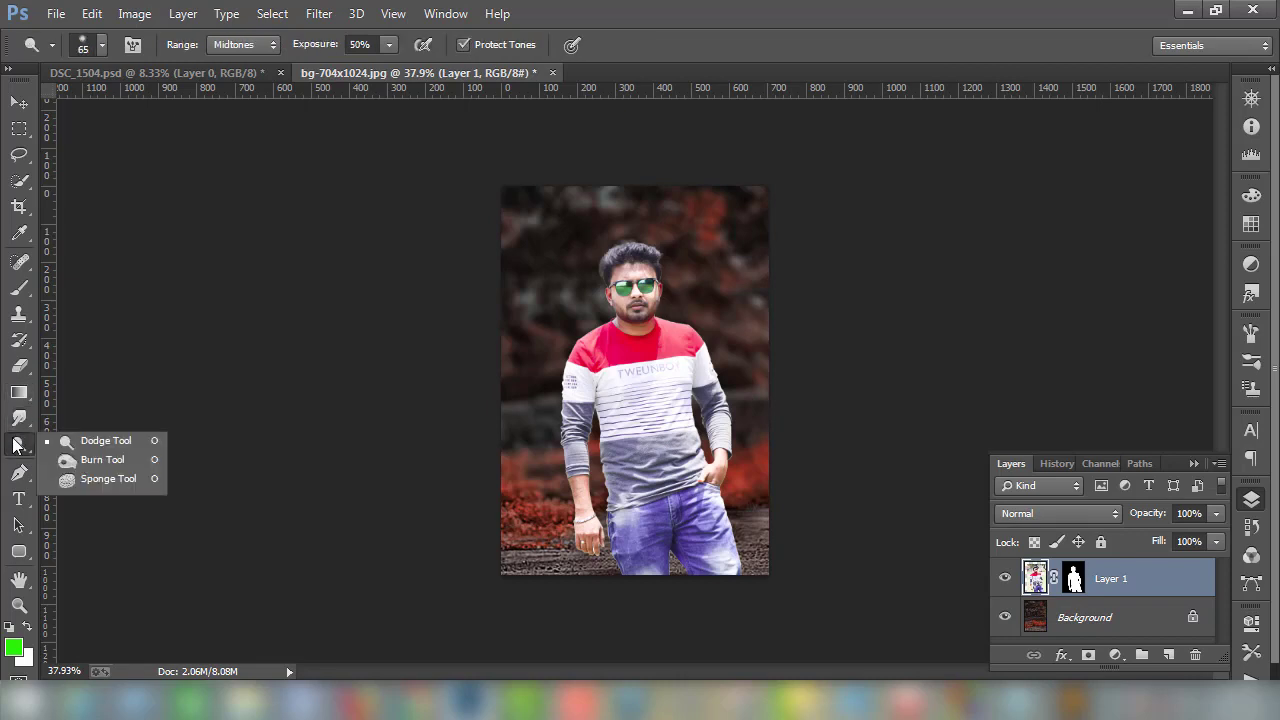
click(88, 462)
drag(609, 265, 657, 246)
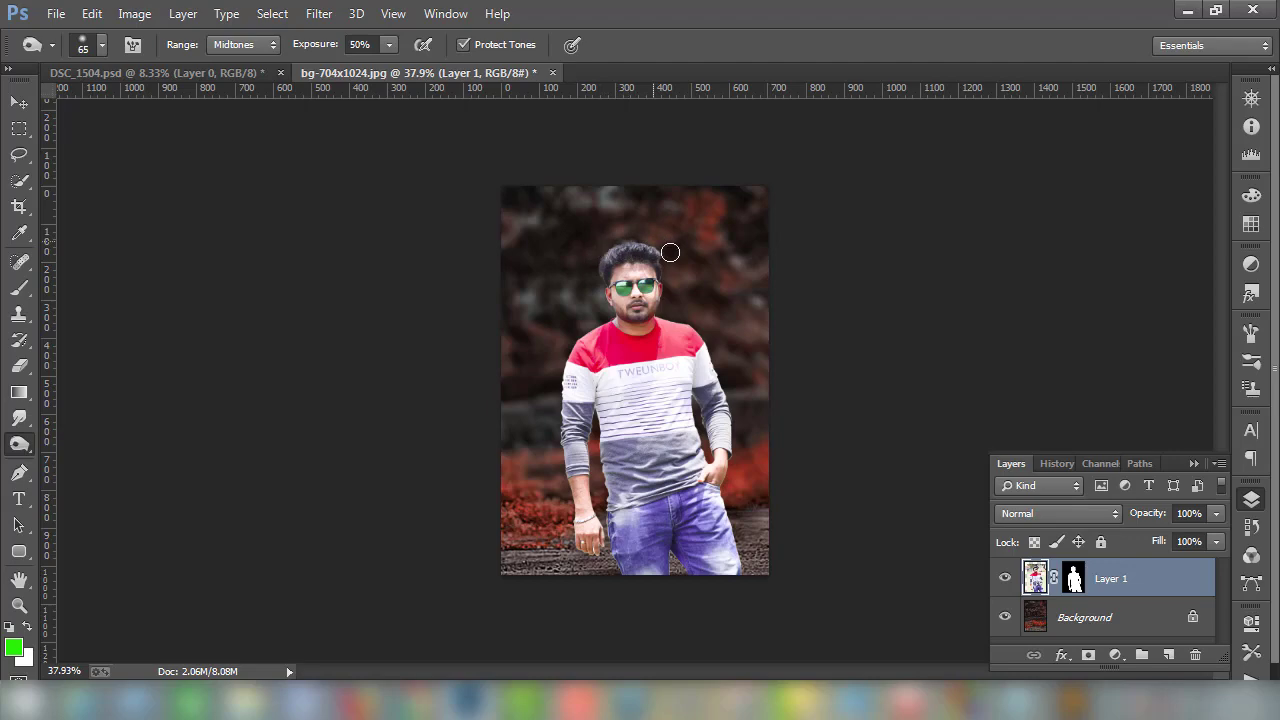
click(56, 14)
Place the neon-king-681x591 crown image and move its layer beneath Layer 1.
click(146, 300)
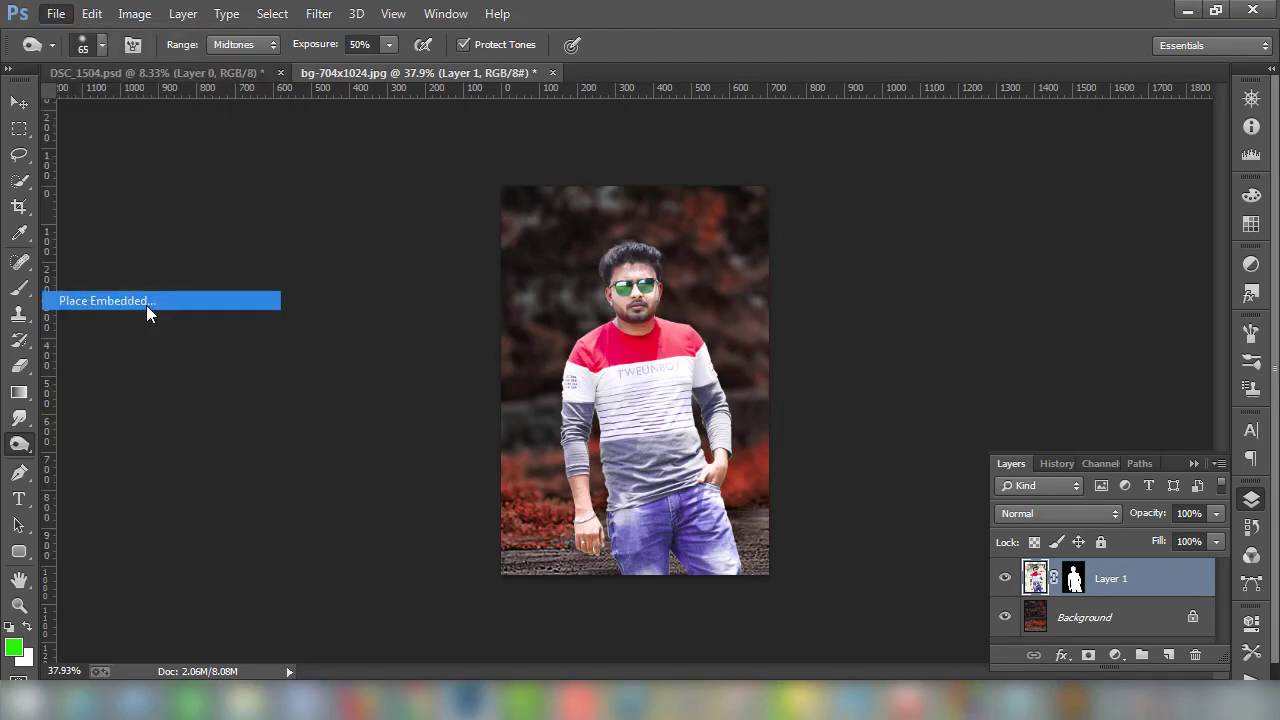
double_click(344, 193)
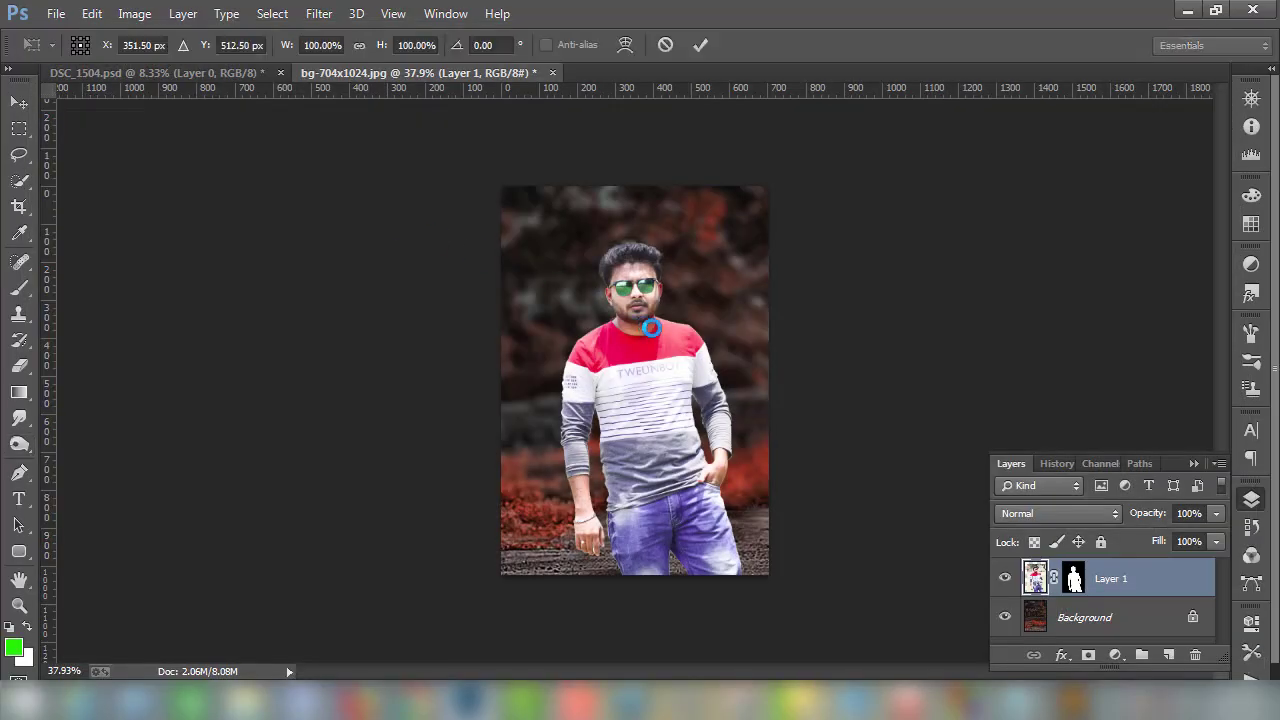
click(701, 45)
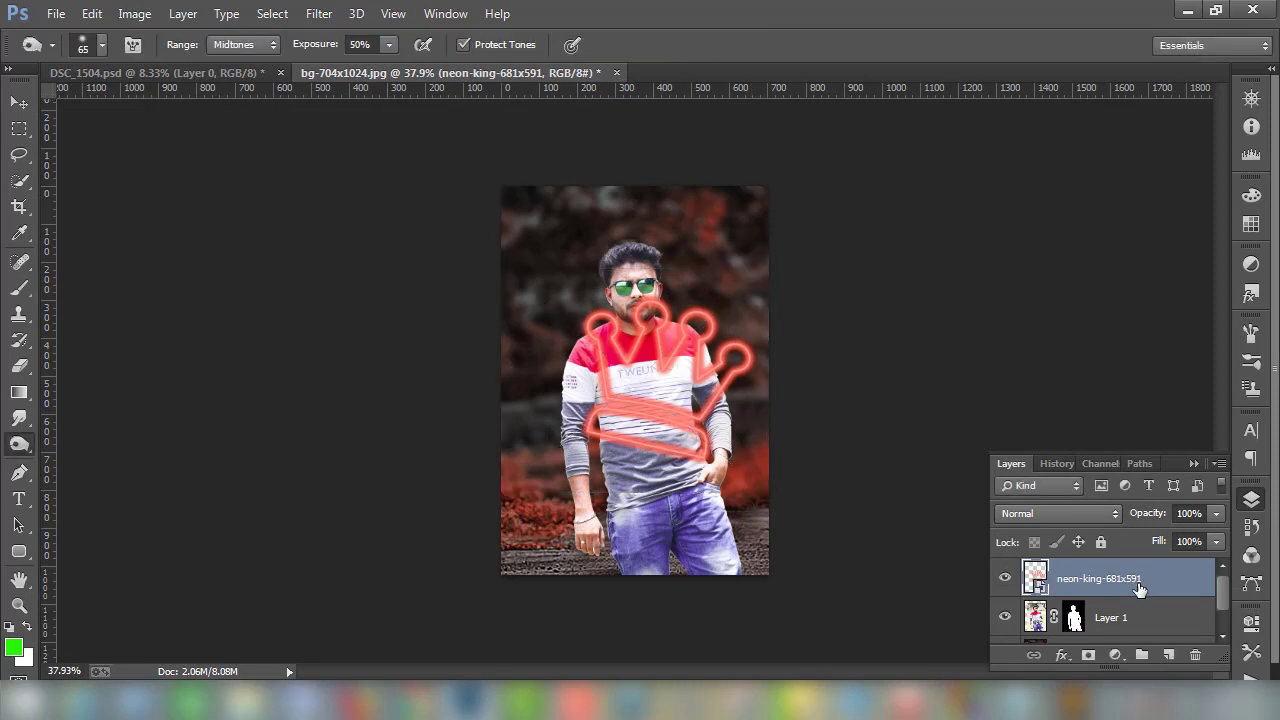
drag(1128, 578, 1123, 625)
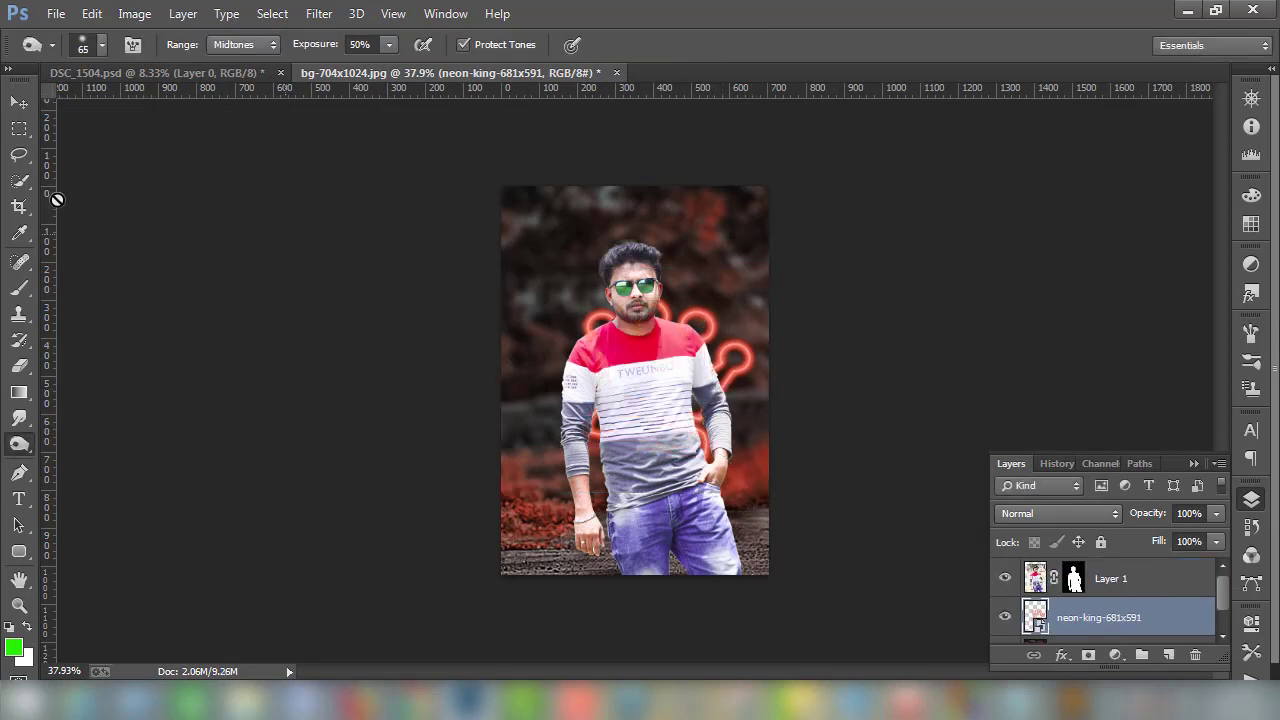
Move the crown above the man's head, rotate it about -36.75°, and commit.
click(18, 103)
drag(727, 360, 647, 240)
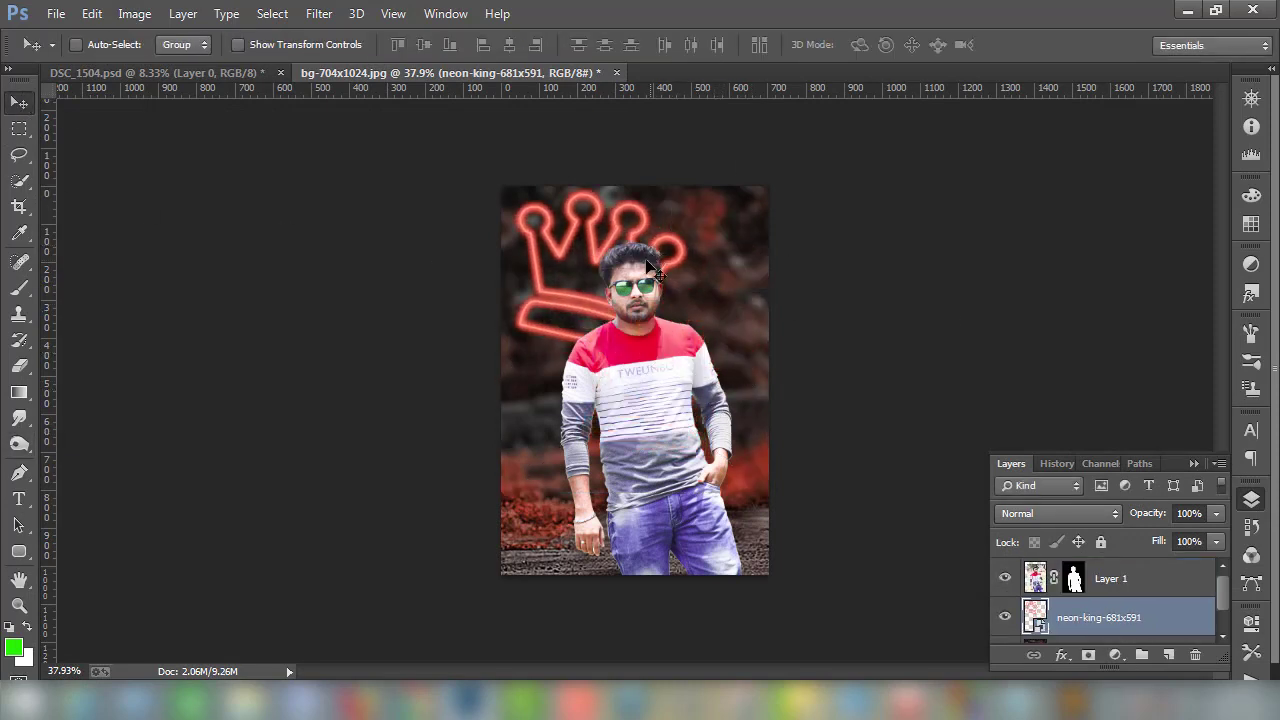
click(336, 44)
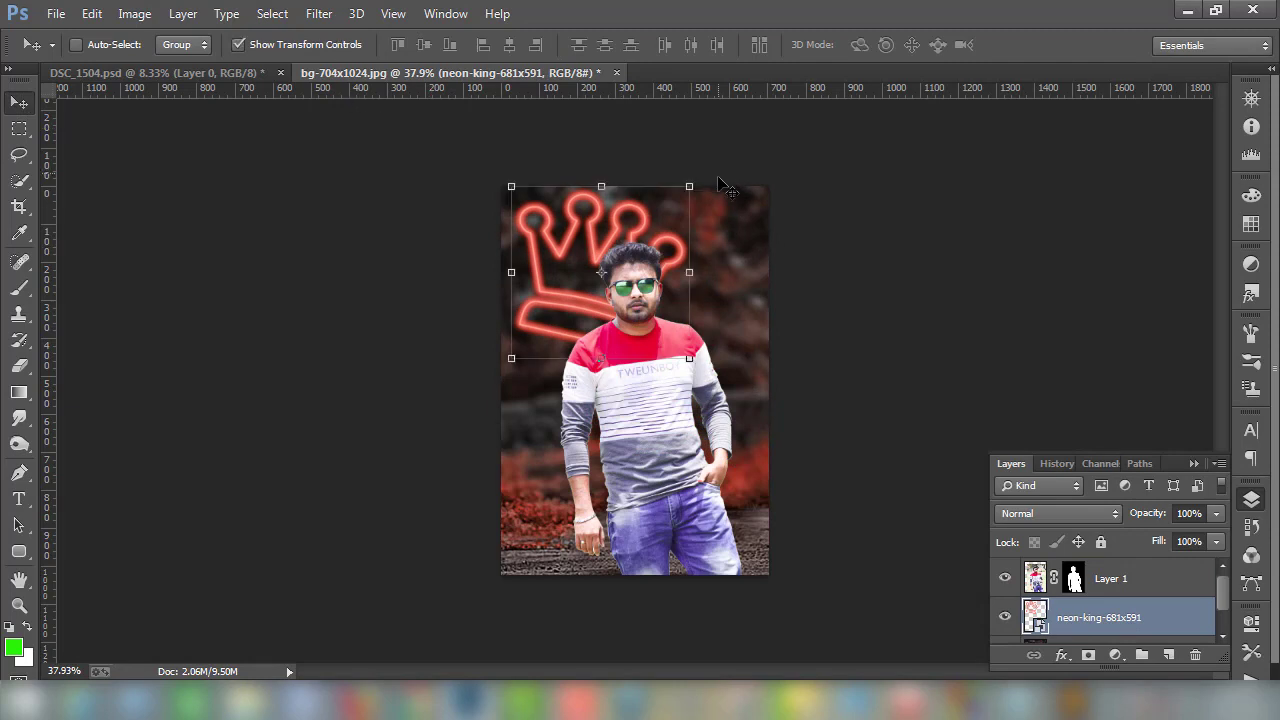
drag(710, 185, 636, 137)
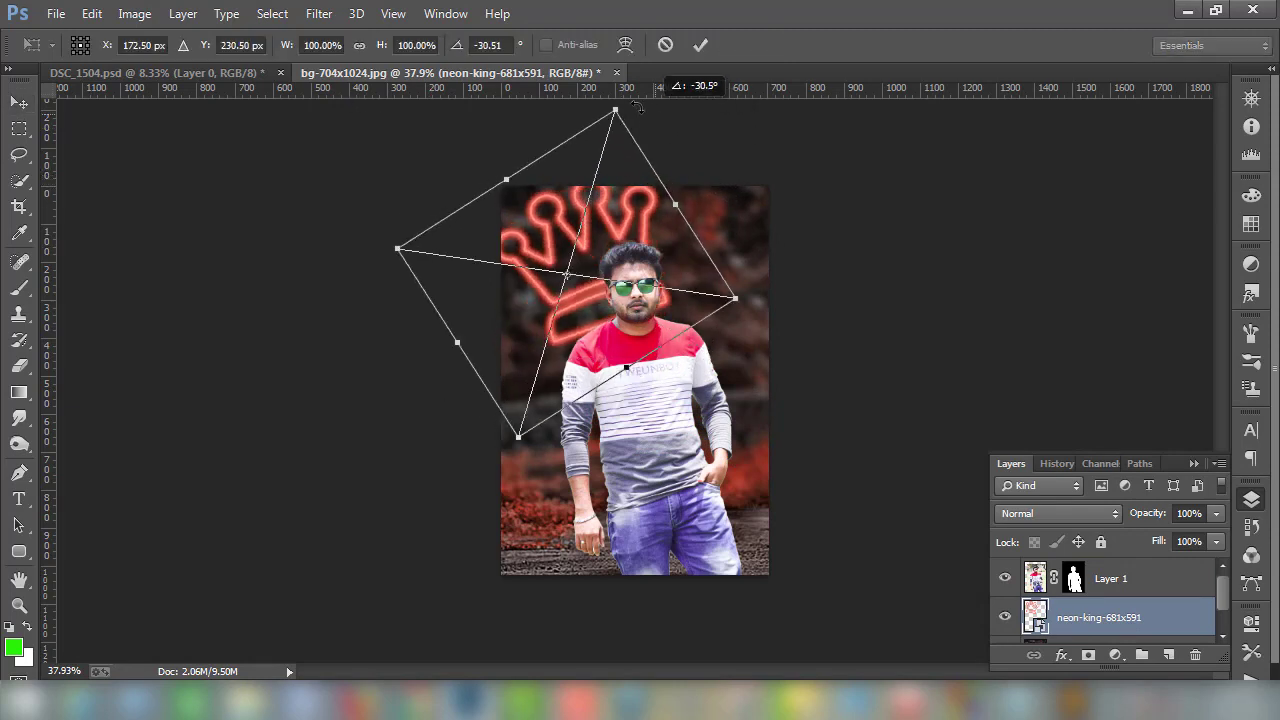
drag(598, 266, 630, 284)
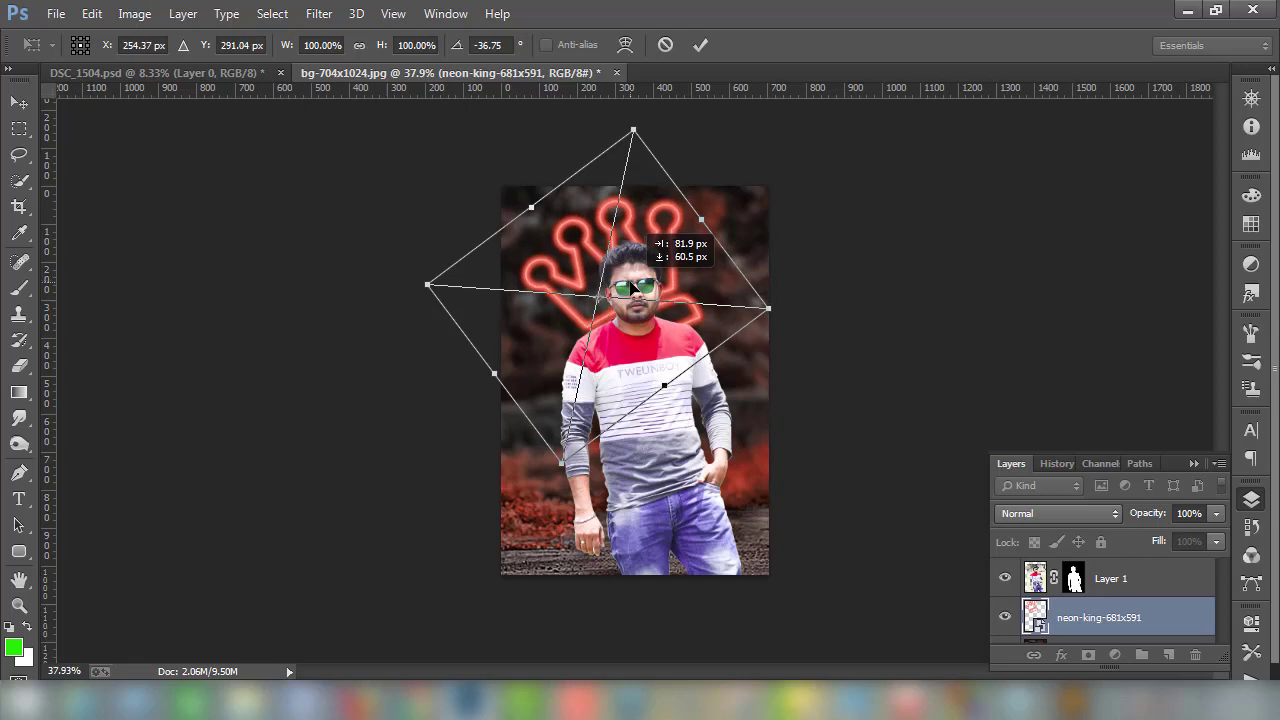
click(701, 45)
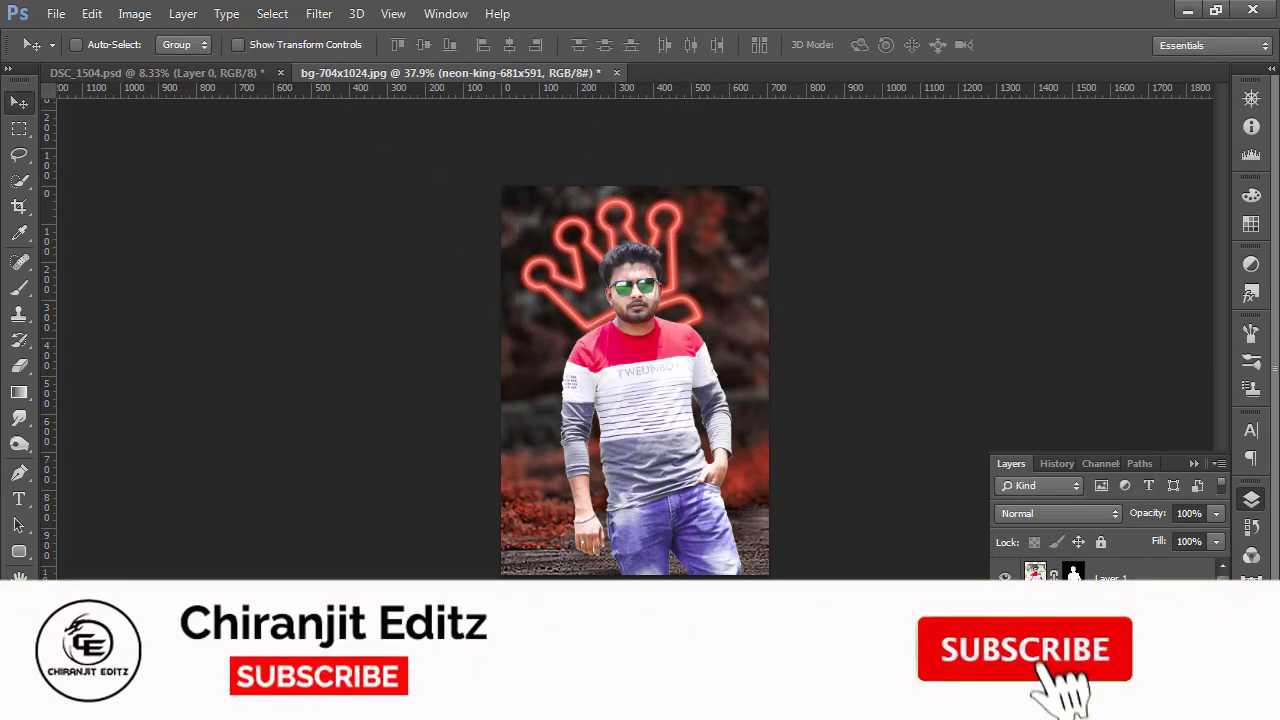
click(56, 13)
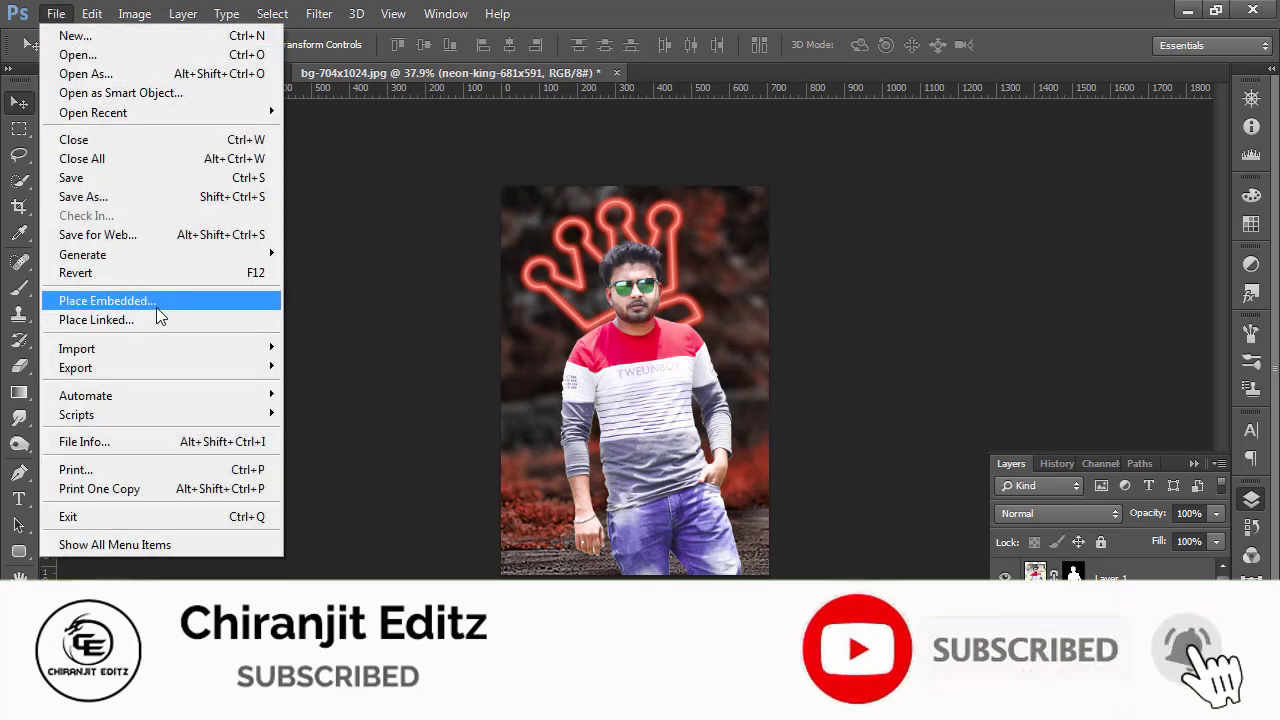
Place the POSE-1 neon triangle image and move it to the photo's lower left.
click(150, 301)
double_click(460, 215)
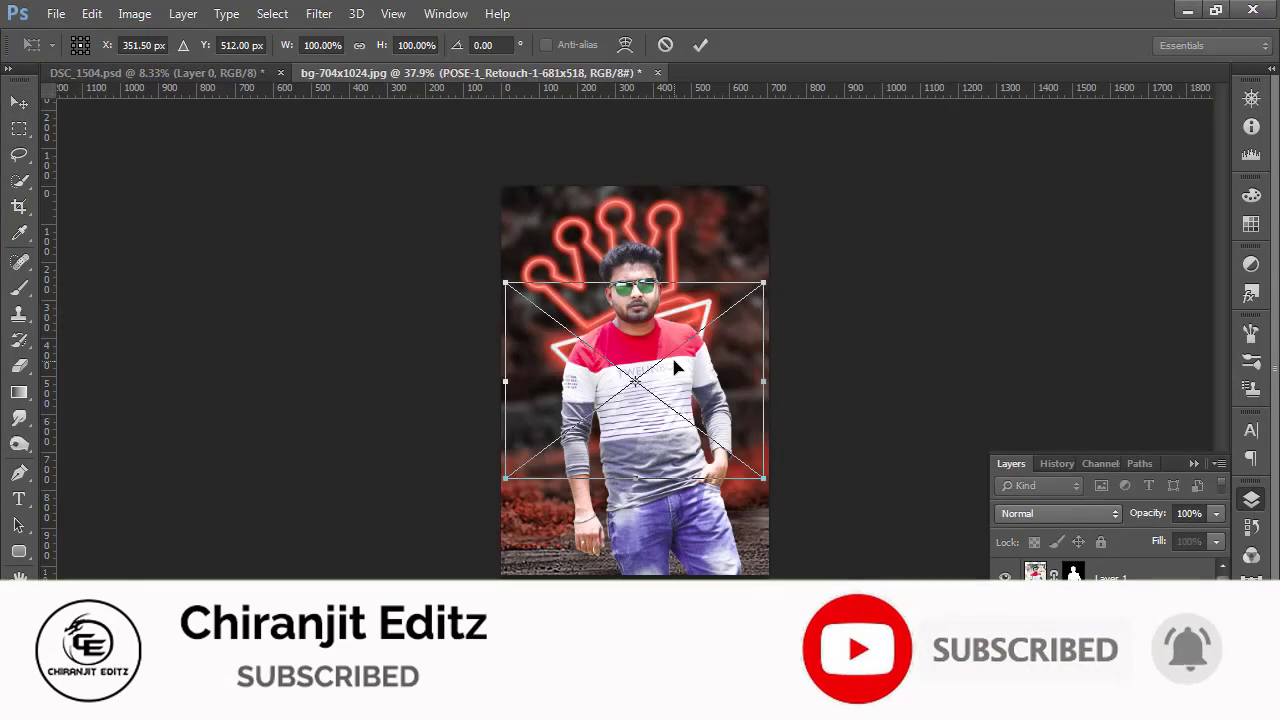
click(701, 44)
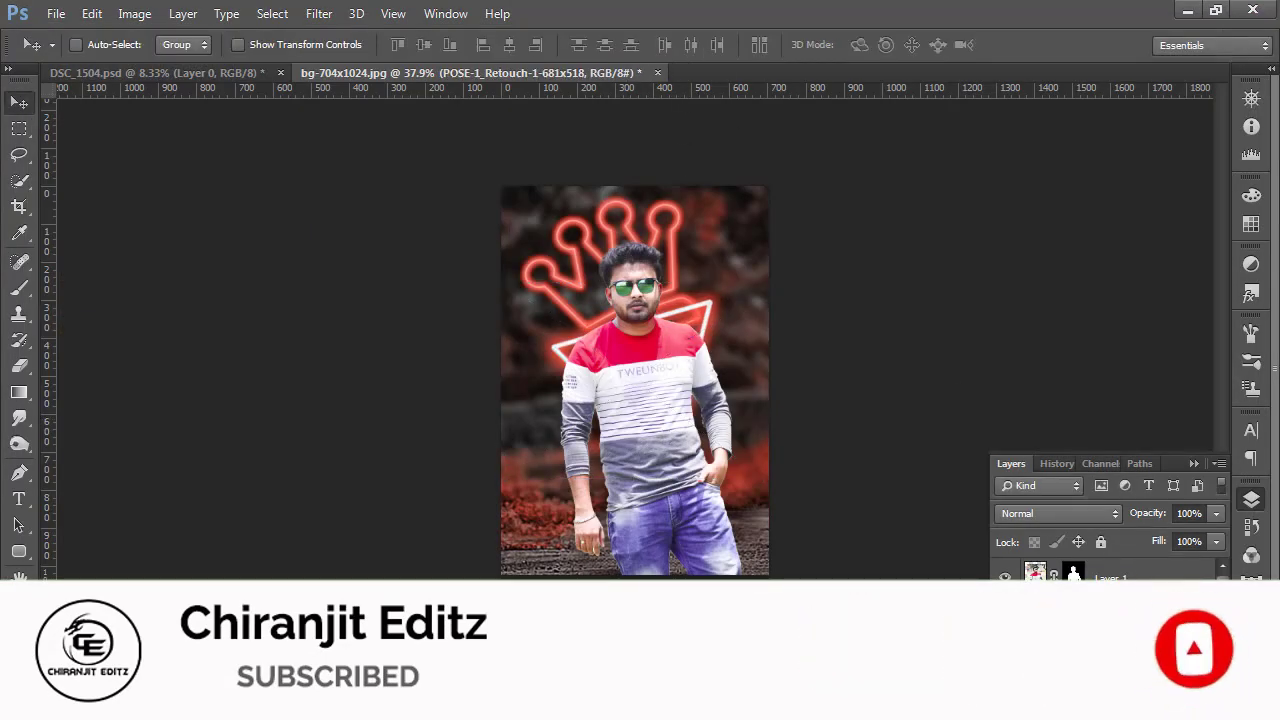
drag(735, 345, 653, 426)
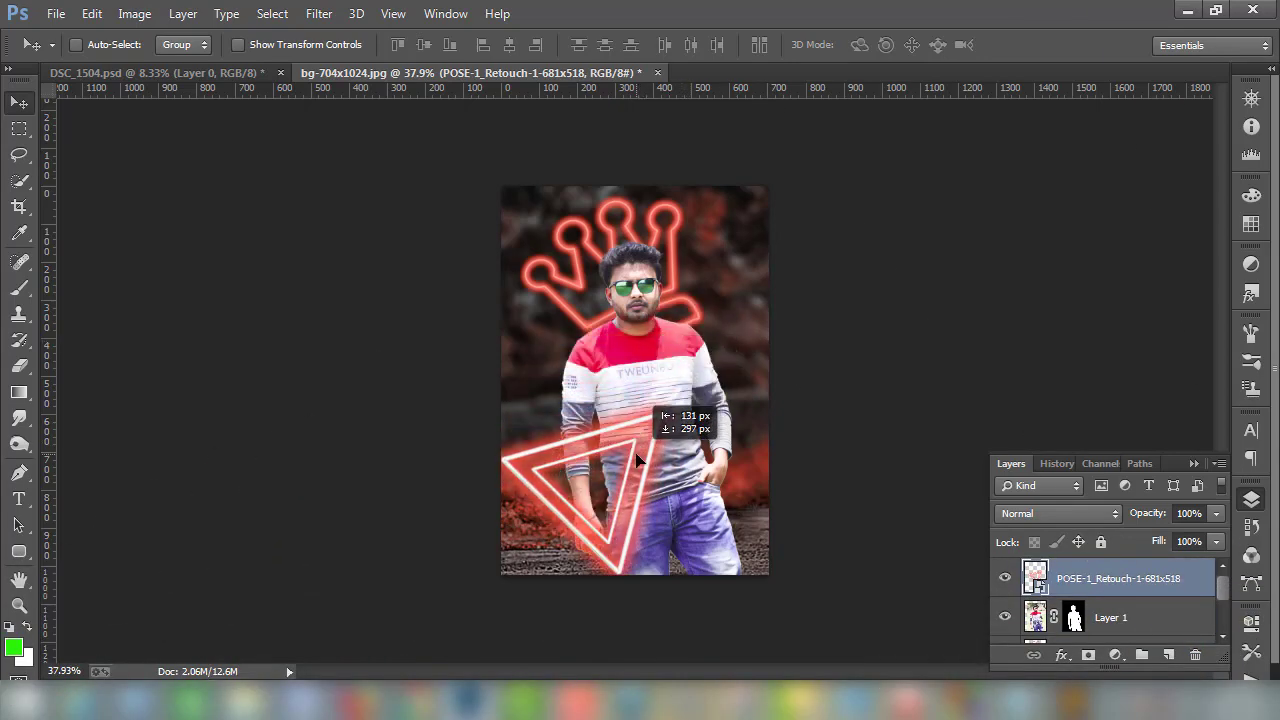
Scale the triangle to about 50%, rotate it about -91° over the forearm, and commit.
key(ctrl+t)
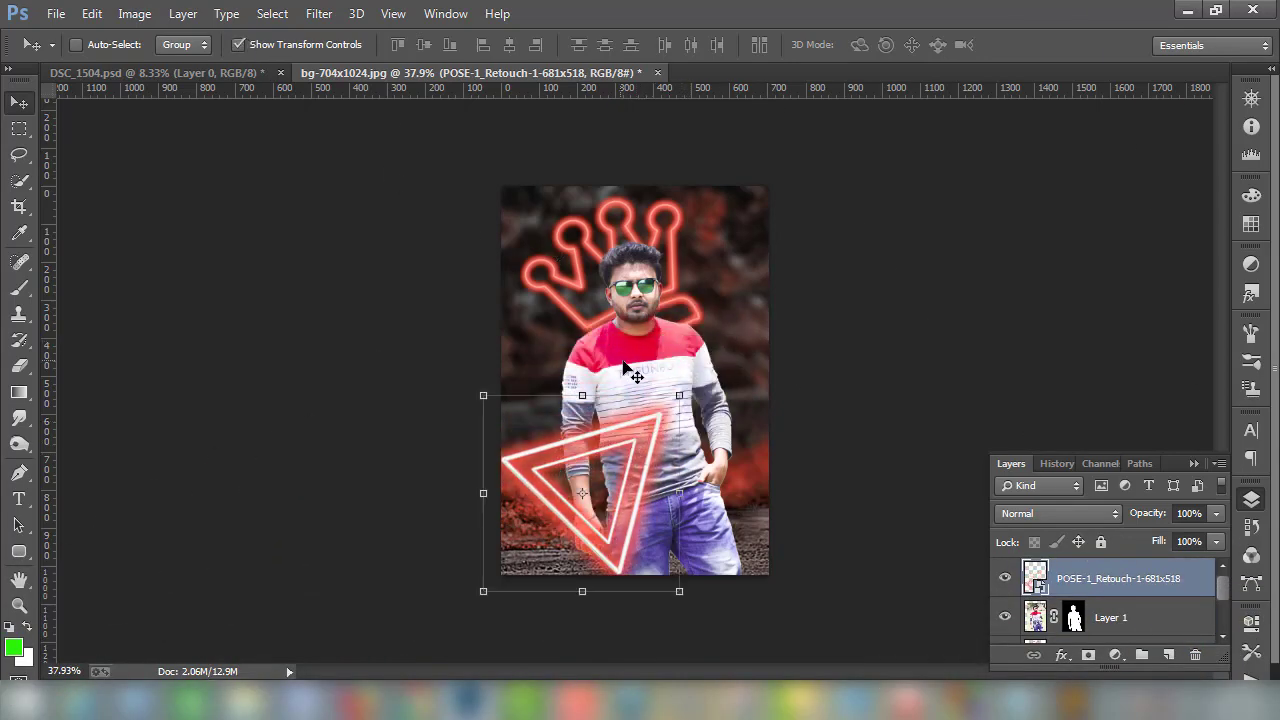
drag(714, 396, 649, 445)
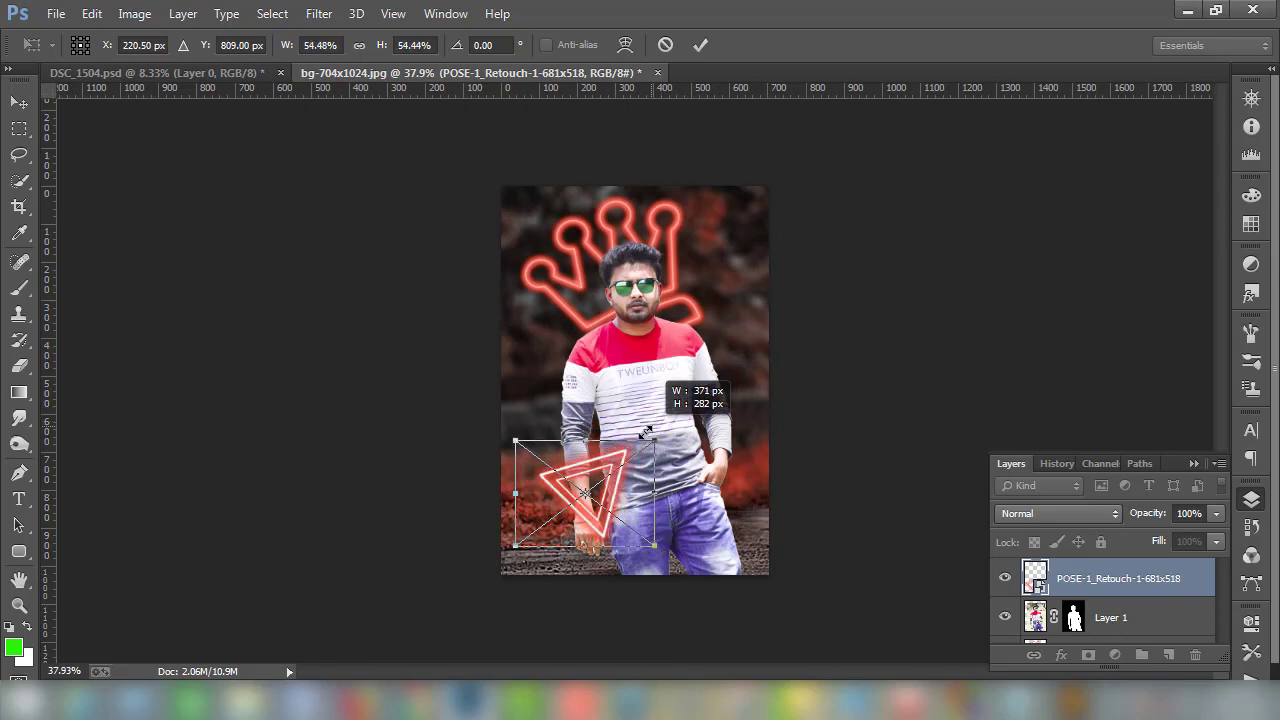
scroll(643, 429, up, 3)
scroll(643, 429, up, 3)
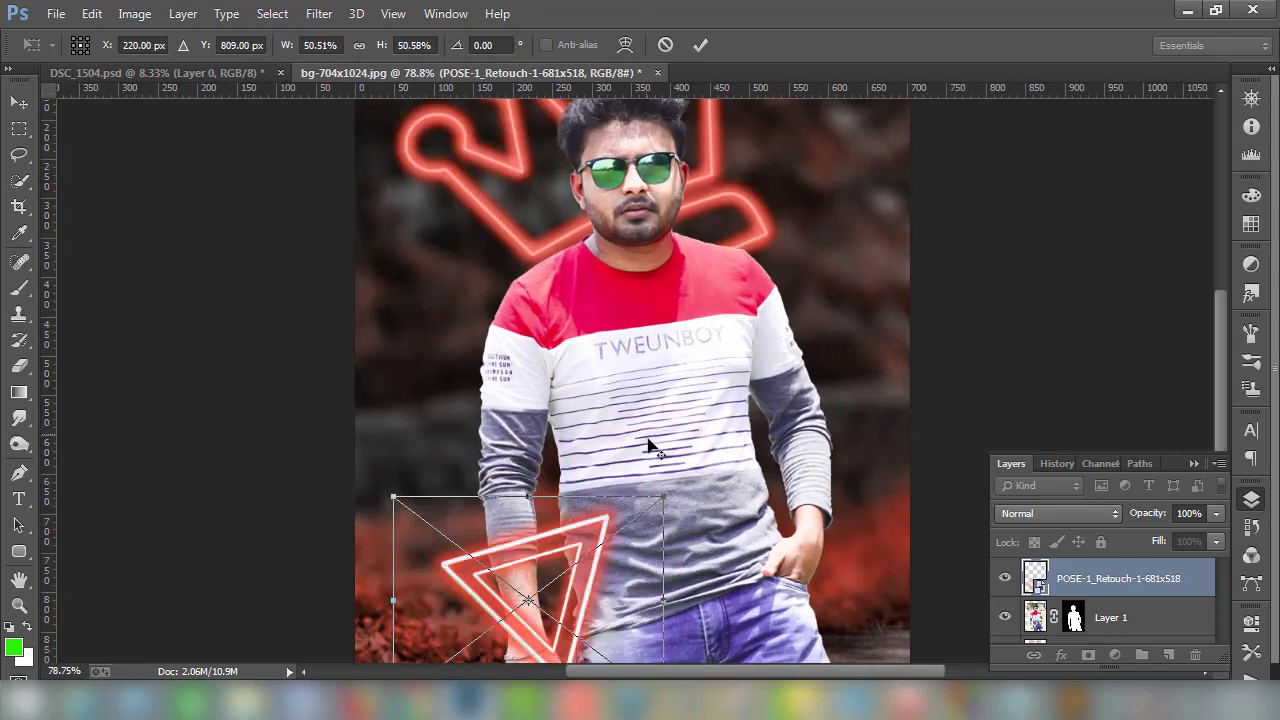
drag(651, 449, 697, 364)
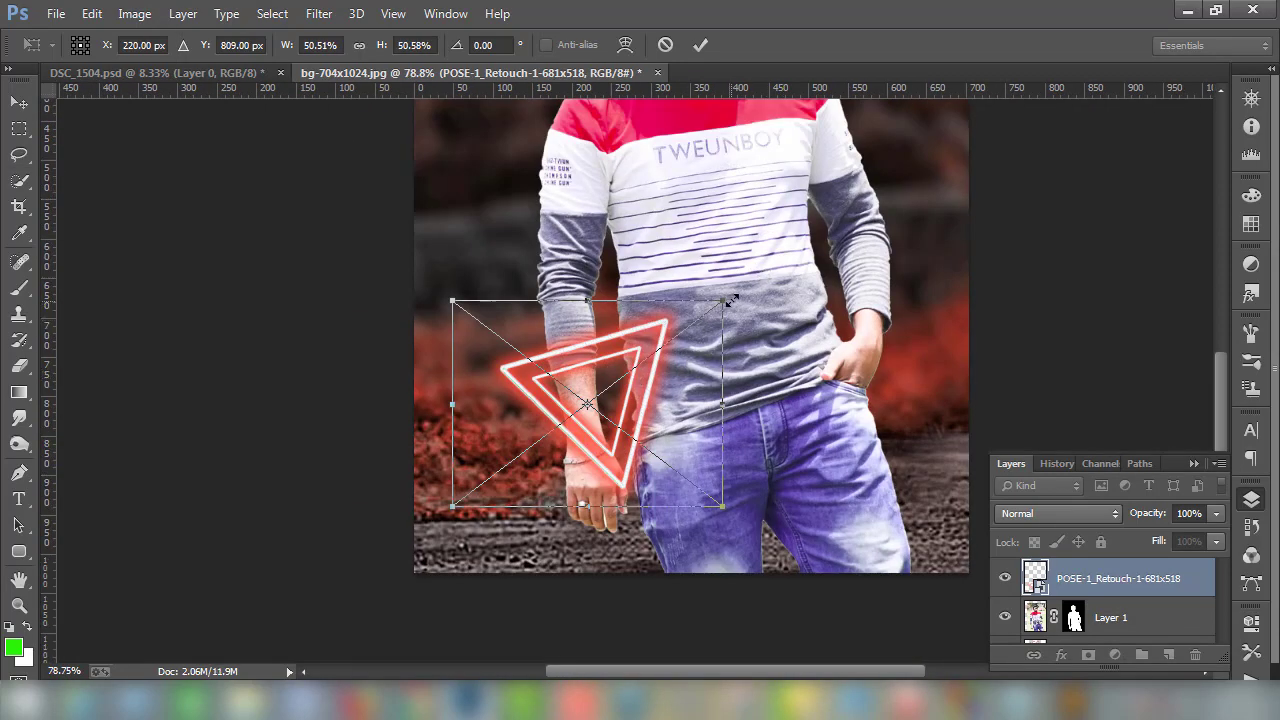
mouse_move(741, 297)
mouse_down()
mouse_move(705, 260)
mouse_move(474, 206)
mouse_up()
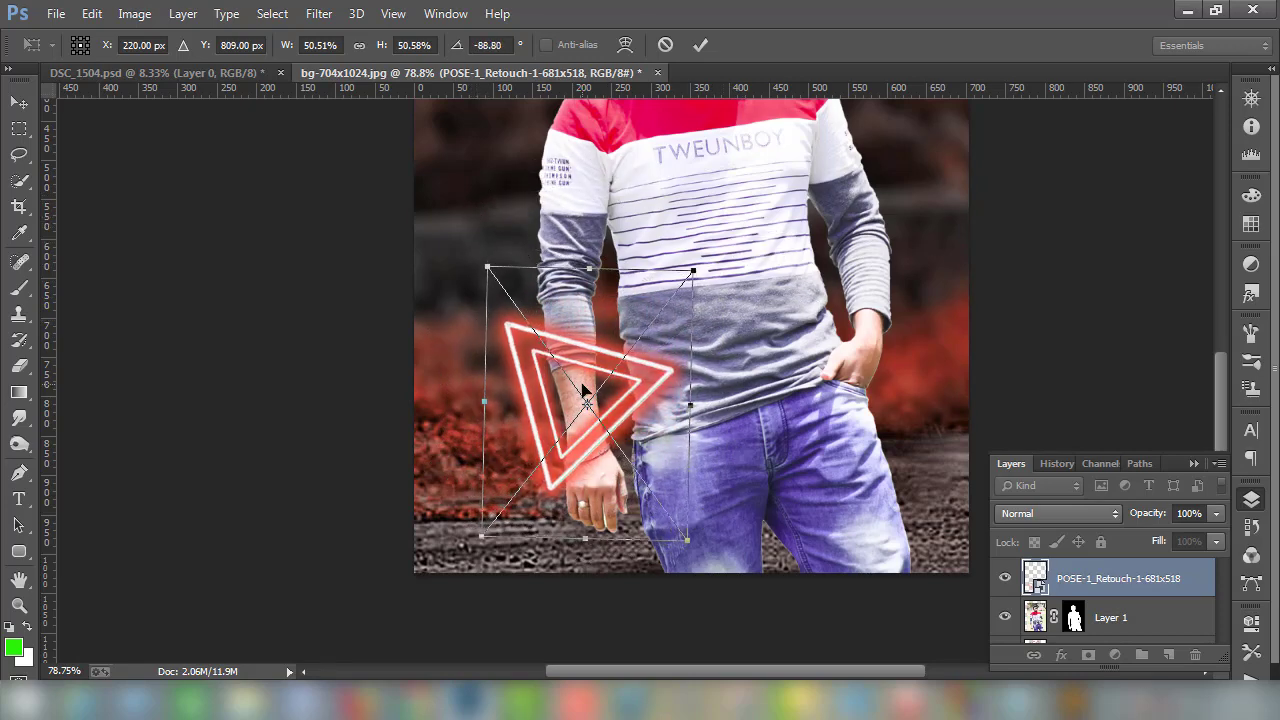
drag(583, 388, 581, 375)
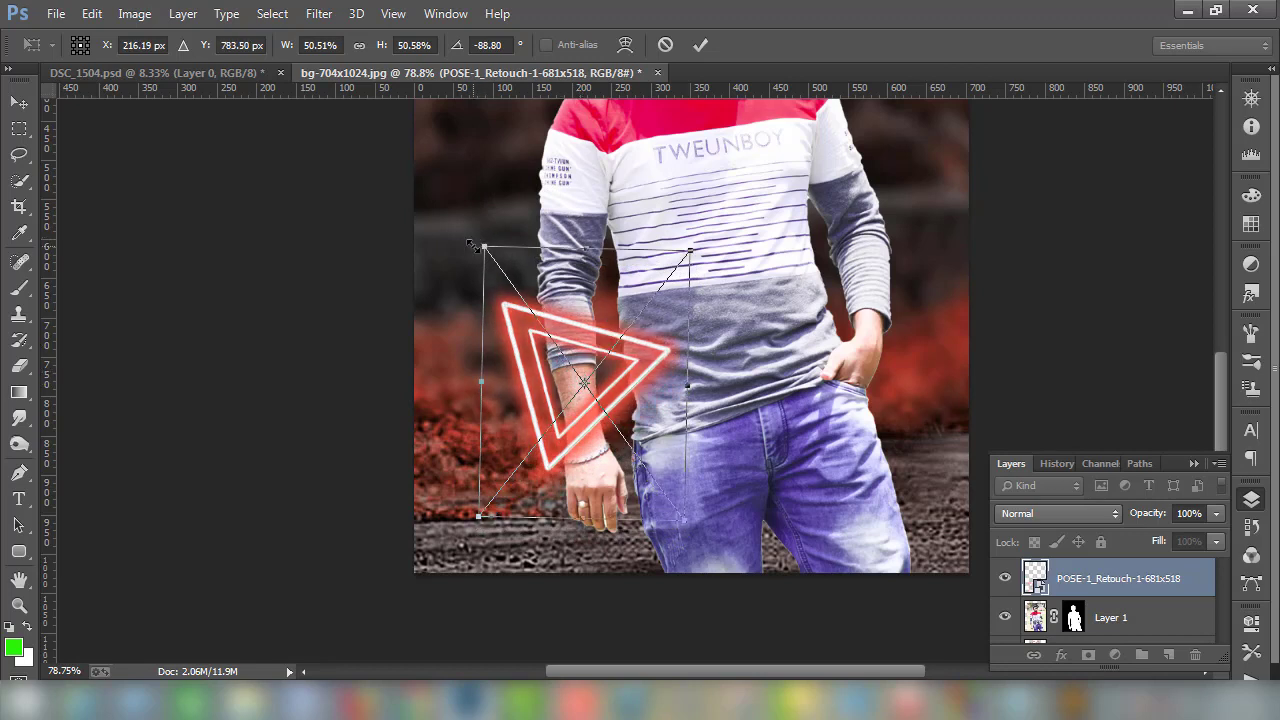
drag(470, 247, 465, 252)
click(700, 46)
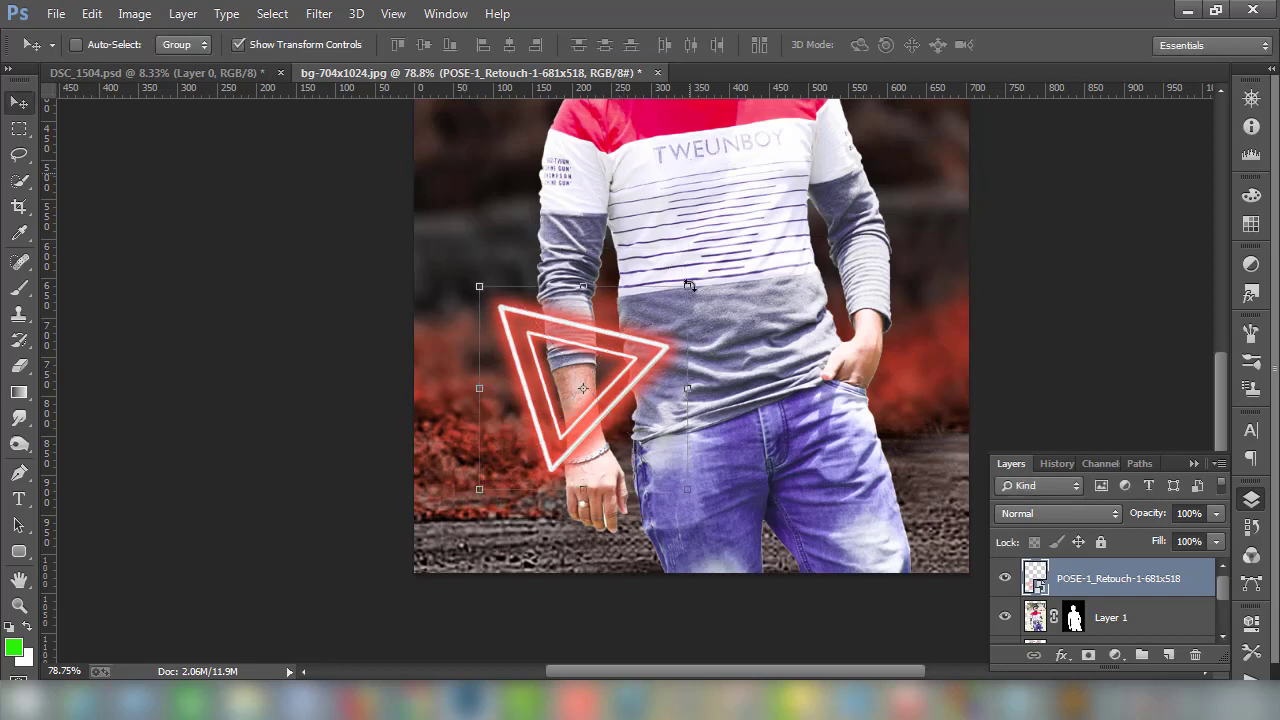
click(311, 46)
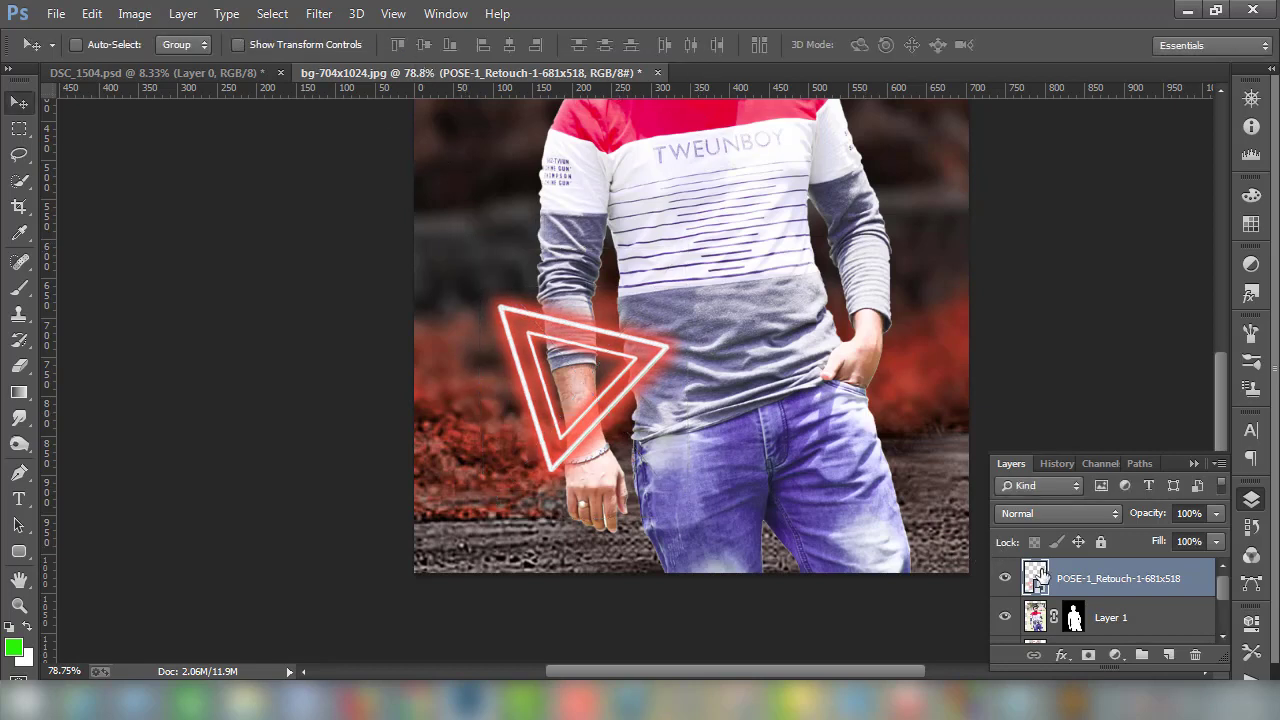
Rasterize the triangle and erase it with a 30 px eraser where it crosses the sleeve.
click(19, 365)
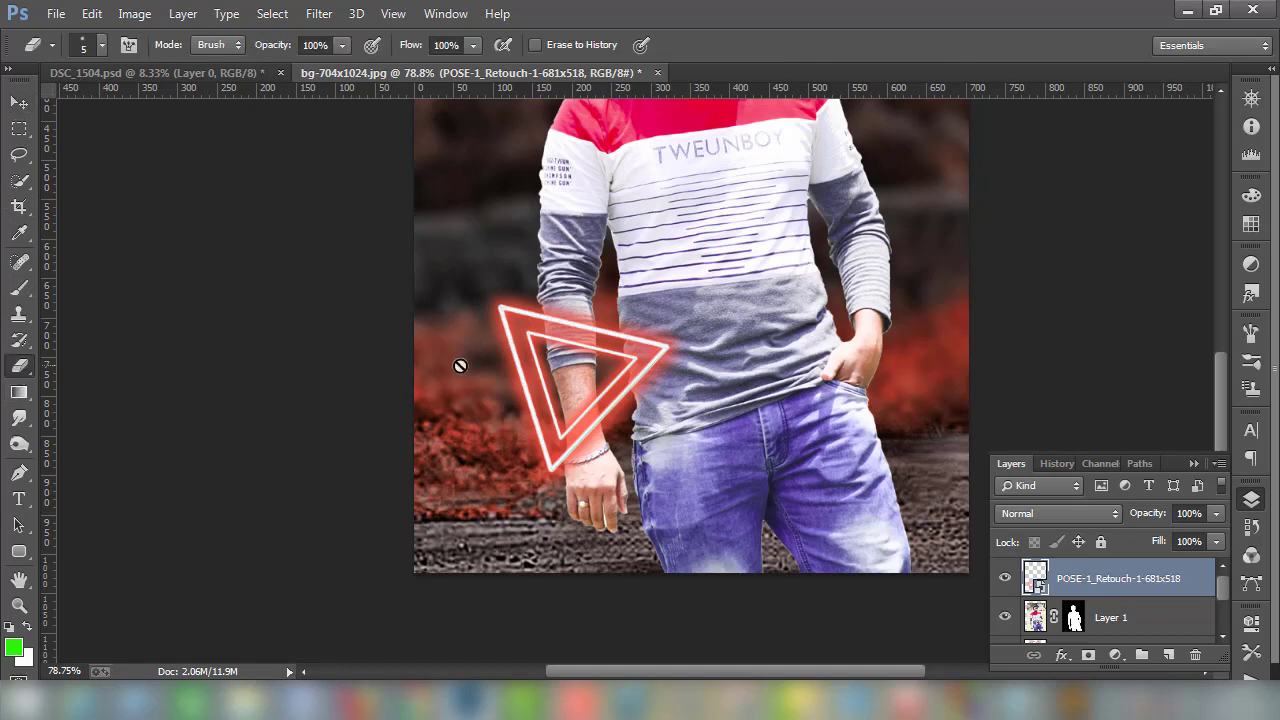
click(556, 333)
key(bracketright)
key(bracketright)
key(bracketright)
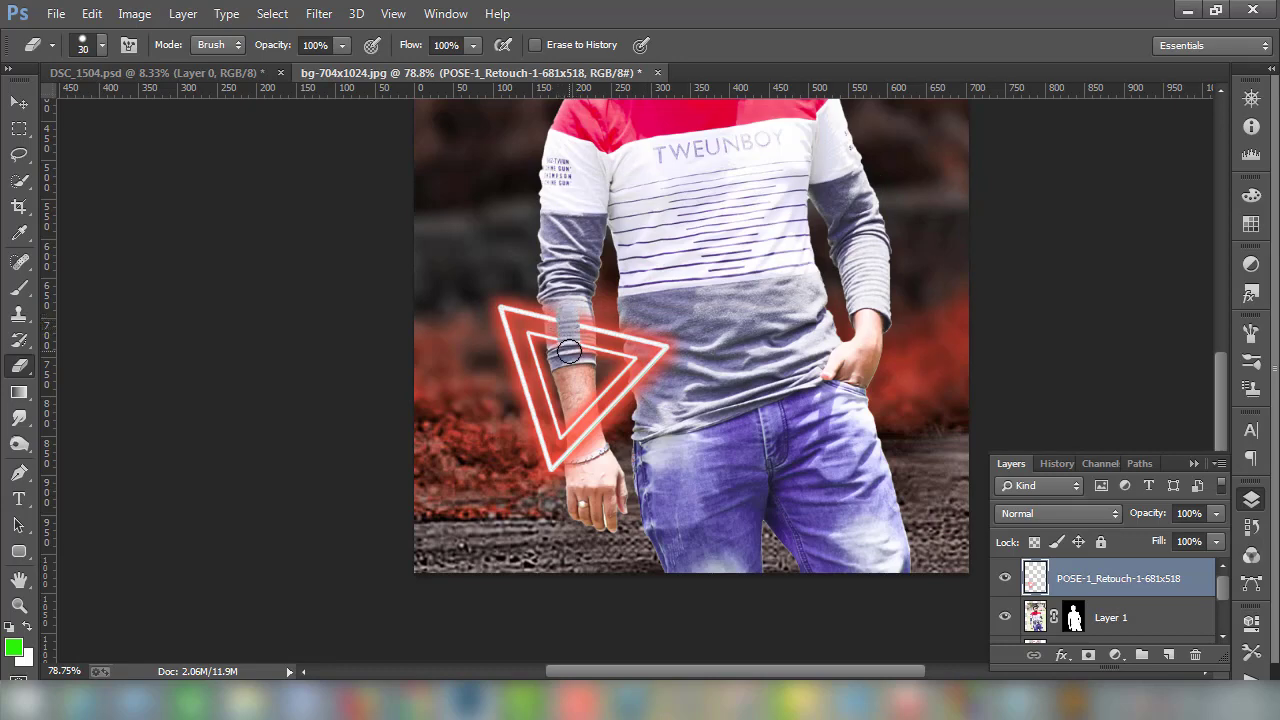
scroll(568, 352, up, 5)
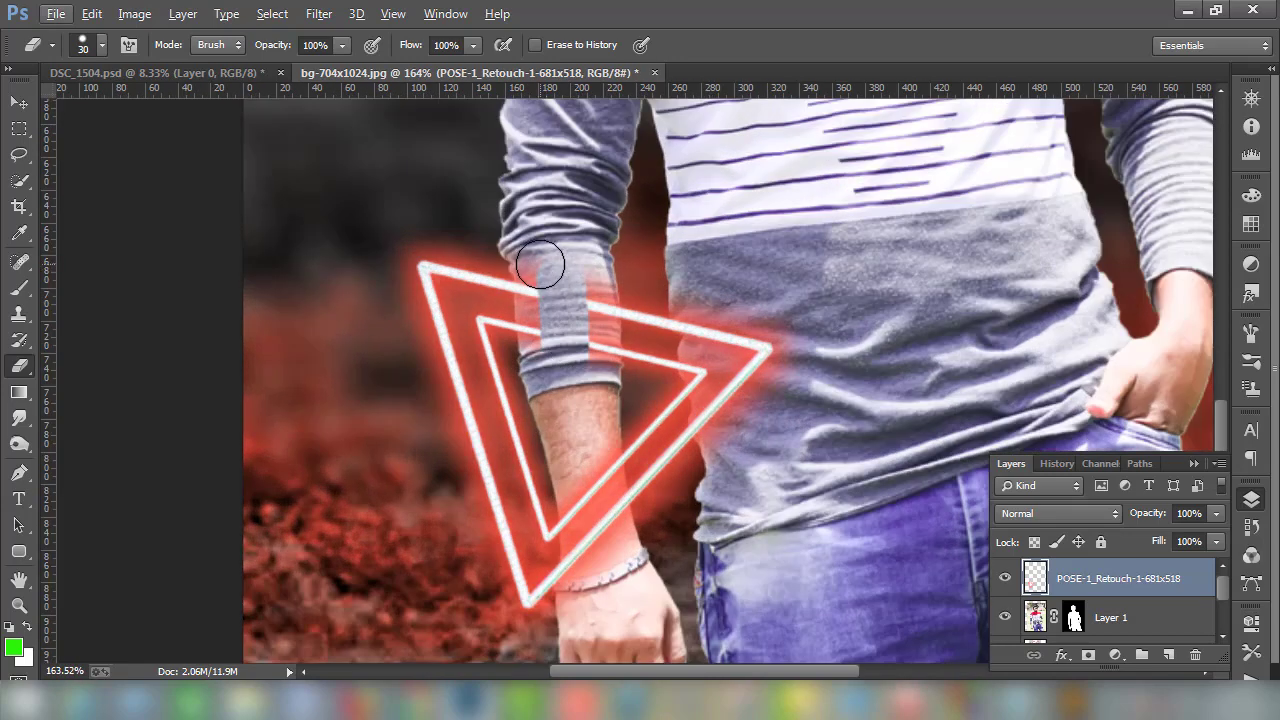
mouse_move(540, 275)
mouse_down()
mouse_move(540, 322)
mouse_move(591, 277)
mouse_move(597, 377)
mouse_move(575, 387)
mouse_move(557, 386)
mouse_move(555, 272)
mouse_up()
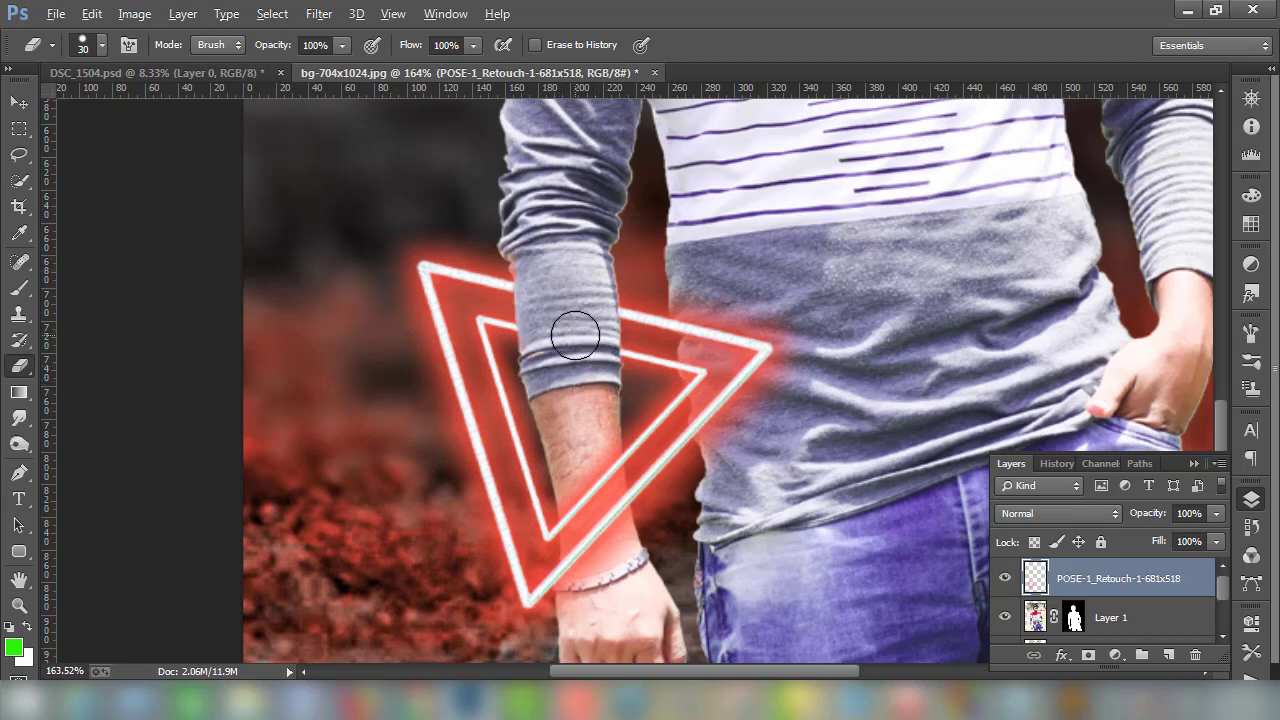
scroll(571, 329, down, 3)
scroll(576, 334, down, 3)
scroll(600, 380, up, 1)
scroll(600, 380, down, 1)
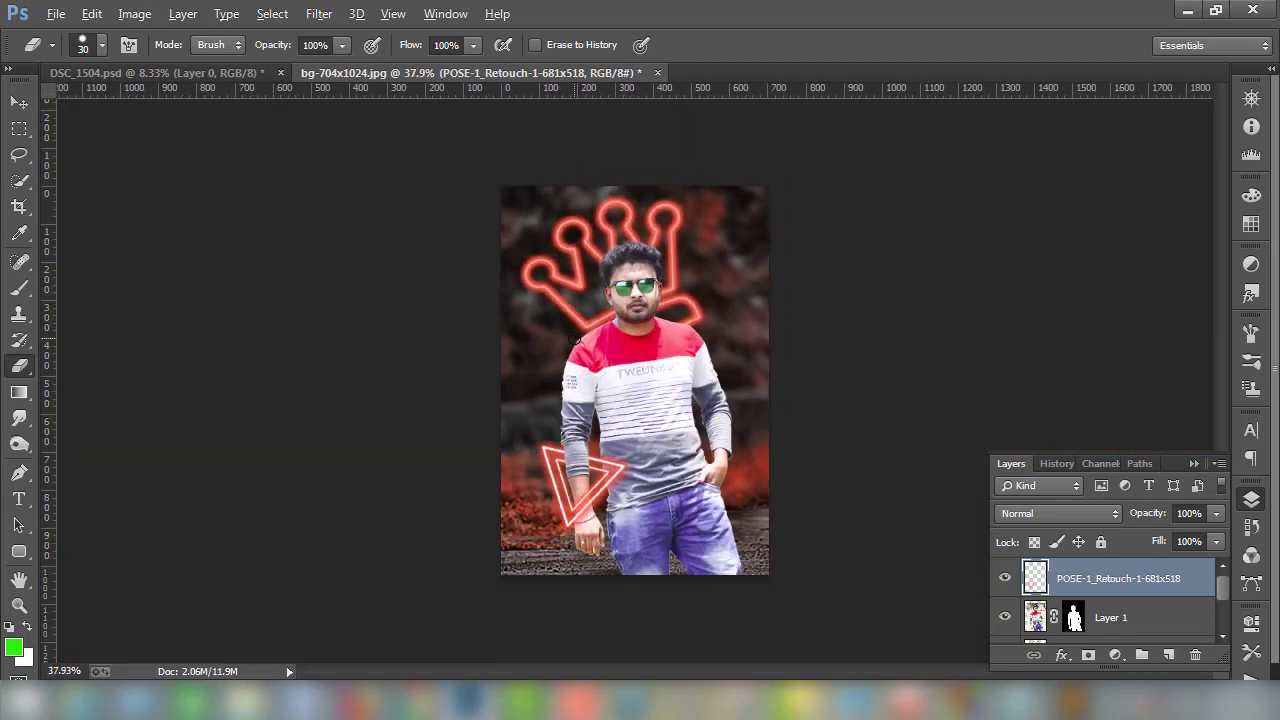
click(19, 102)
Apply Layer 1's mask permanently to the man's cut-out.
scroll(600, 380, down, 2)
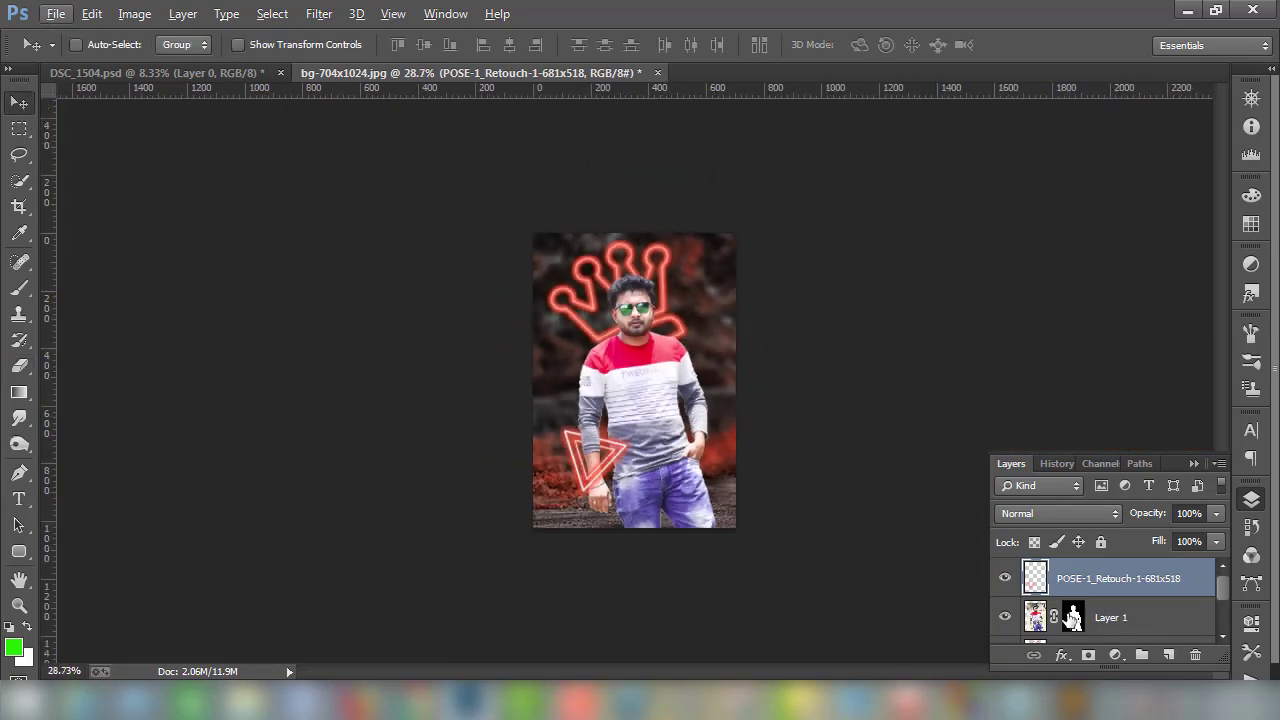
click(1035, 617)
right_click(1073, 617)
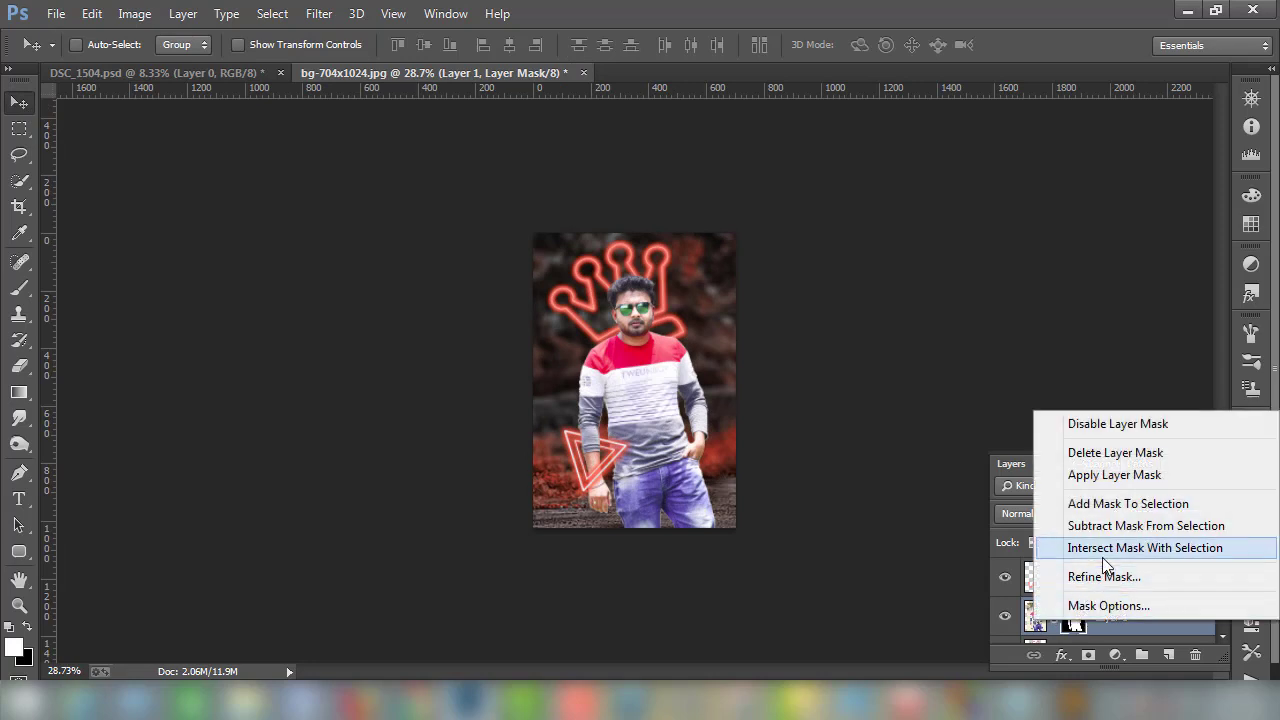
click(1112, 477)
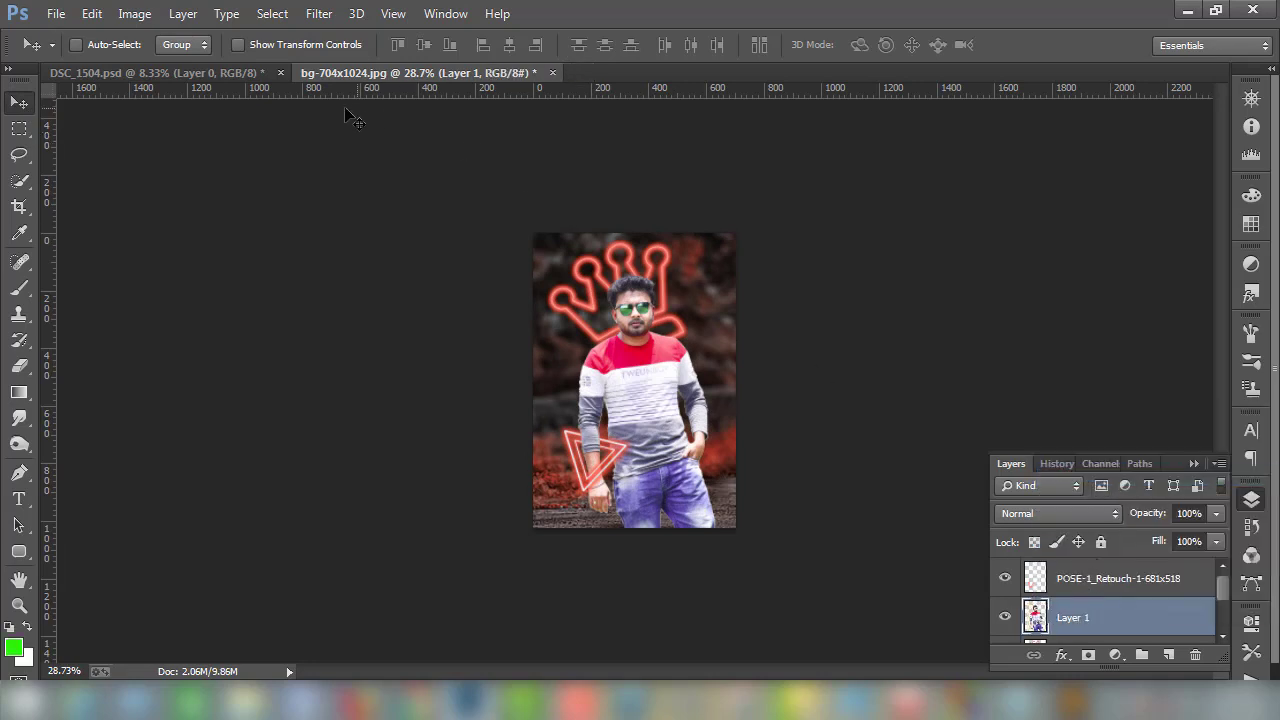
Smooth the man's skin with Imagenomic Portraiture, then select the Background layer.
click(319, 13)
mouse_move(351, 510)
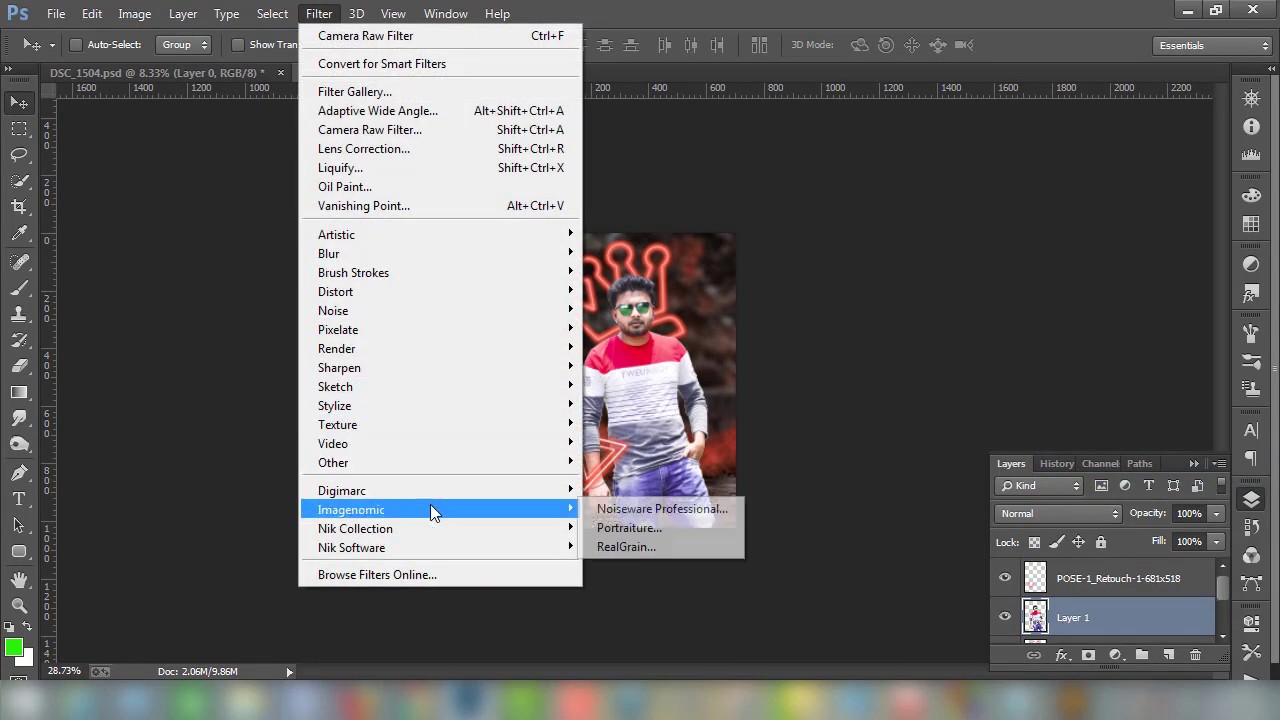
click(676, 528)
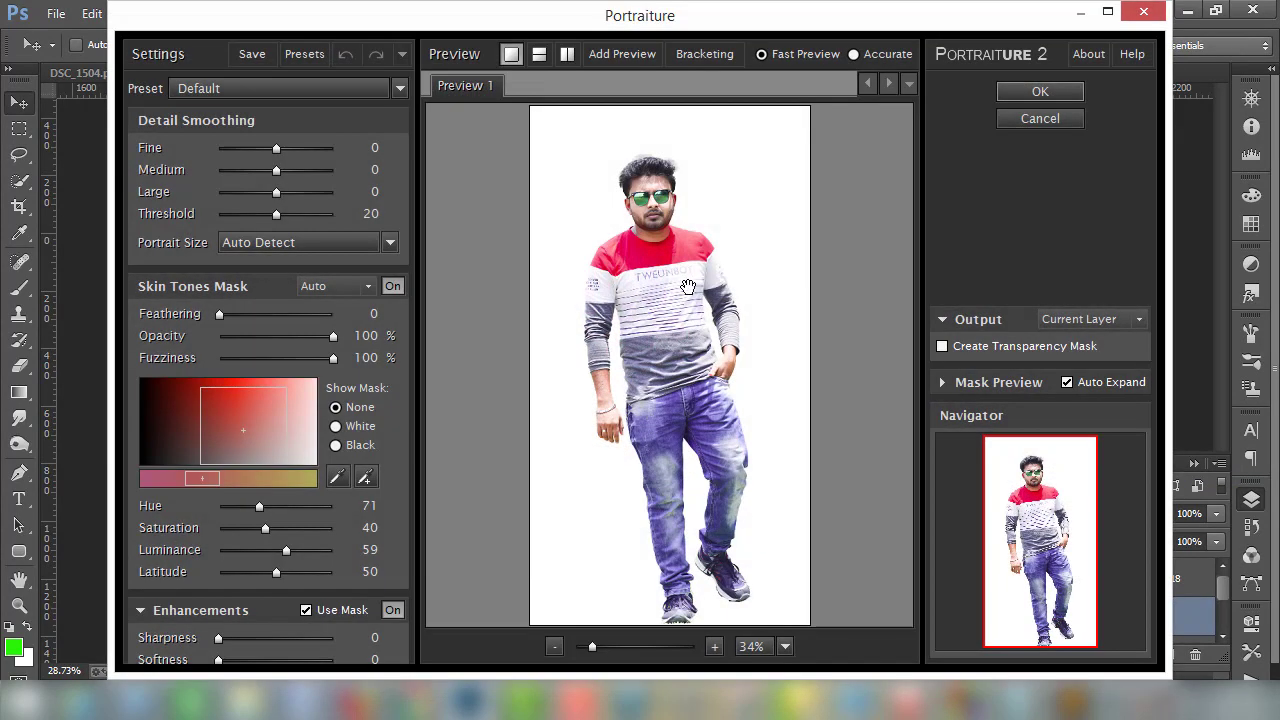
click(1072, 94)
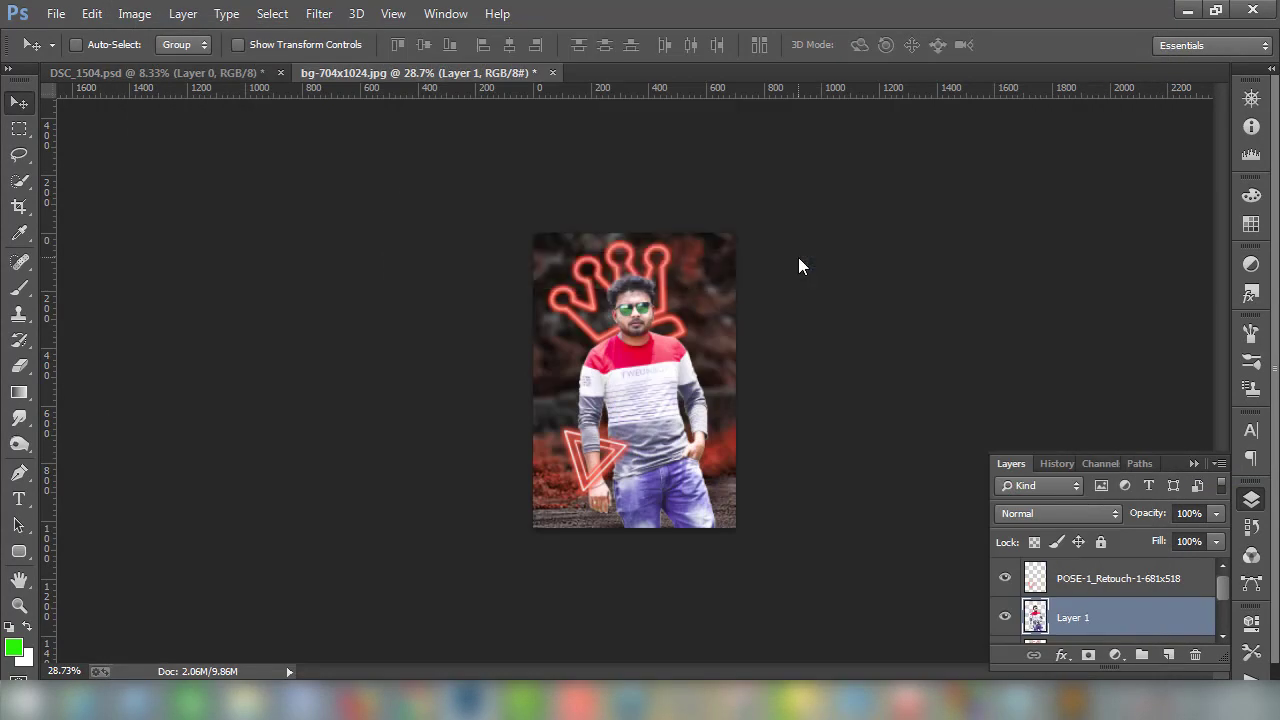
click(1092, 580)
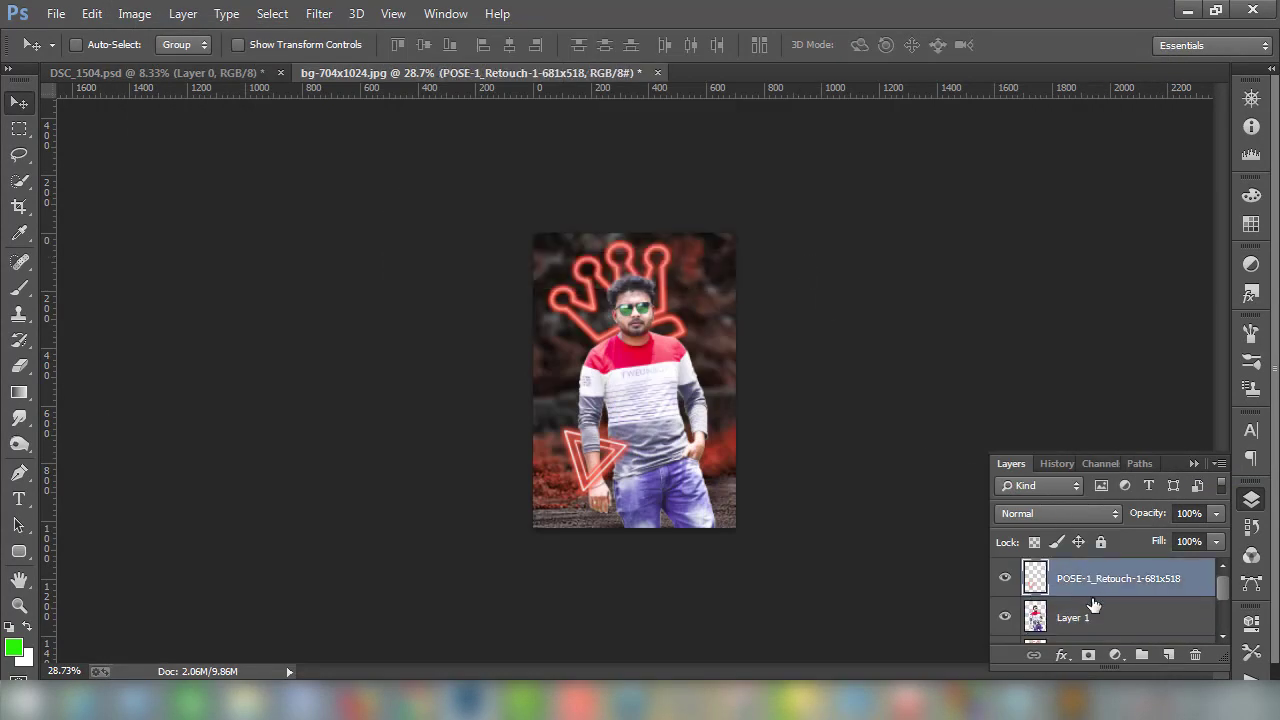
scroll(1062, 620, down, 2)
click(1062, 622)
Run the Portraiture retouch filter on the background.
click(321, 13)
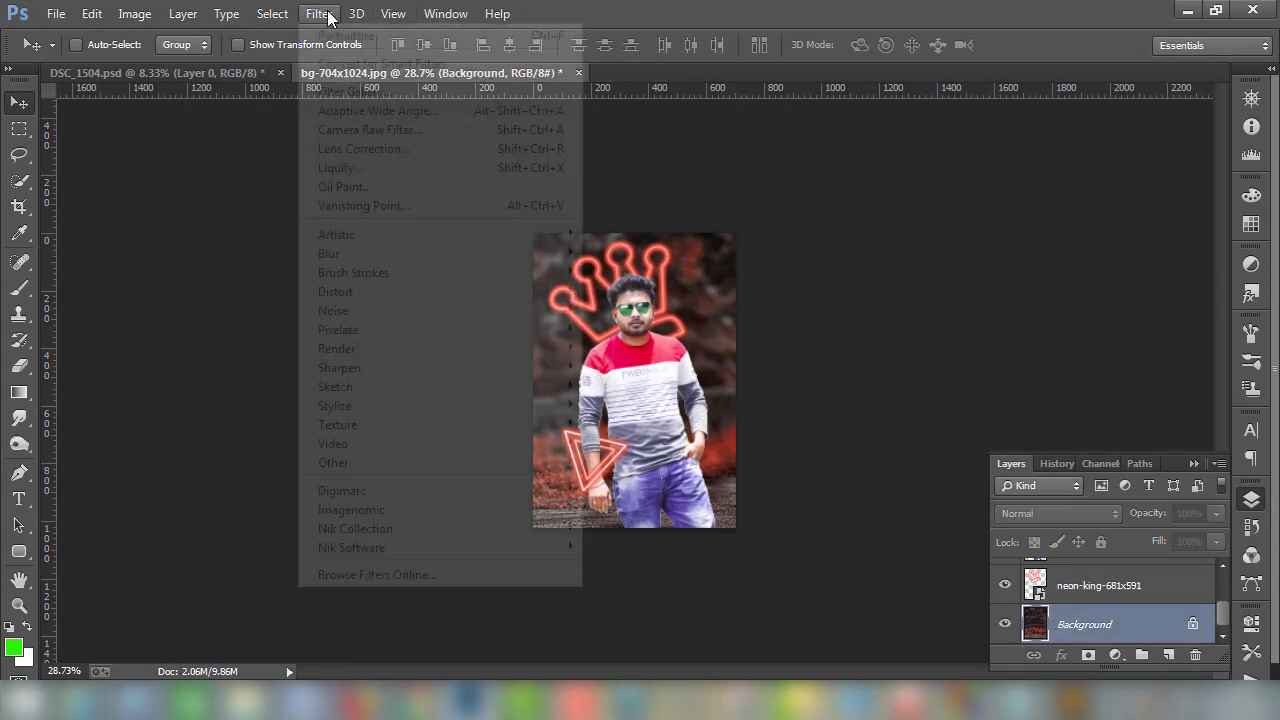
mouse_move(351, 510)
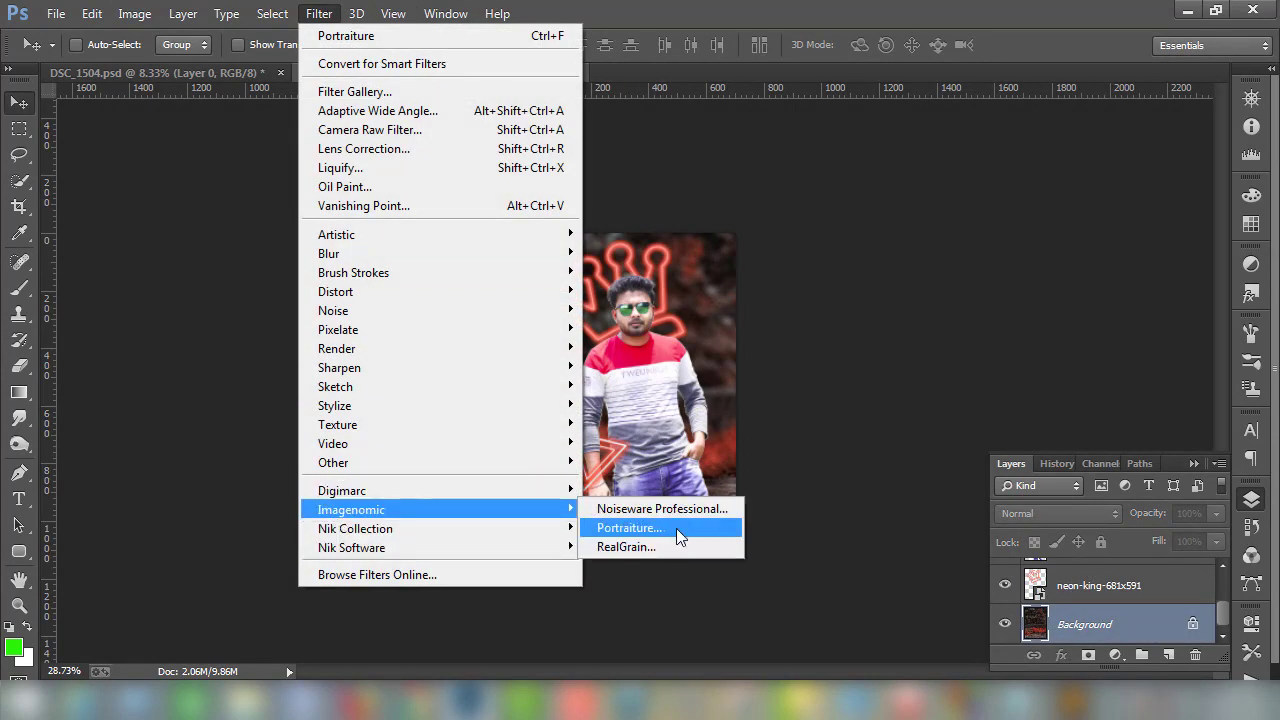
click(676, 528)
click(1040, 92)
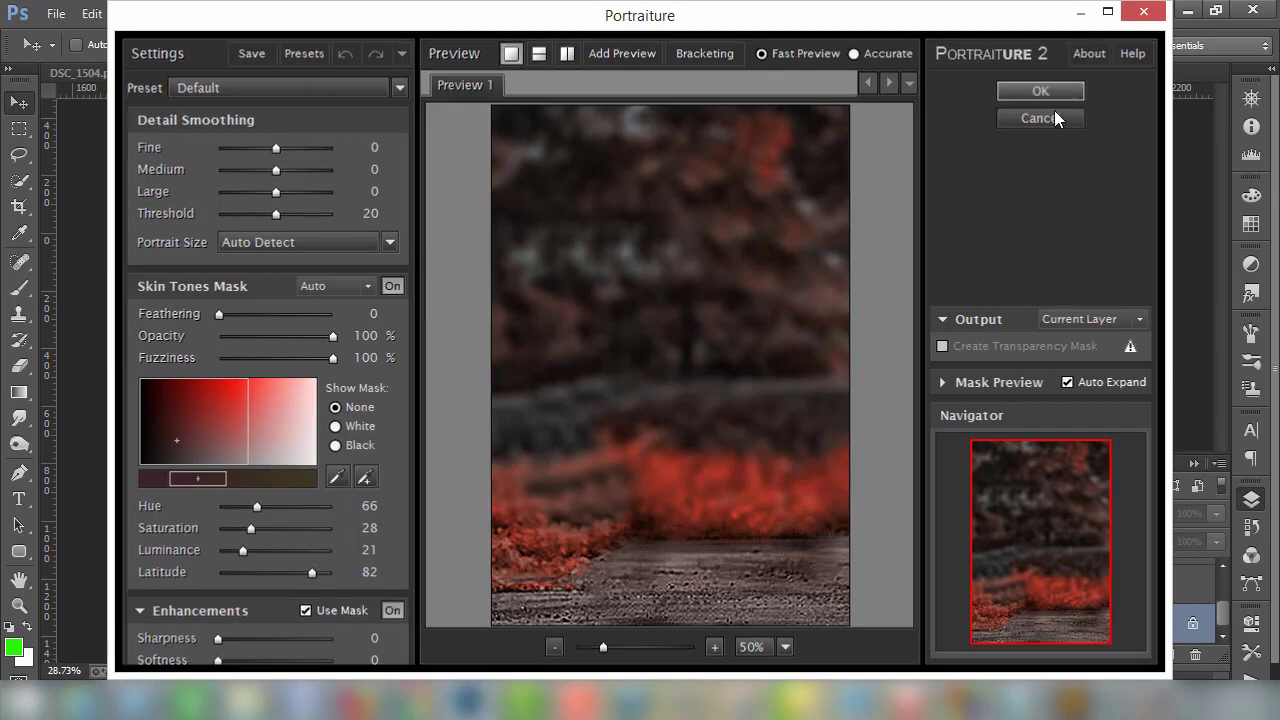
scroll(710, 282, up, 1)
scroll(714, 278, up, 1)
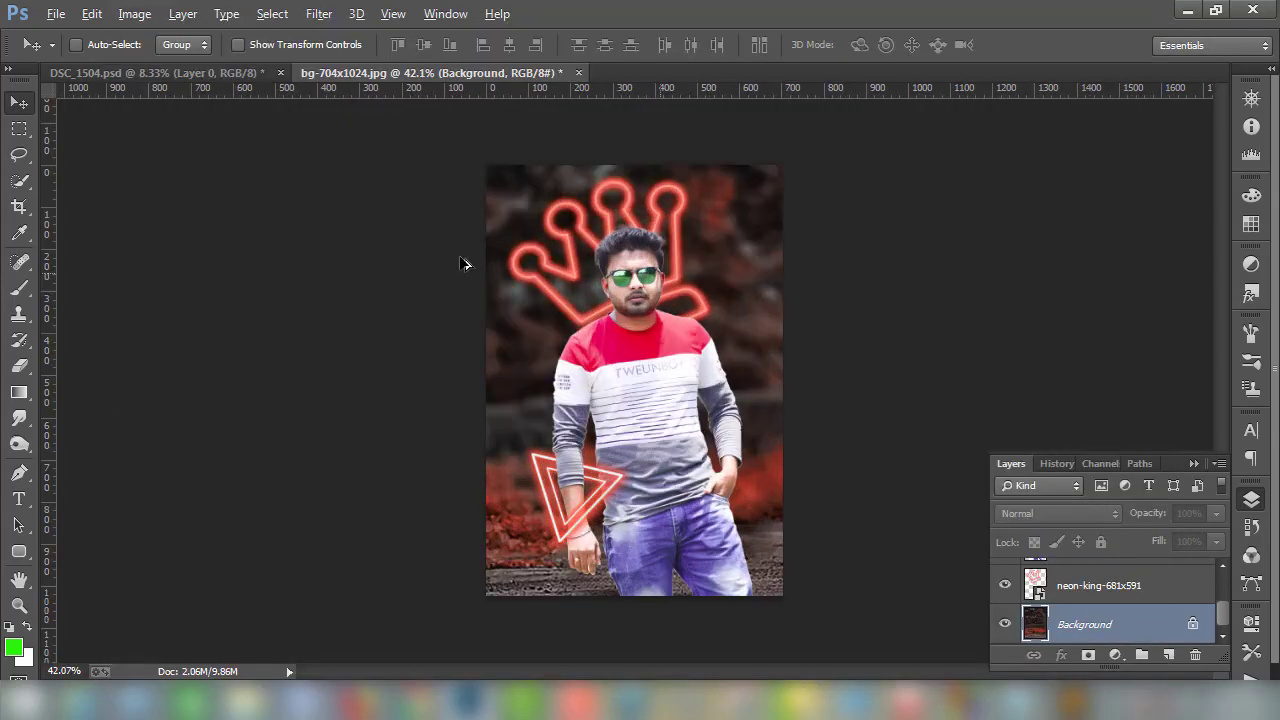
Darken the background with Brightness/Contrast at brightness -30 and contrast 12.
click(134, 14)
mouse_move(164, 64)
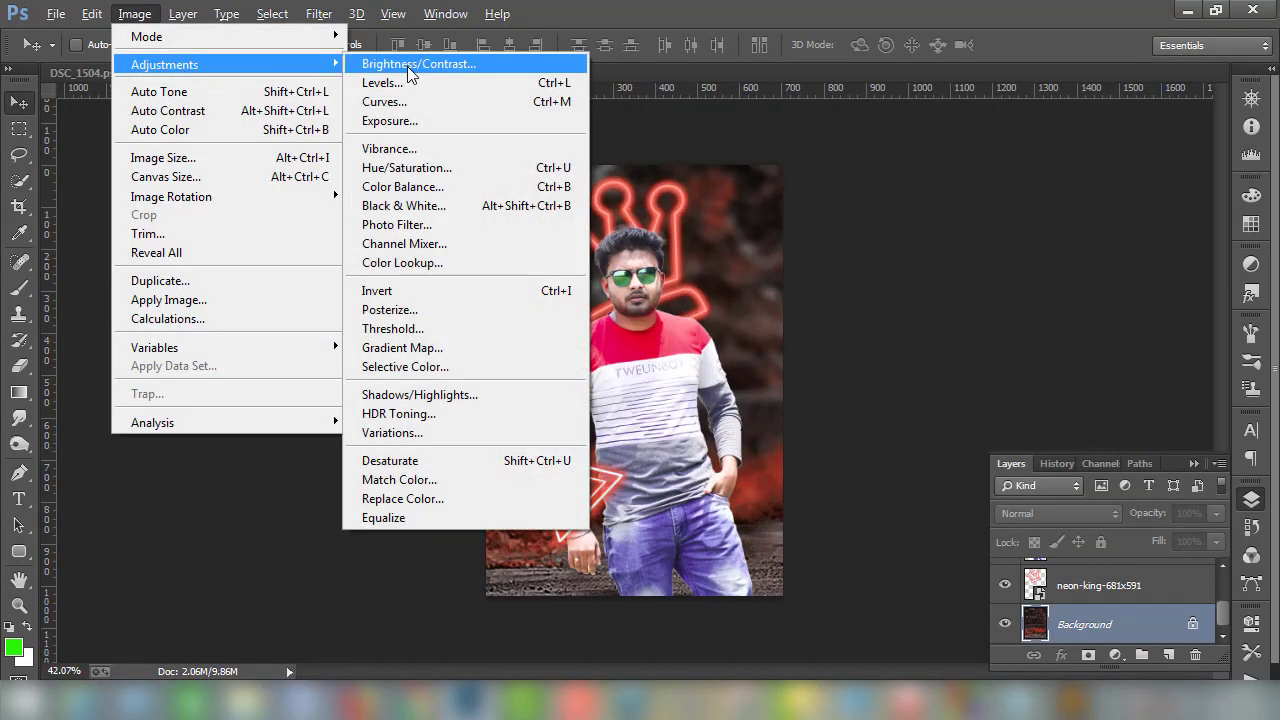
click(407, 58)
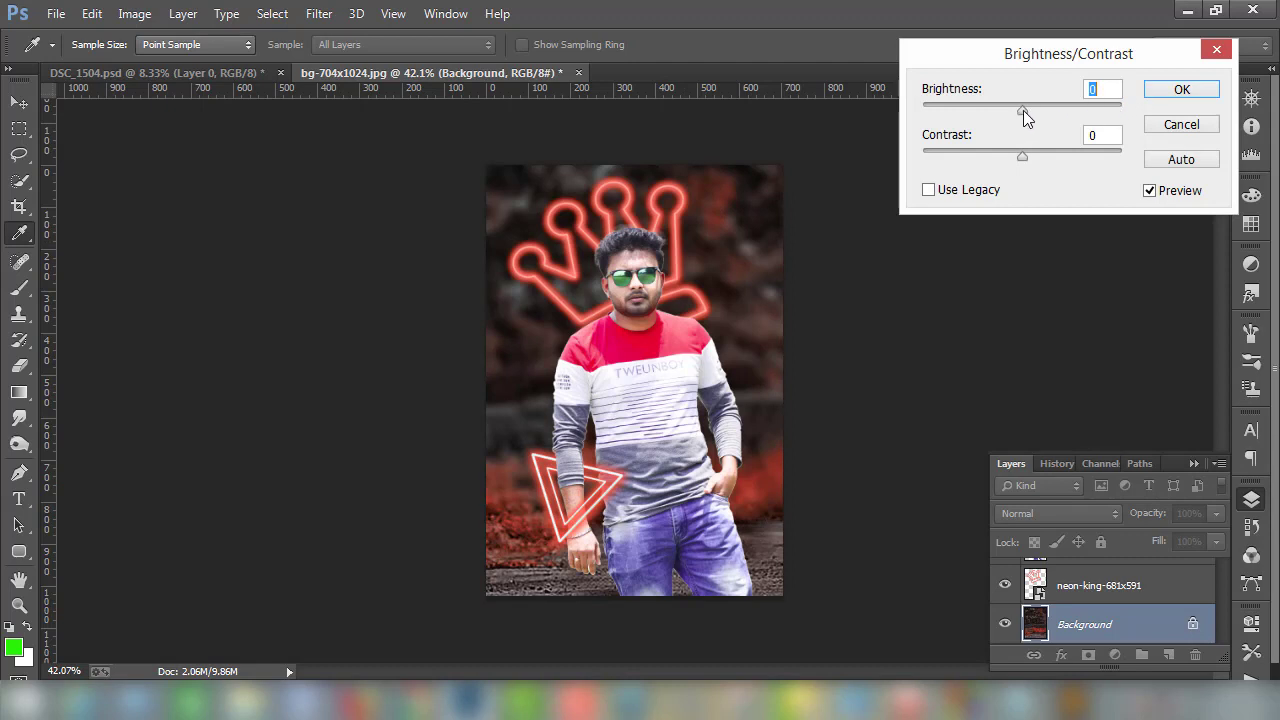
drag(1023, 110, 1002, 109)
drag(1026, 153, 1034, 153)
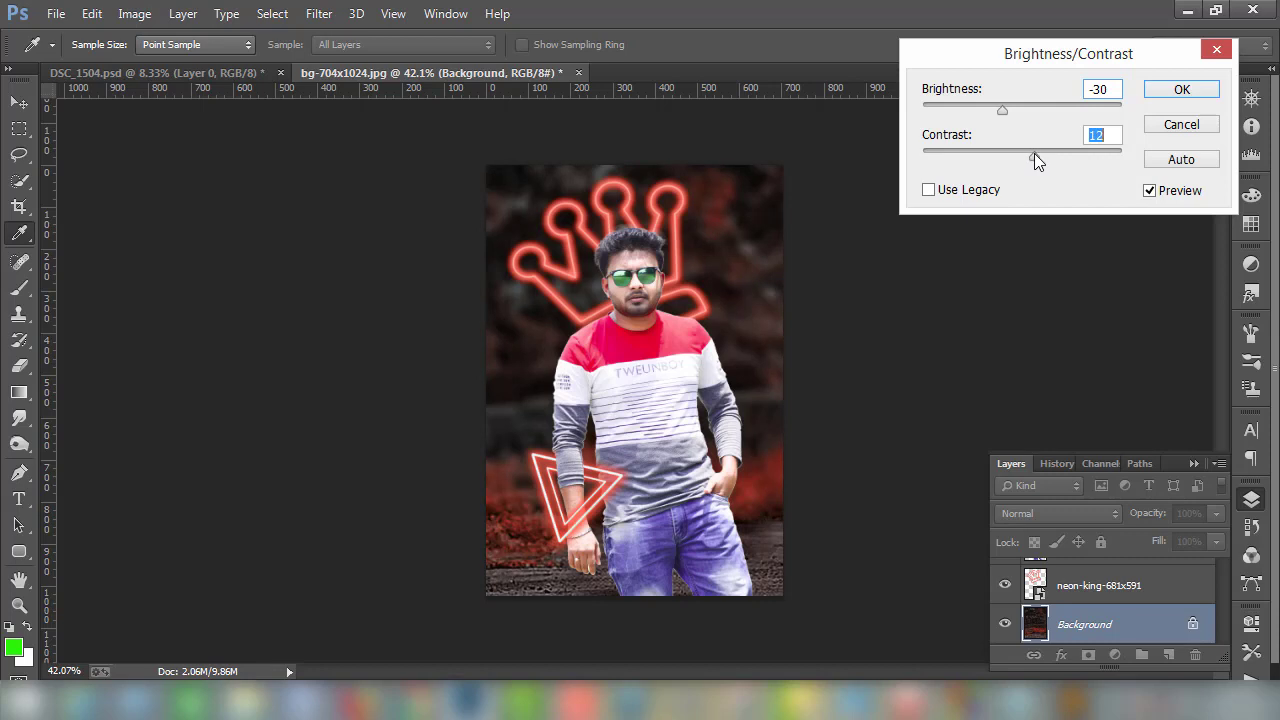
click(1181, 90)
Select Layer 1 and crop the image to a 2:3 ratio.
click(1130, 590)
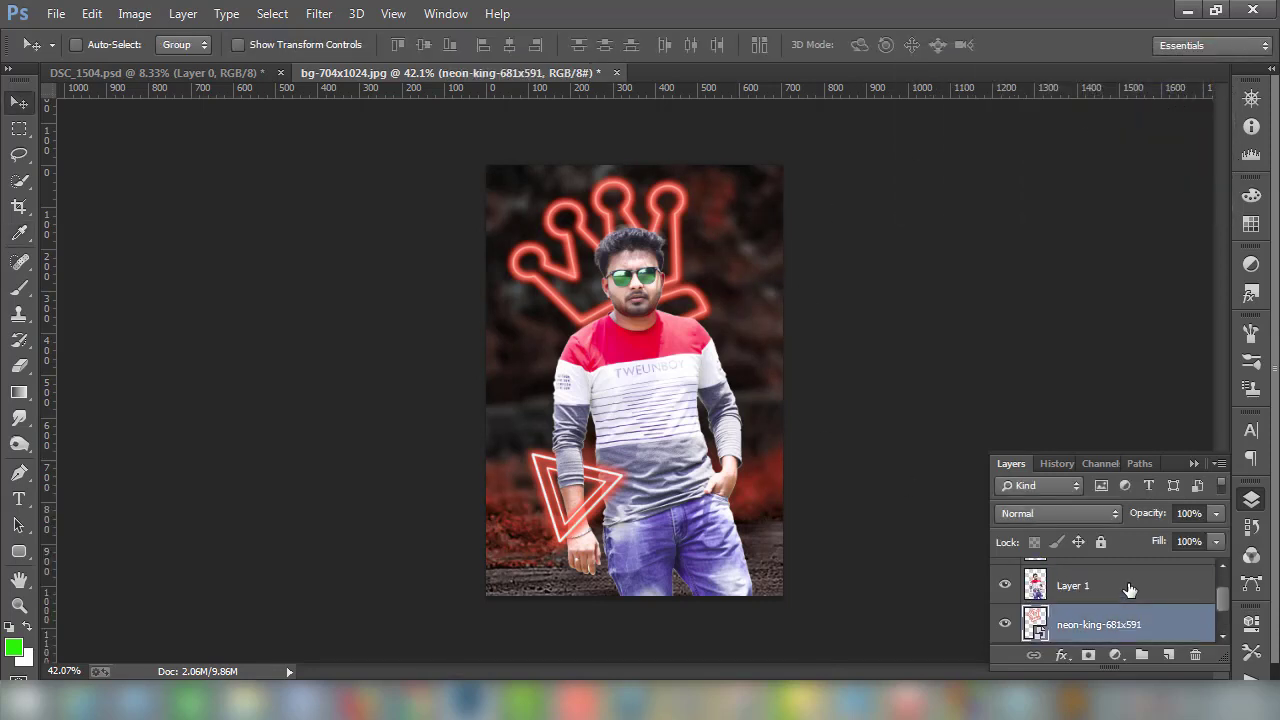
scroll(1120, 600, up, 1)
click(1115, 612)
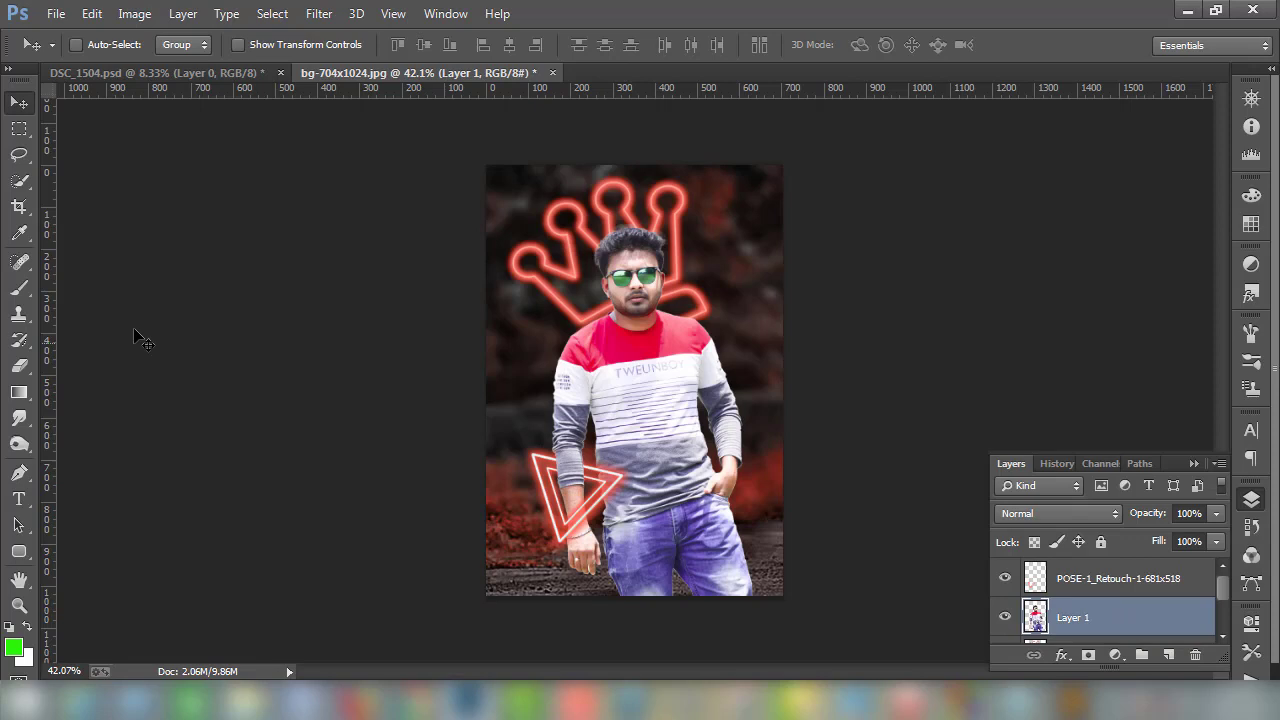
click(18, 206)
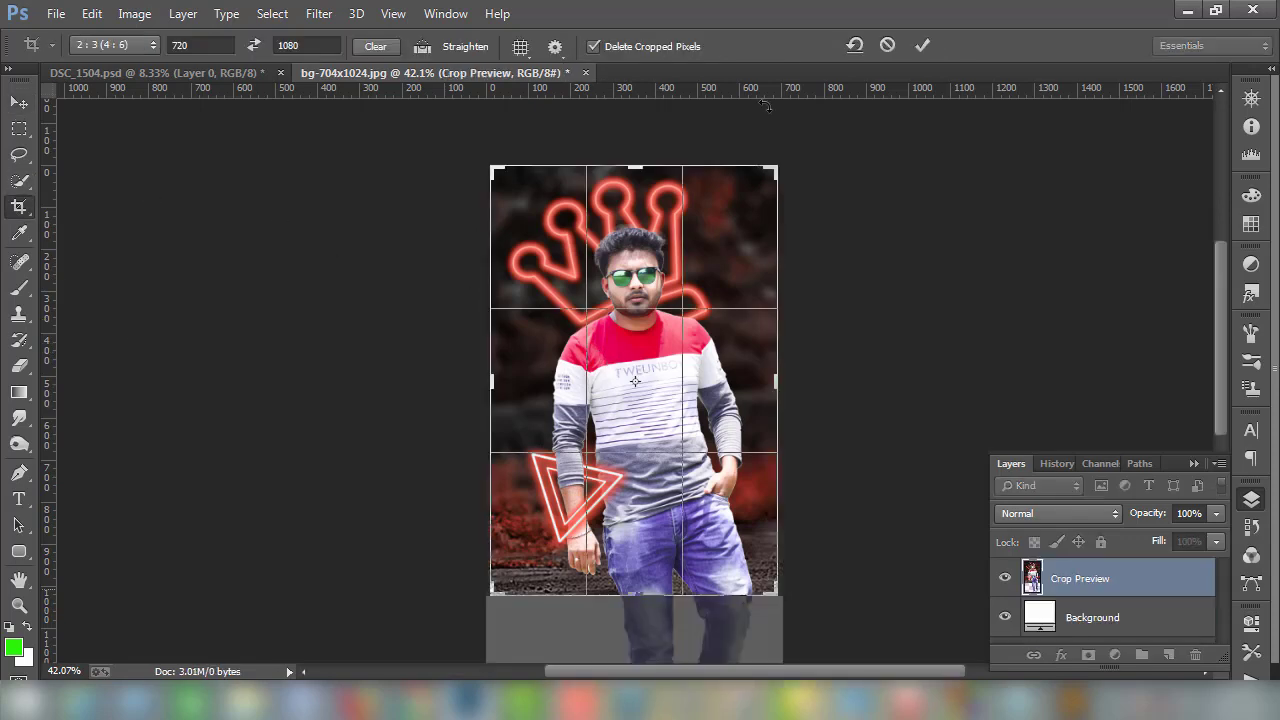
click(926, 42)
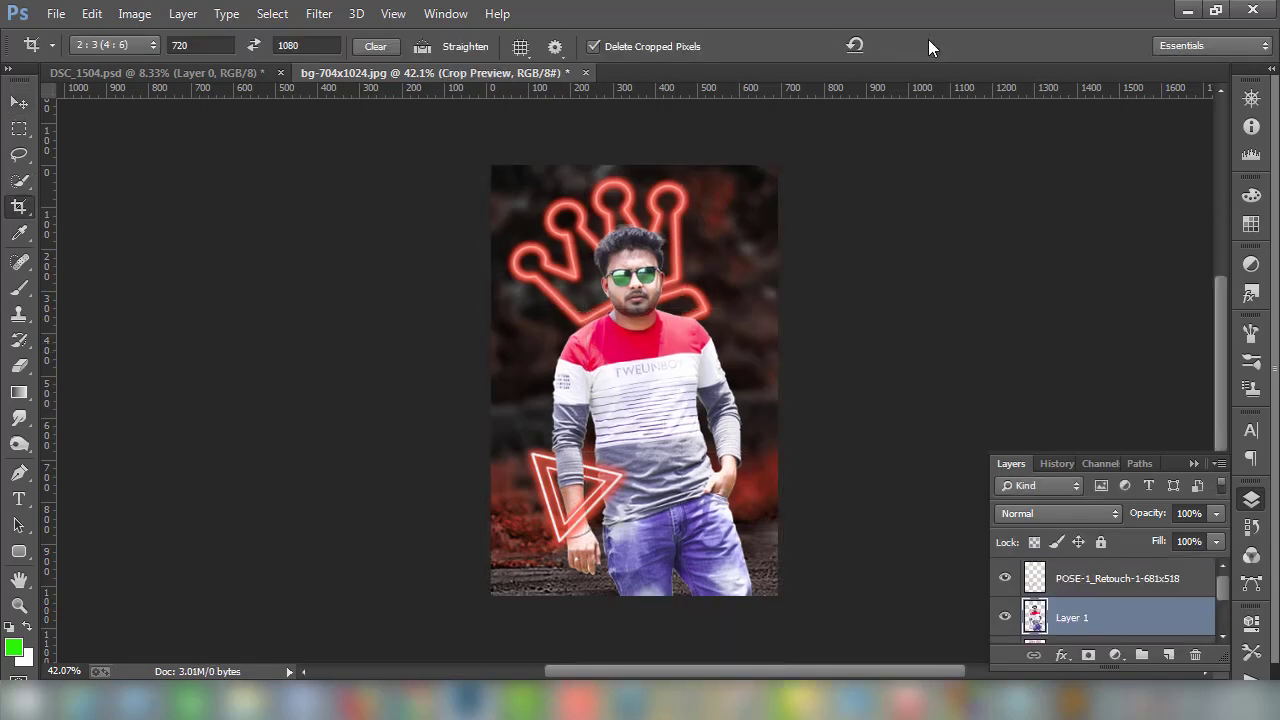
Merge the pose layer down, merge visible layers, and unlock the result as Layer 0.
click(1073, 586)
right_click(1121, 578)
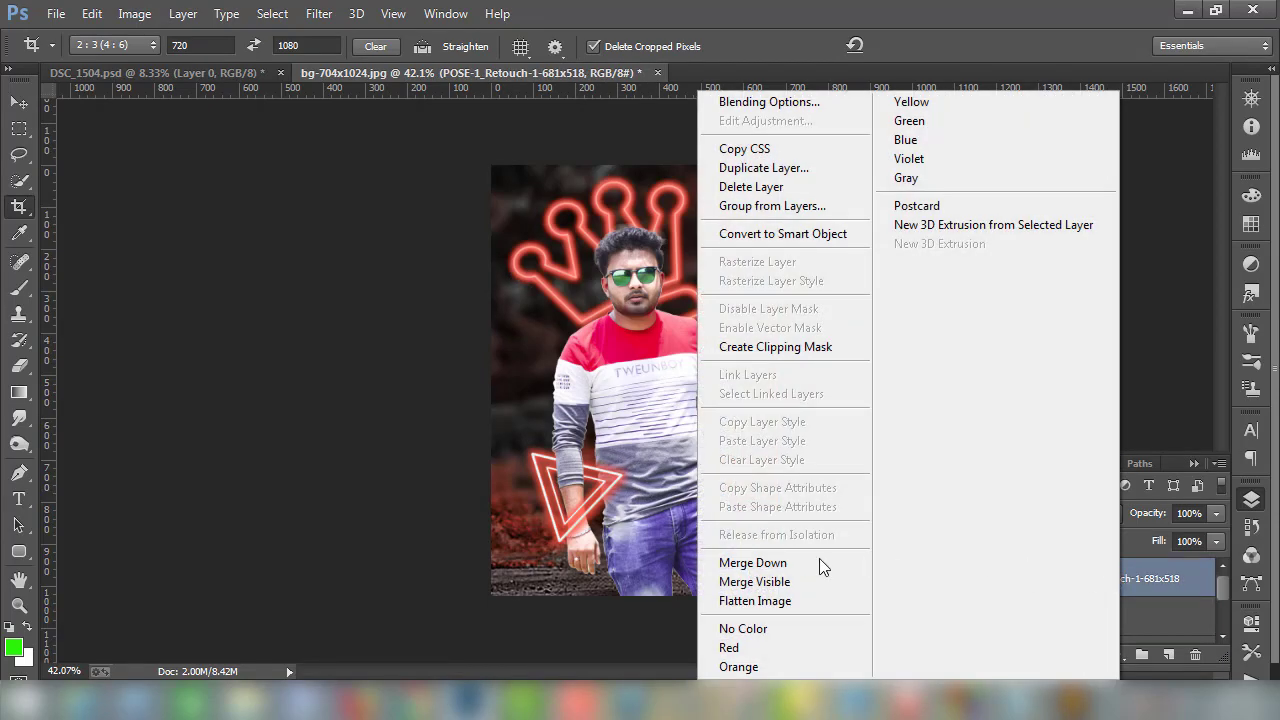
click(817, 562)
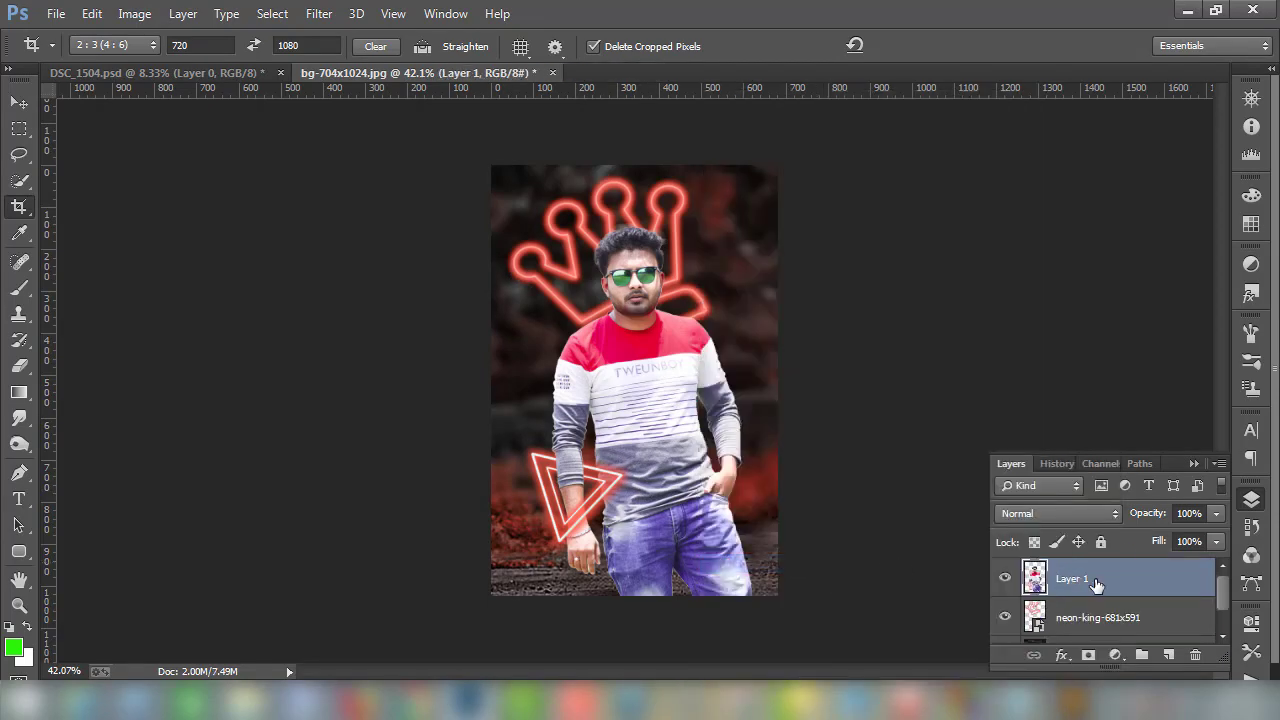
right_click(1121, 586)
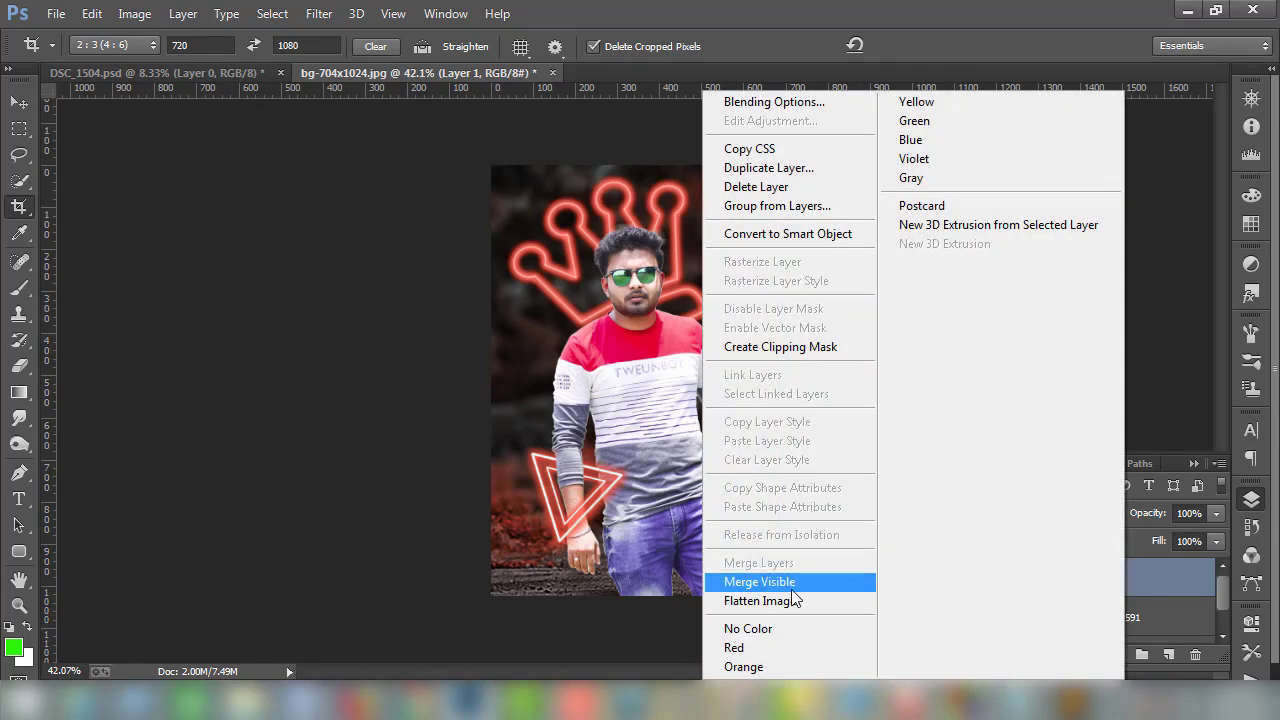
click(792, 583)
click(1192, 585)
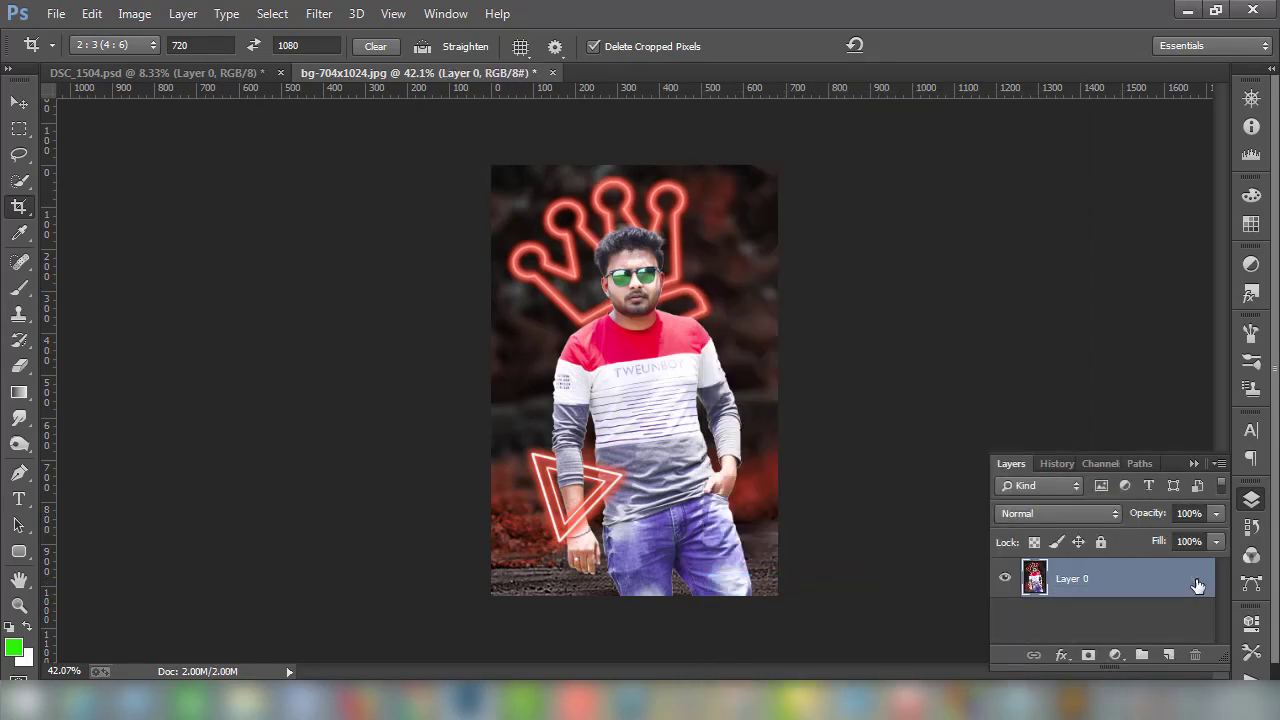
In the Camera Raw Filter, set exposure +0.15 and temperature -6.
click(319, 14)
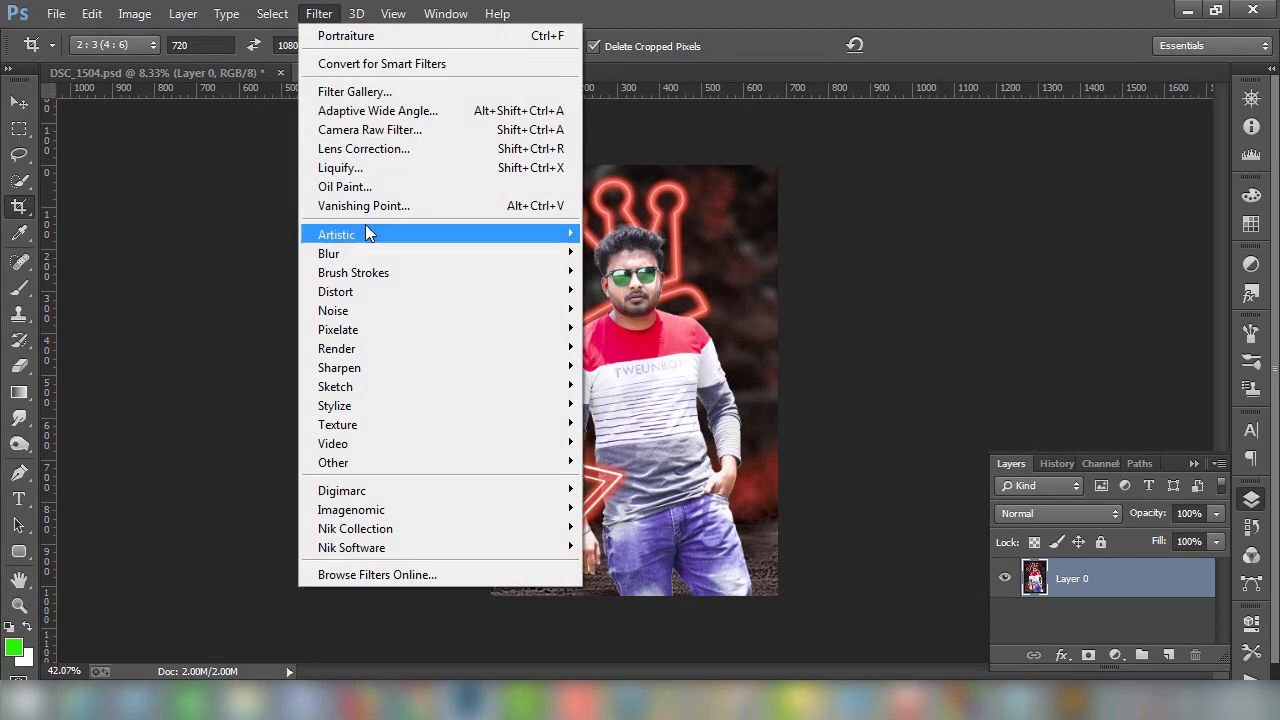
click(403, 137)
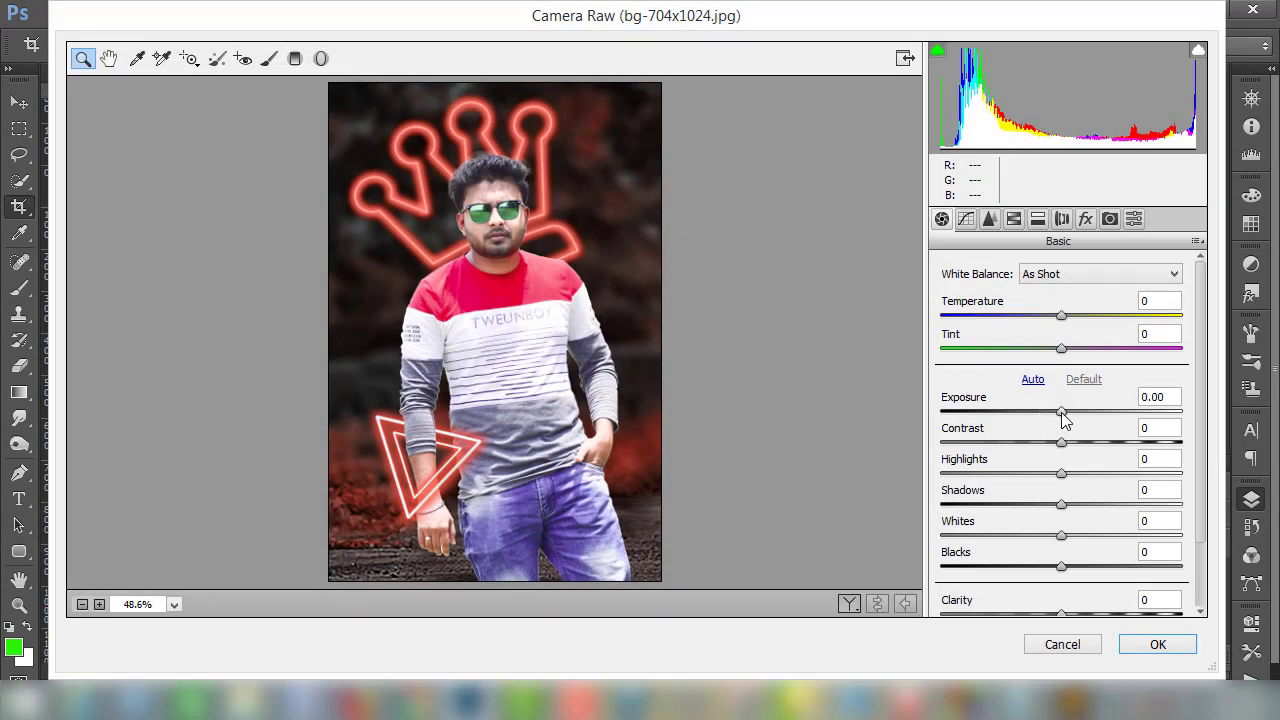
drag(1062, 412, 1065, 412)
drag(1061, 316, 1056, 316)
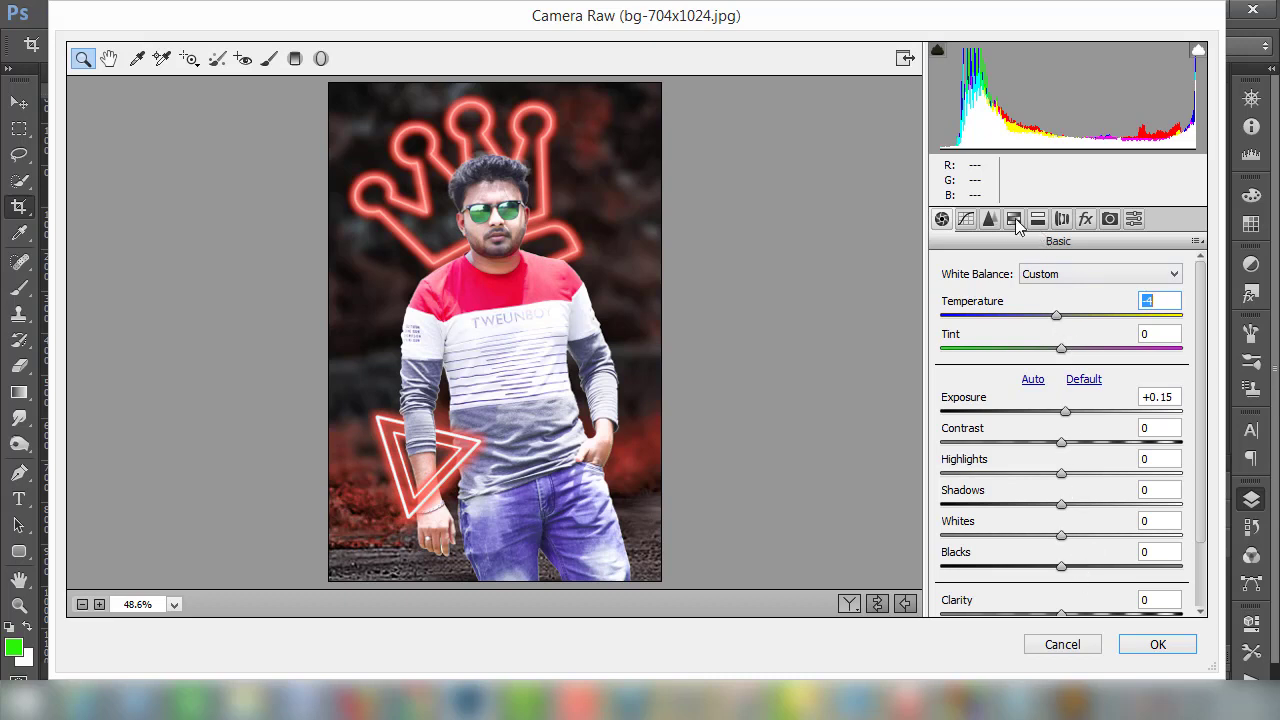
Set HSL luminance to oranges +2, yellows -5, blues -3 and apply the grade.
click(1014, 220)
click(1062, 298)
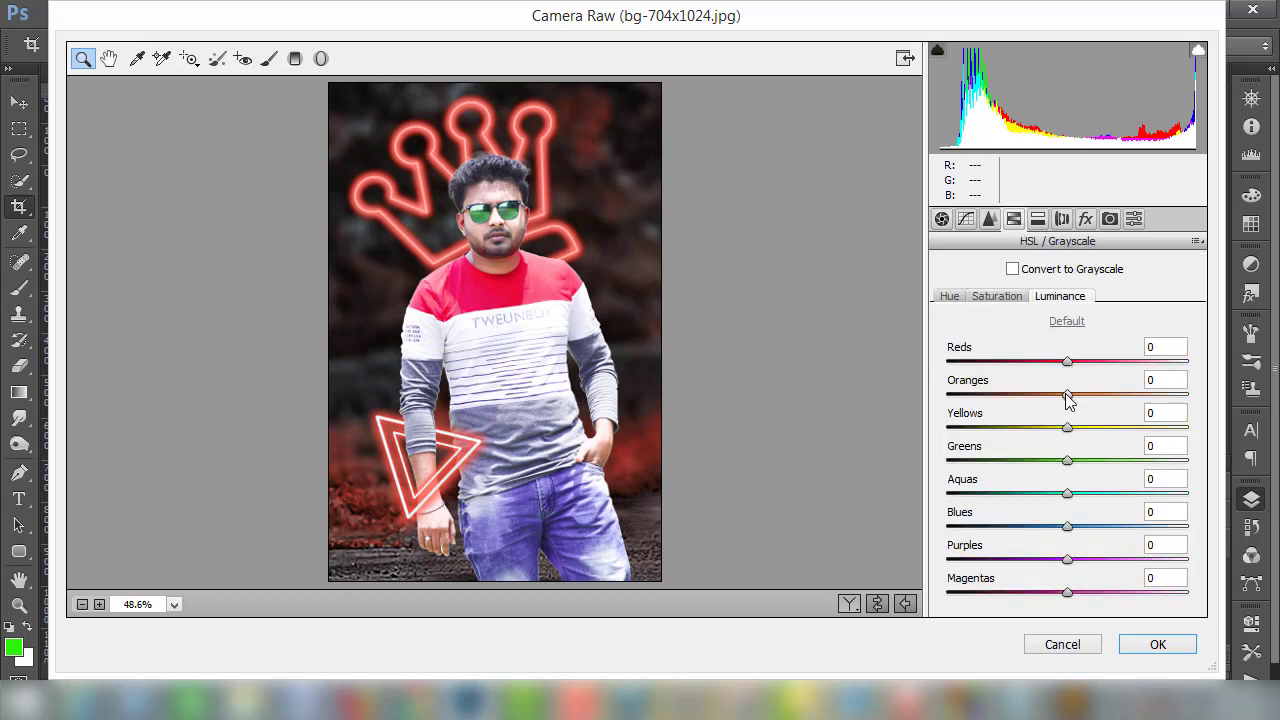
click(1069, 394)
drag(1064, 428, 1061, 428)
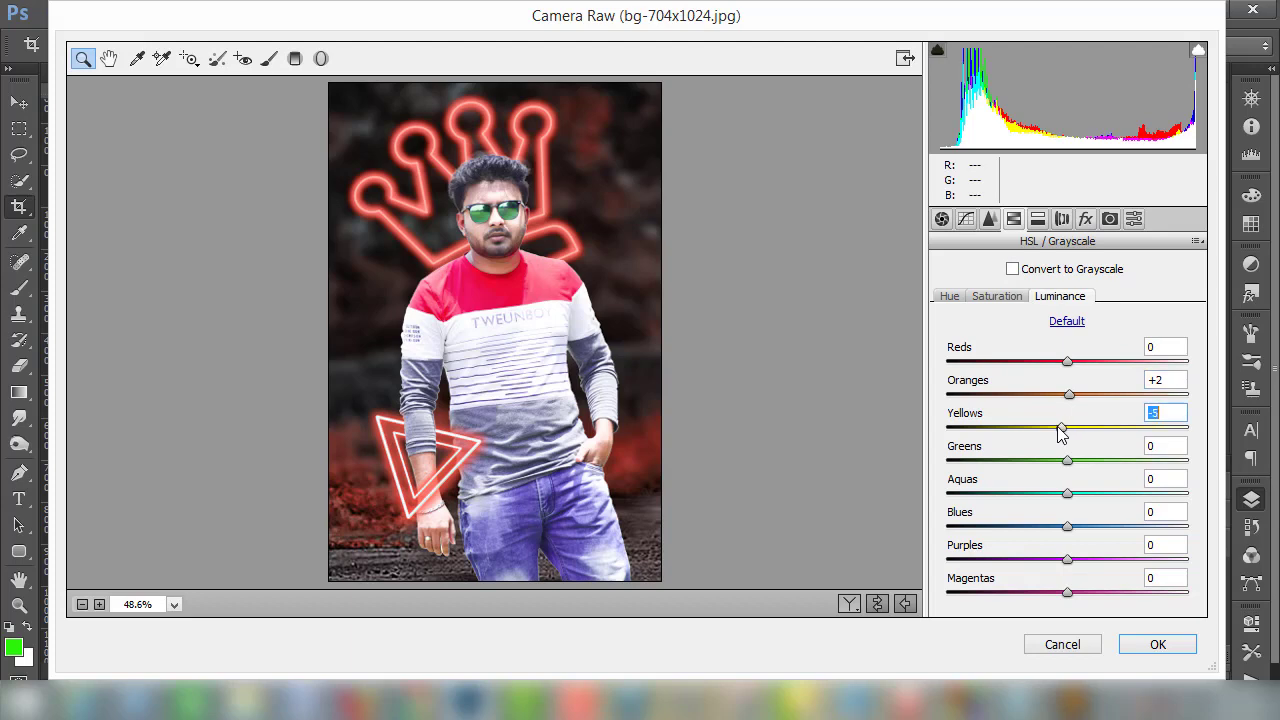
drag(1068, 532, 1066, 532)
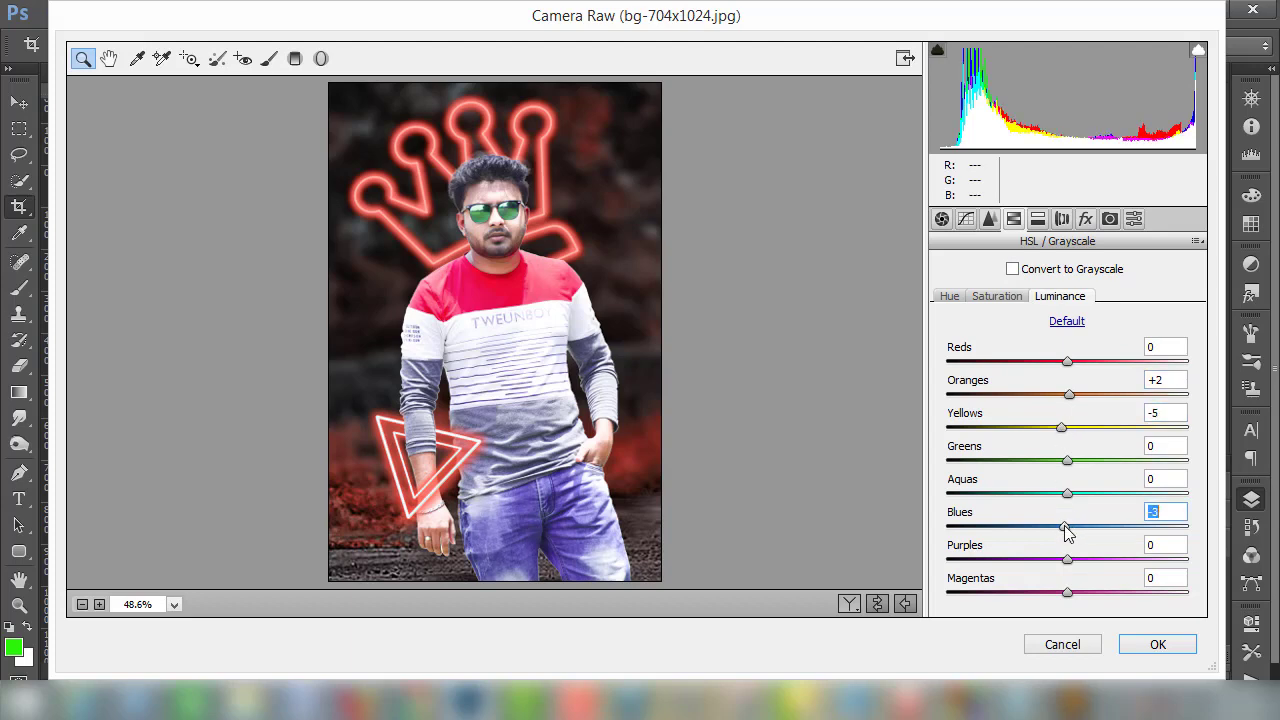
click(1157, 645)
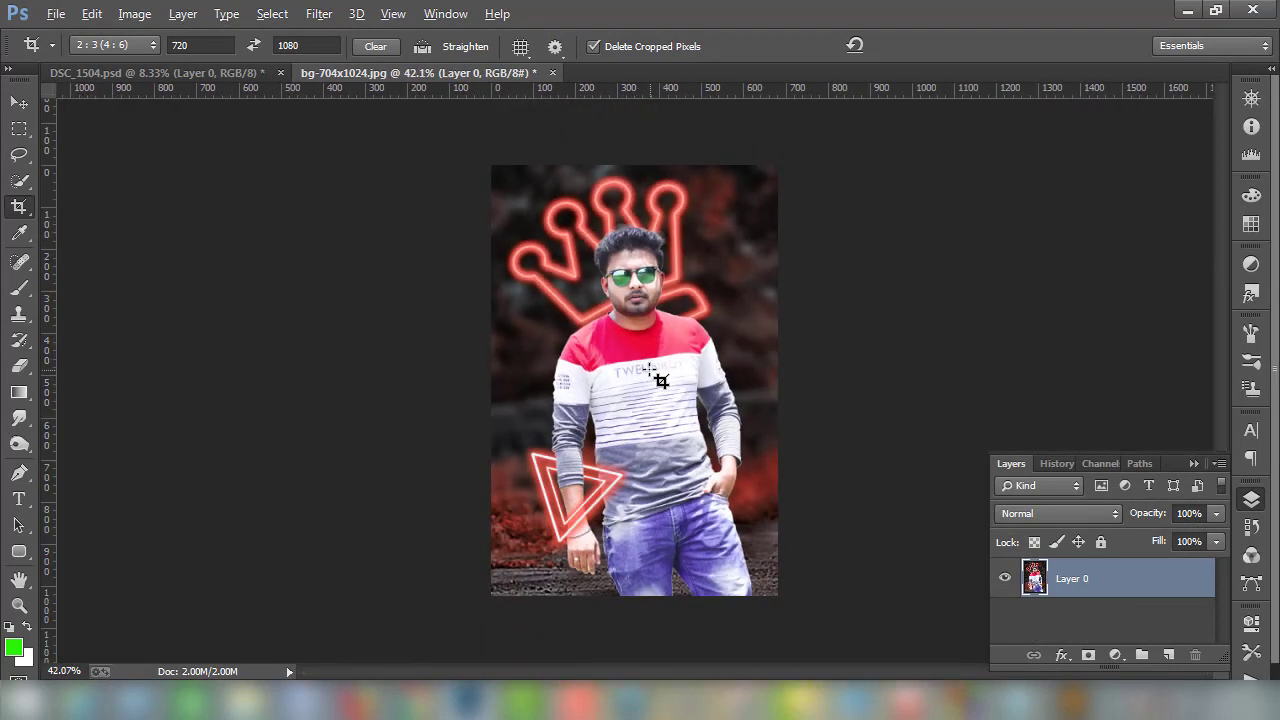
key(v)
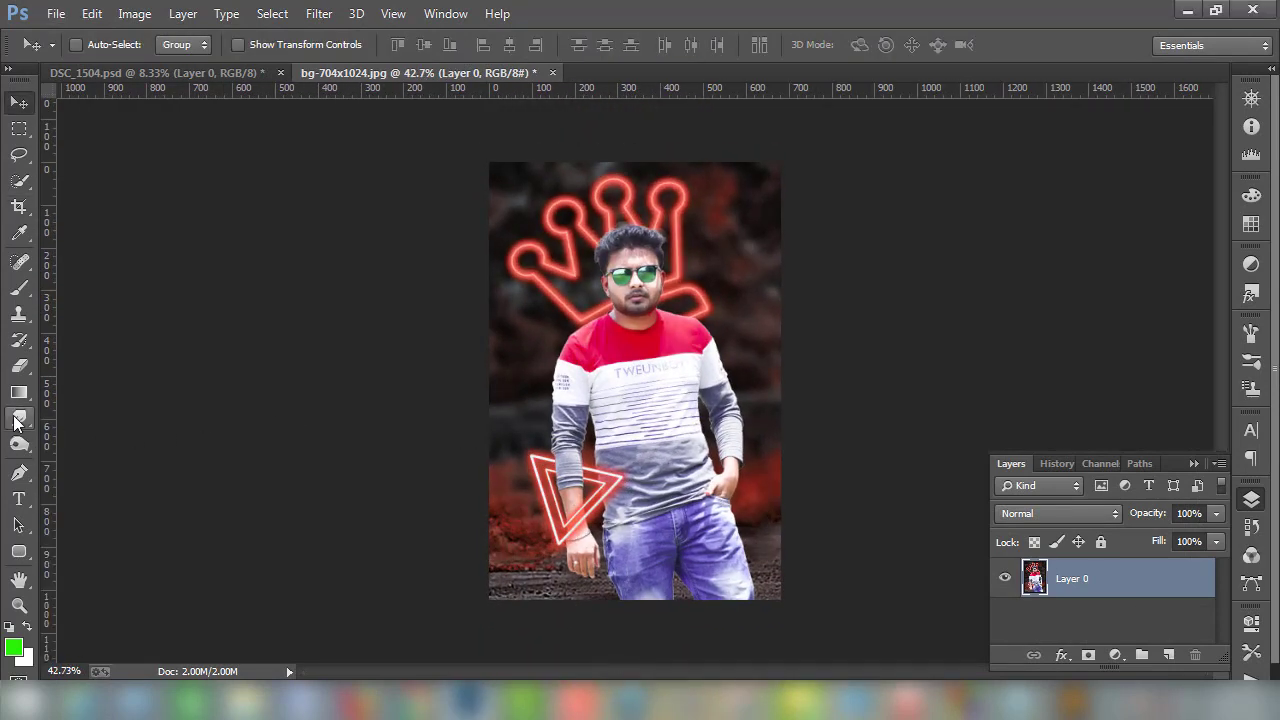
Switch to the Blur tool with a smaller brush and zoom in on the man's outline.
drag(14, 425, 100, 426)
key(shift+r)
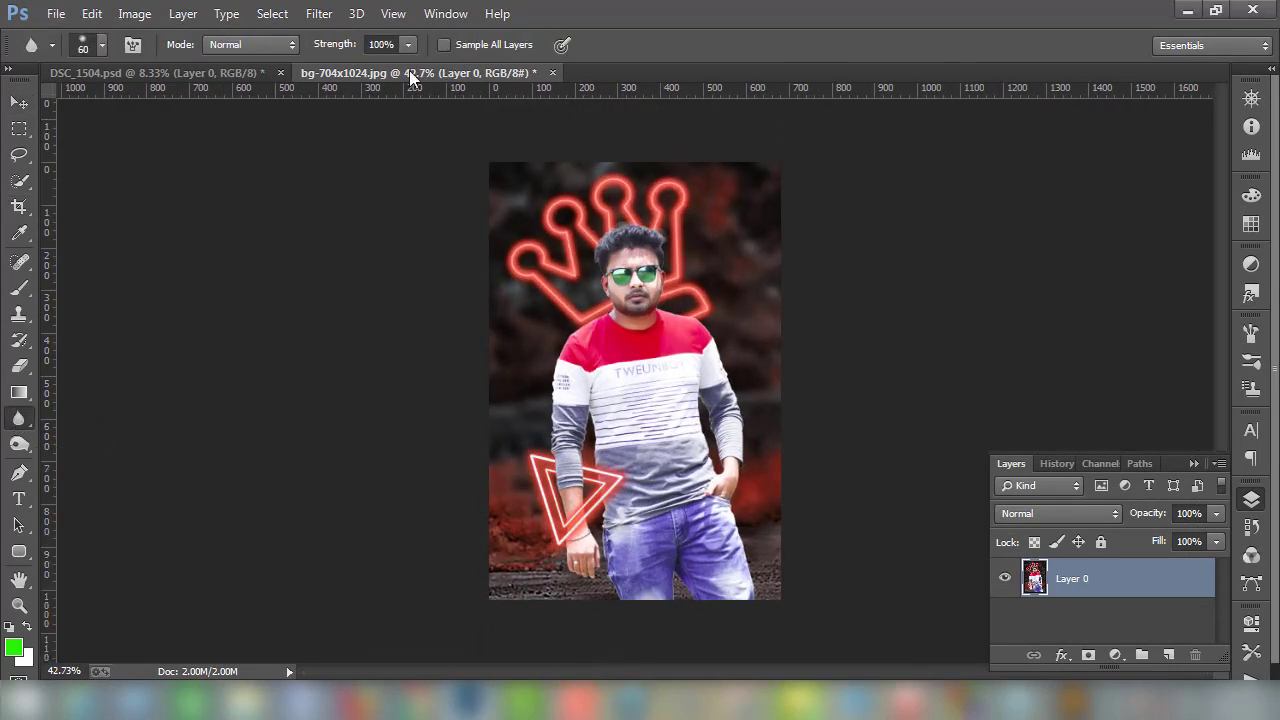
scroll(533, 258, up, 1)
scroll(547, 280, down, 1)
key(bracketleft)
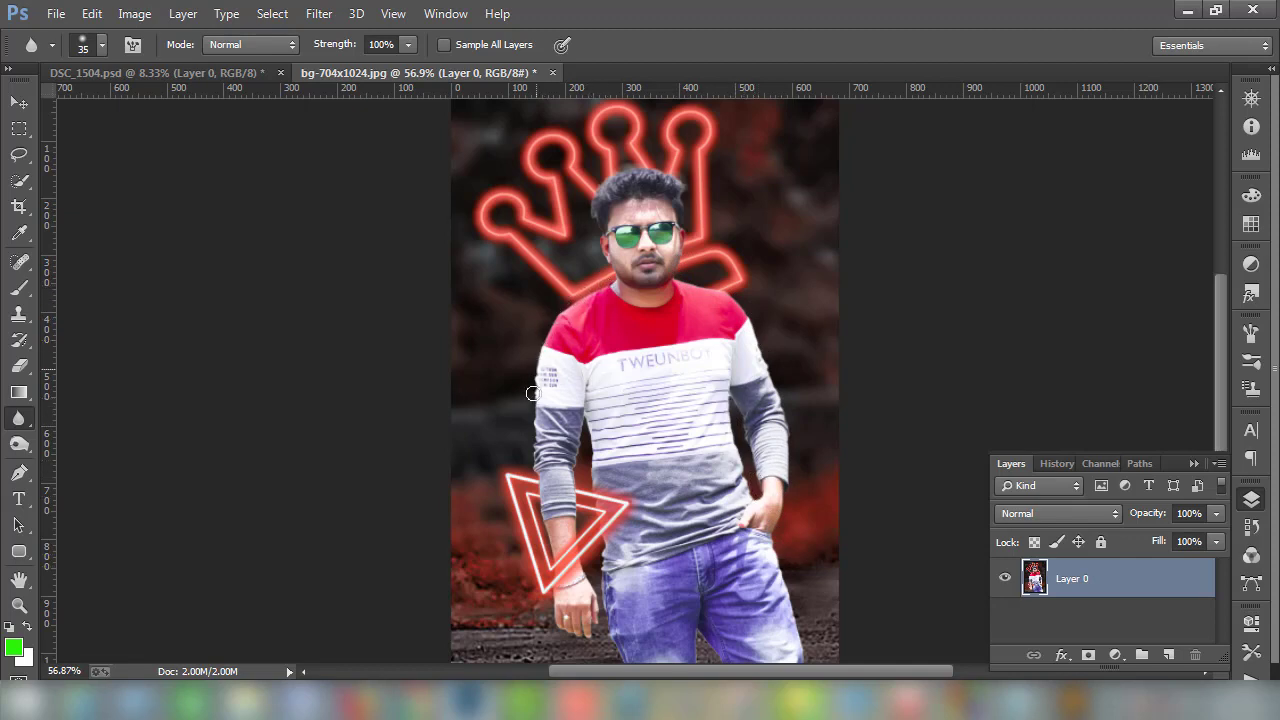
scroll(591, 346, down, 5)
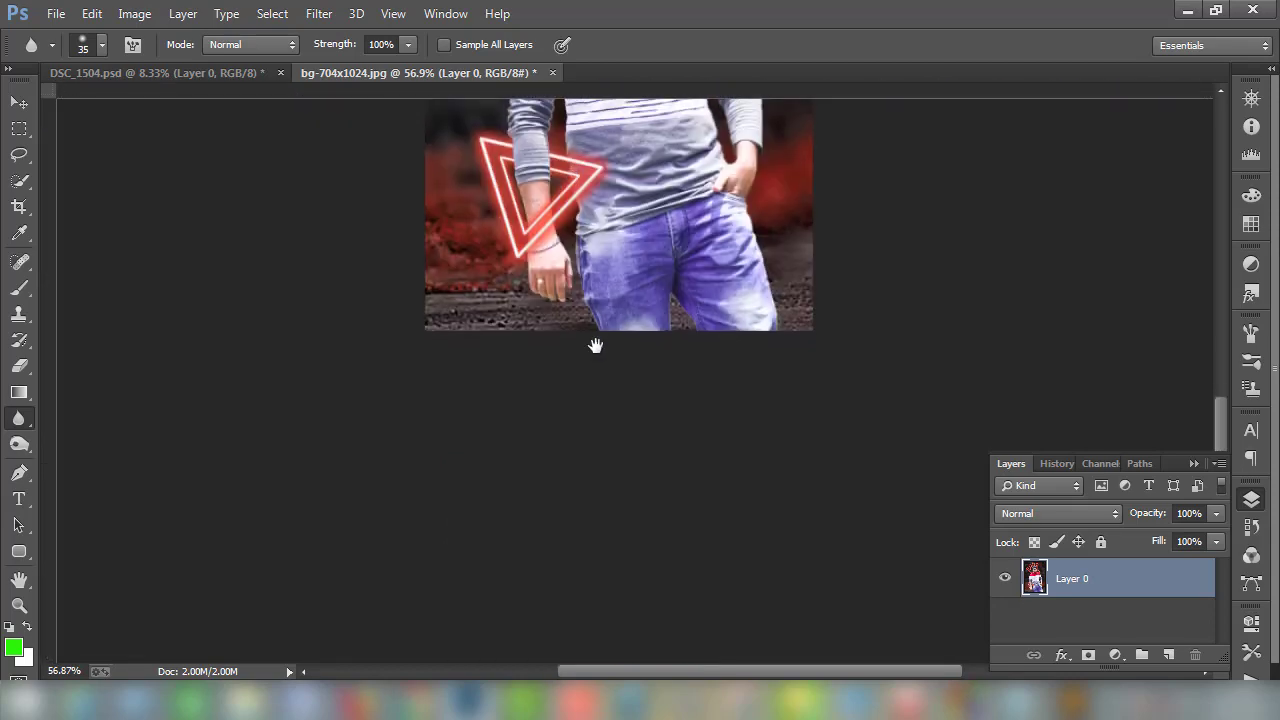
scroll(586, 491, up, 2)
scroll(578, 370, up, 2)
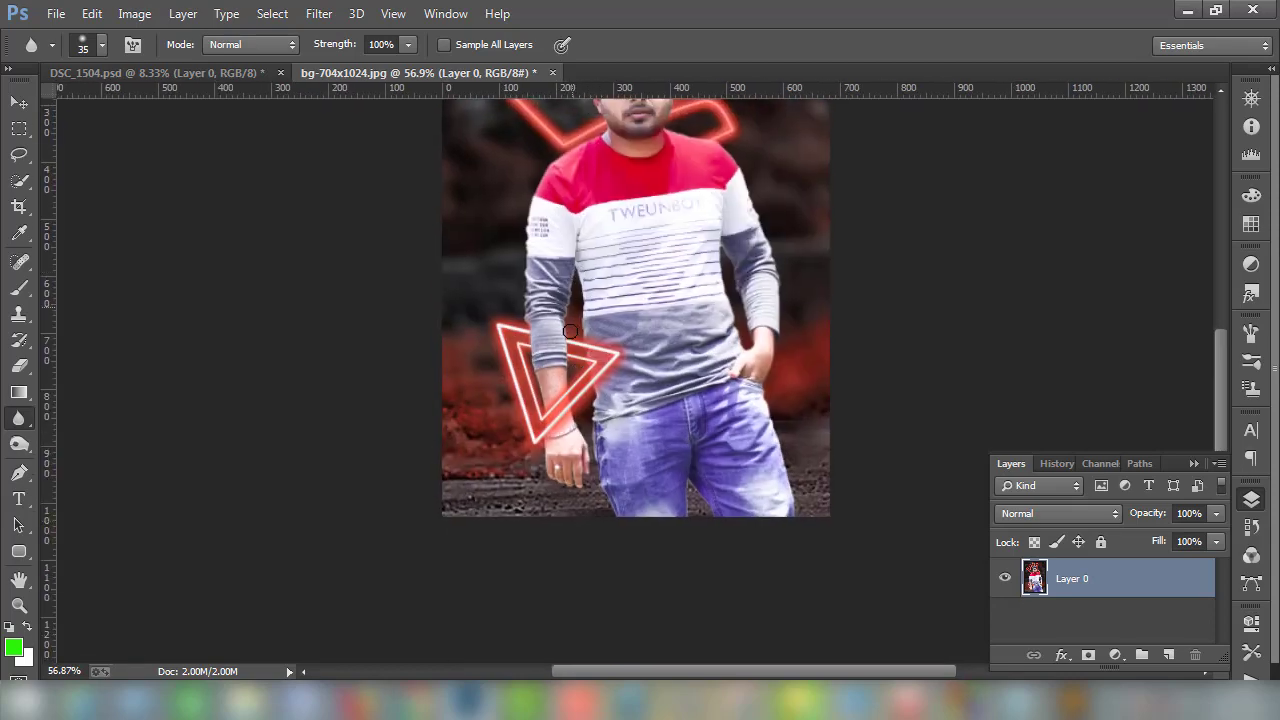